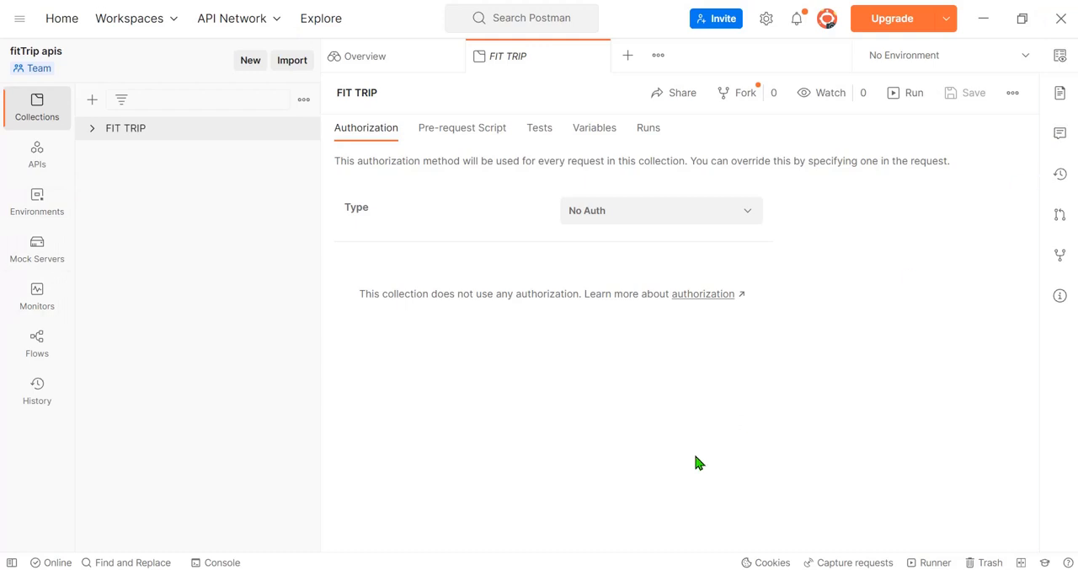
Step: Create a new collection and rename it test_project
left_click(91, 101)
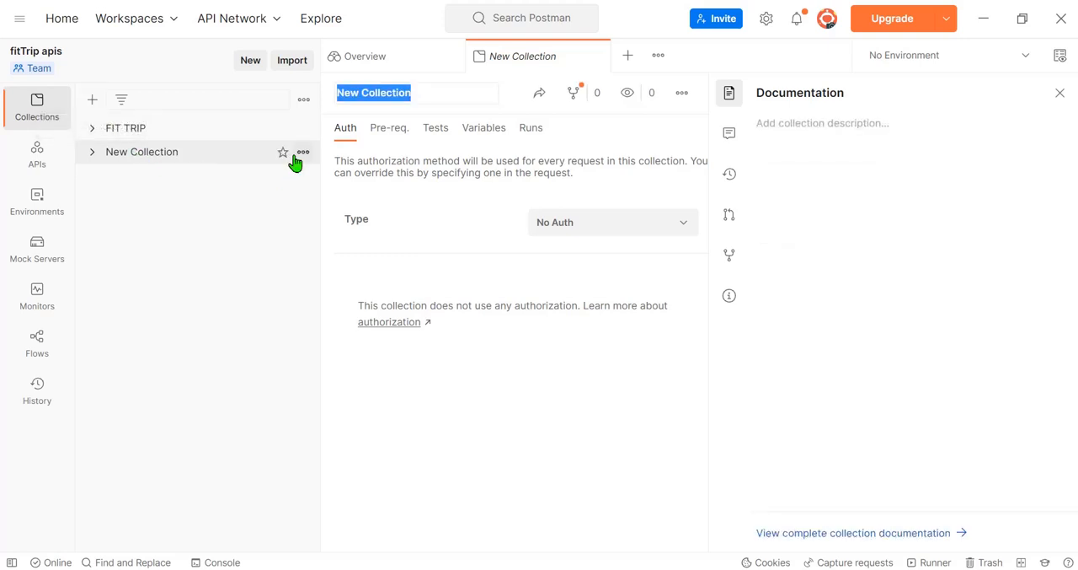
left_click(302, 160)
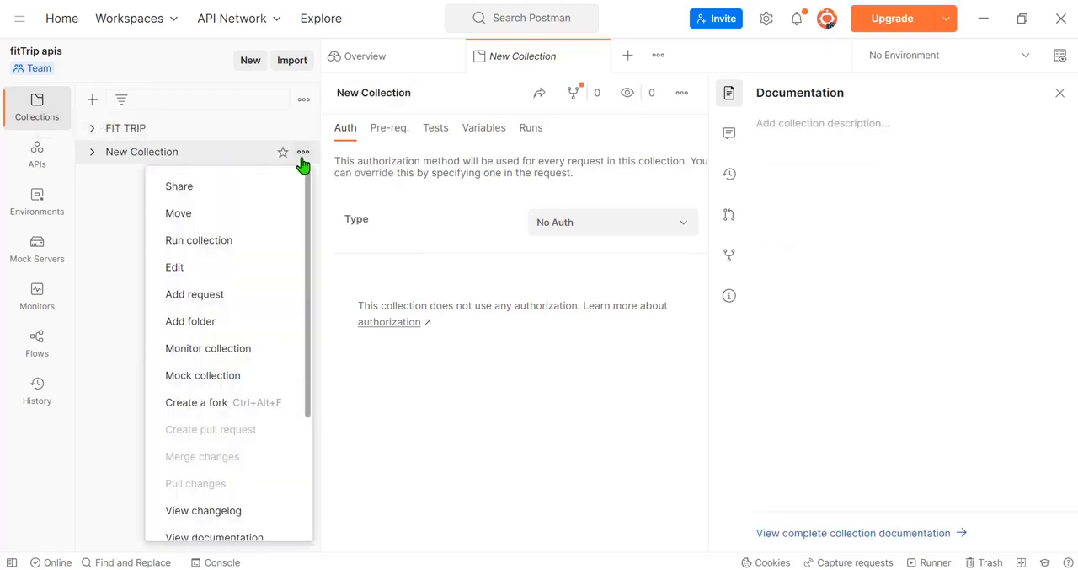
scroll(209, 396, "down", 2)
left_click(206, 394)
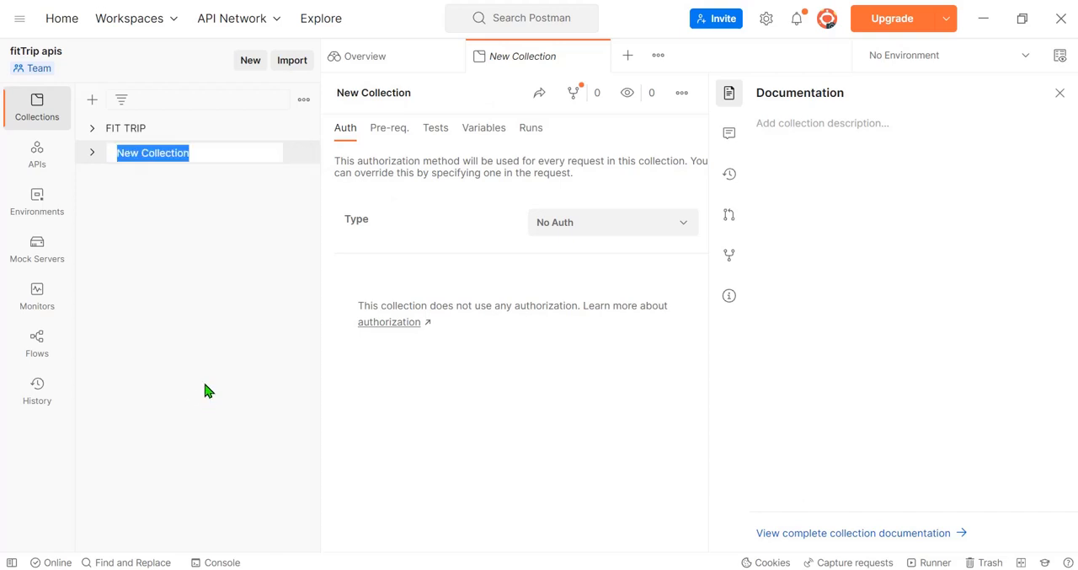
type("test_project")
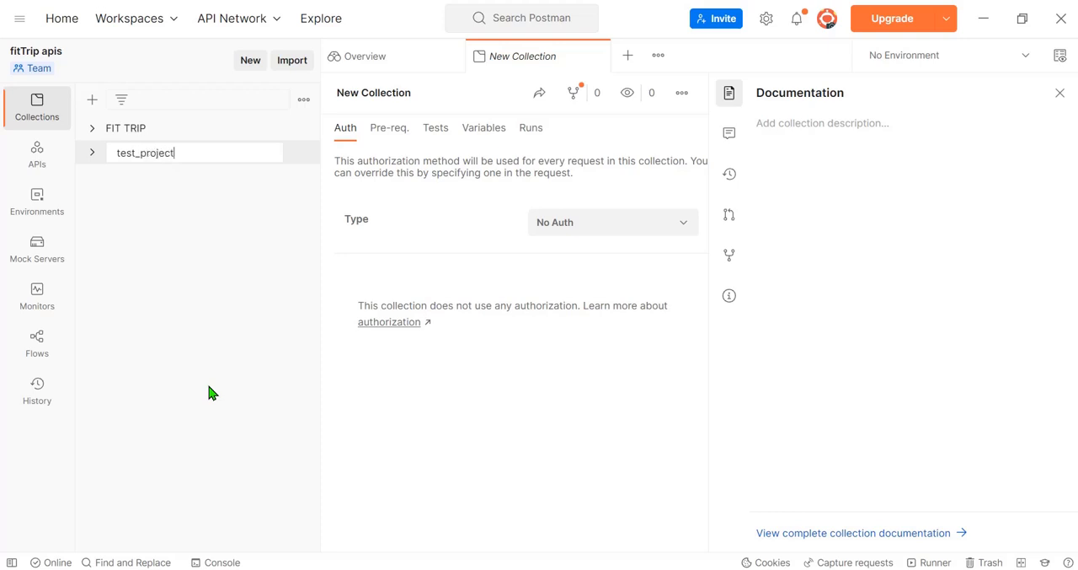
key("Return")
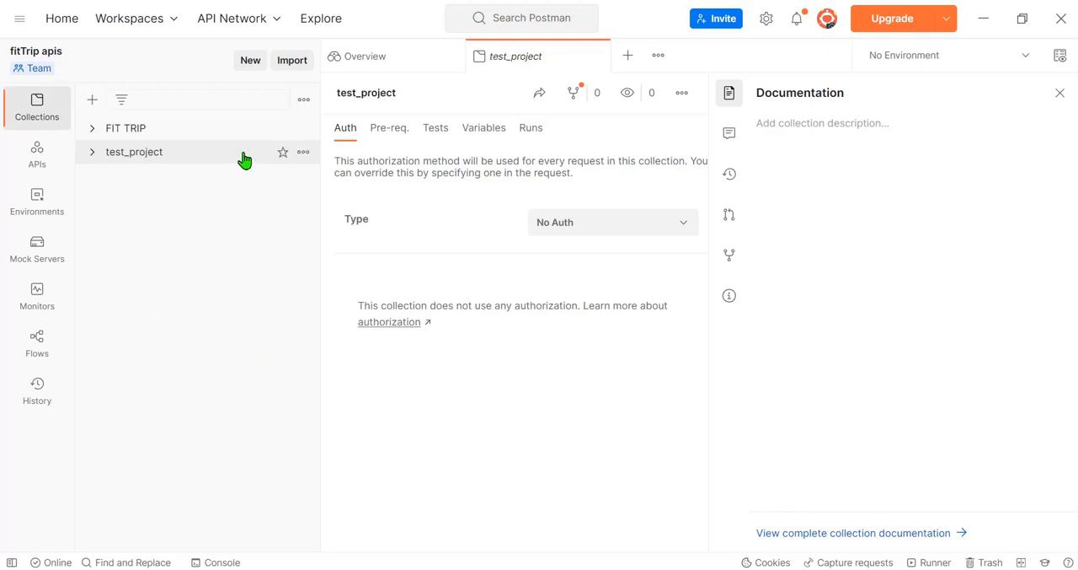
left_click(302, 153)
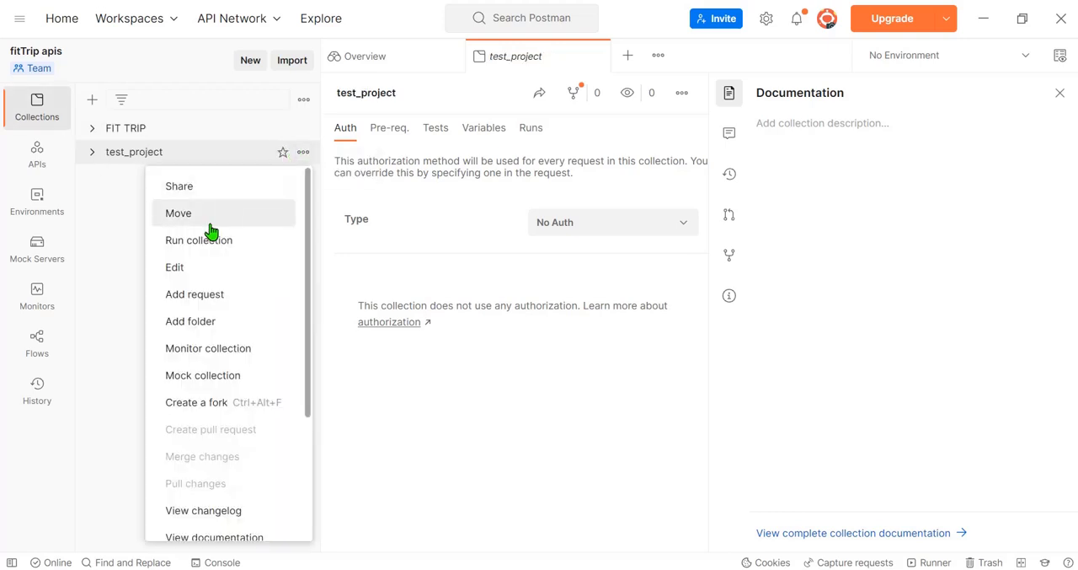
left_click(214, 300)
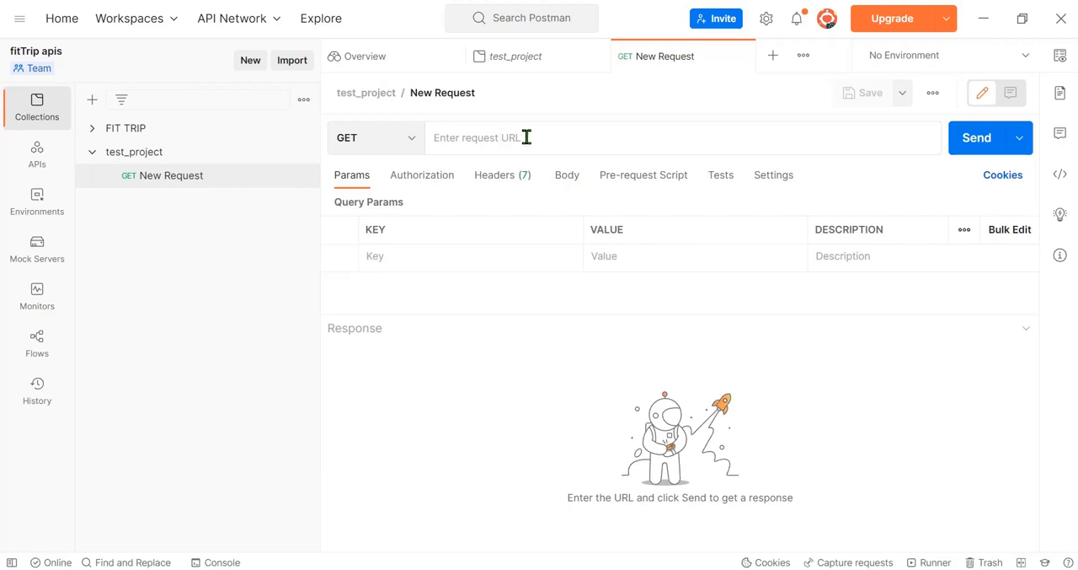
key("alt+Tab")
left_click(416, 181)
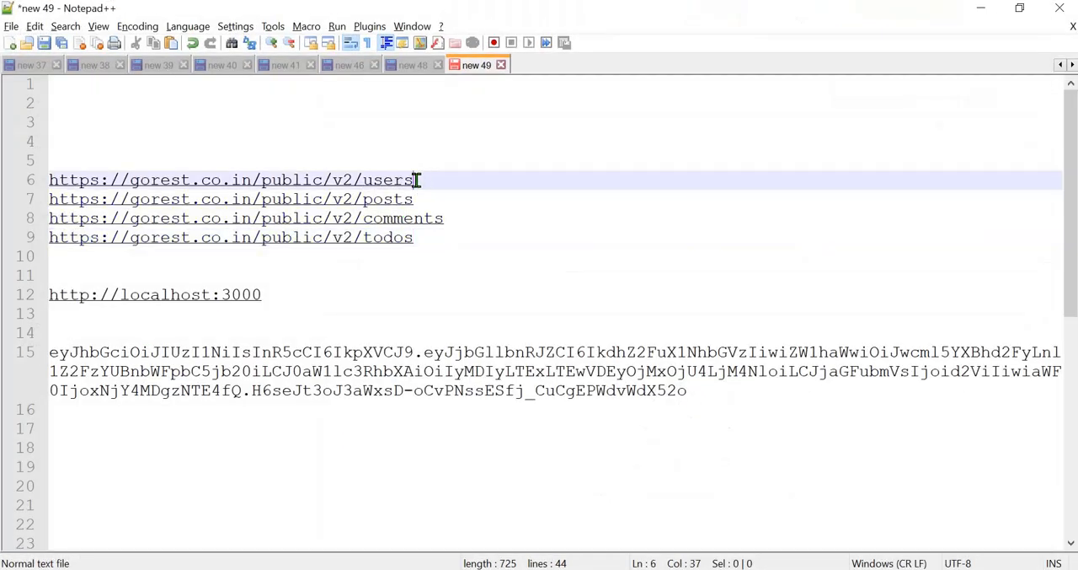
left_click(67, 164, "shift")
key("ctrl+c")
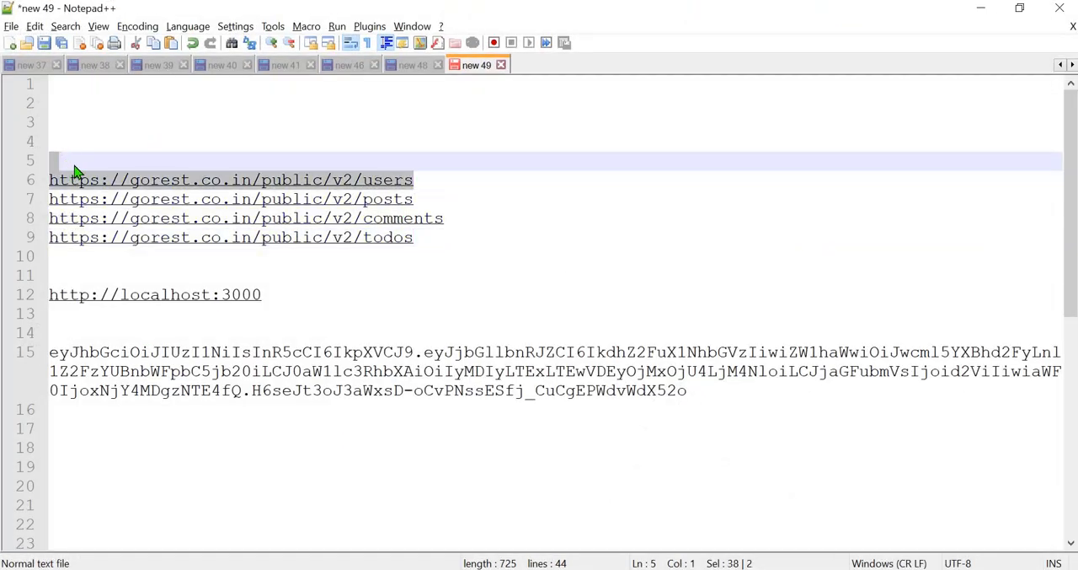
key("alt+Tab")
left_click(554, 144)
key("ctrl+v")
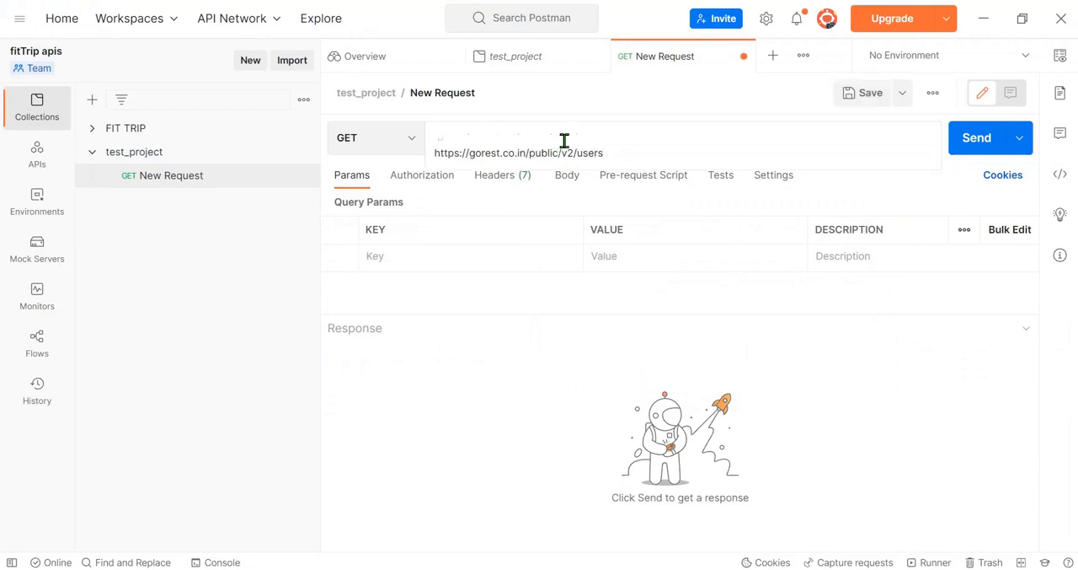
key("BackSpace")
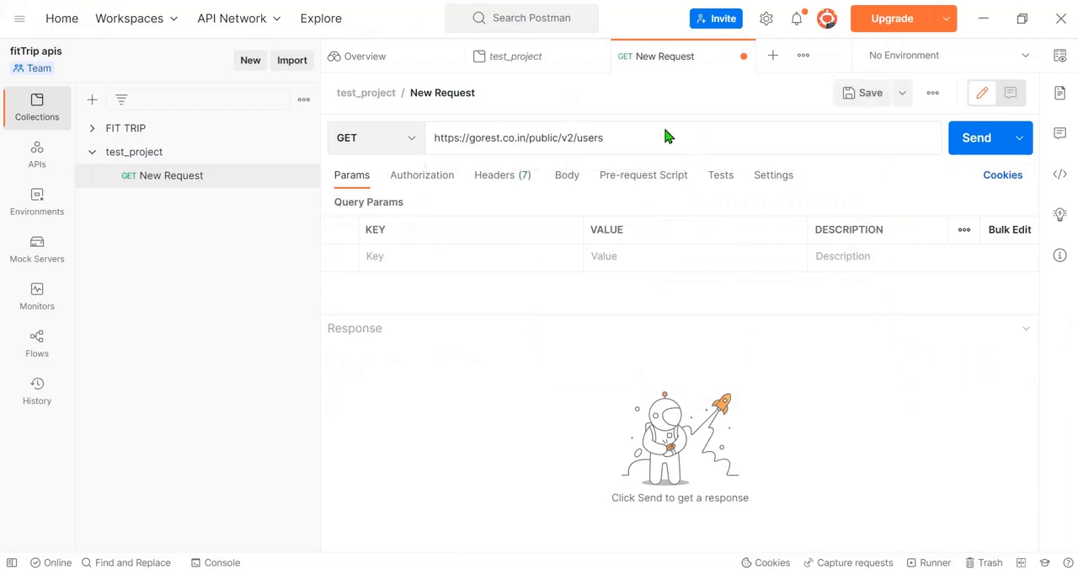
Step: Send the users request and look through the JSON response body
left_click(963, 143)
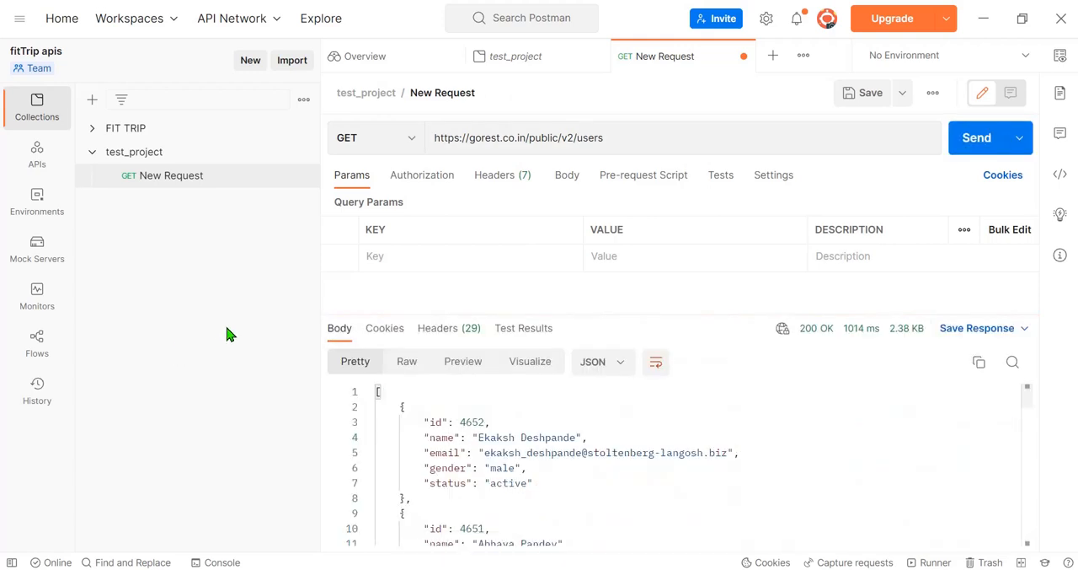
left_click_drag(1030, 407, 1027, 487)
left_click_drag(1027, 432, 1028, 394)
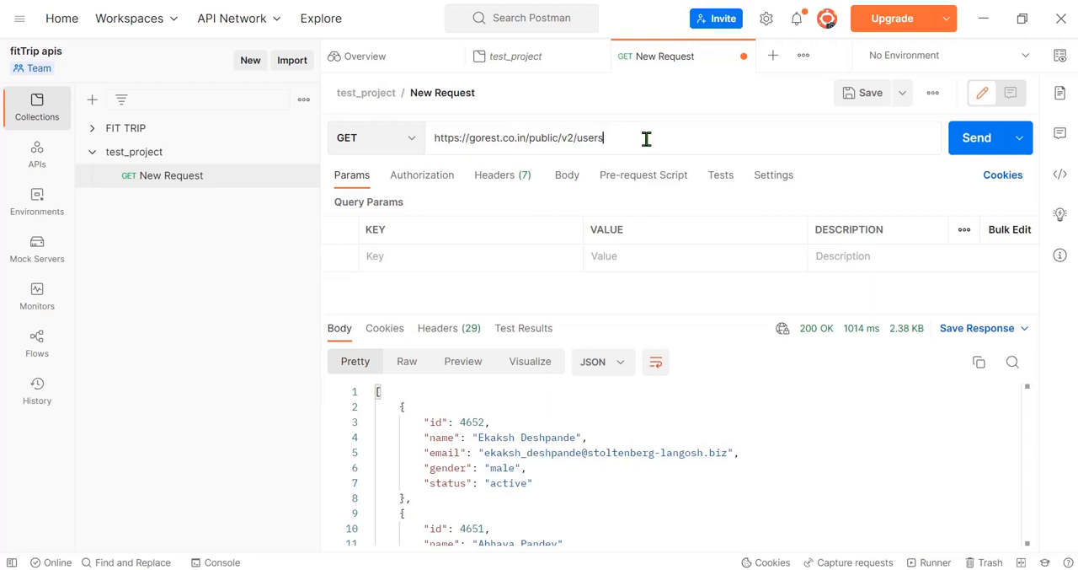
Step: Duplicate New Request within the test_project collection and open the copy
left_click(303, 176)
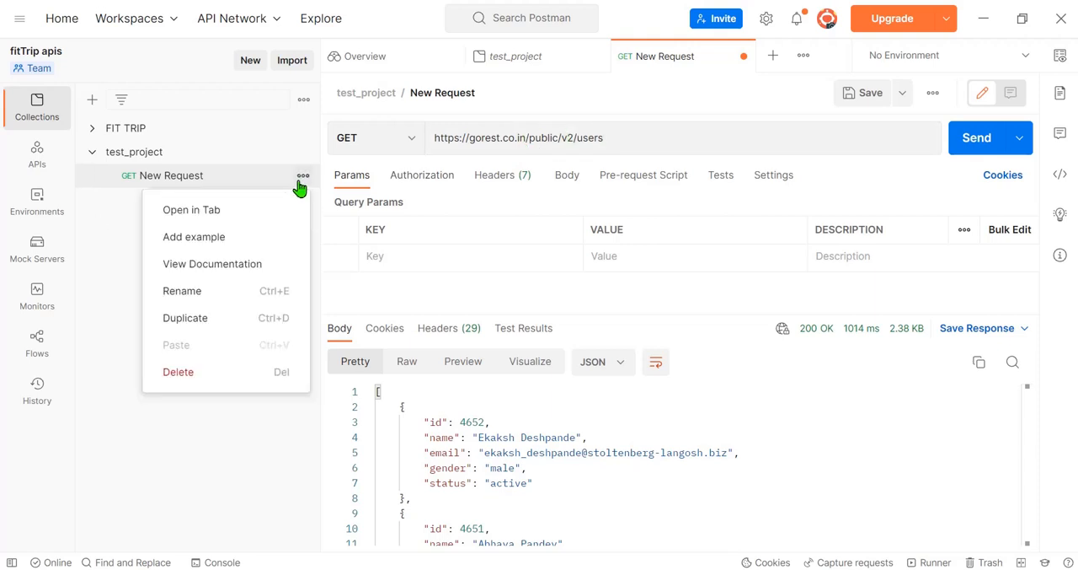
left_click(200, 318)
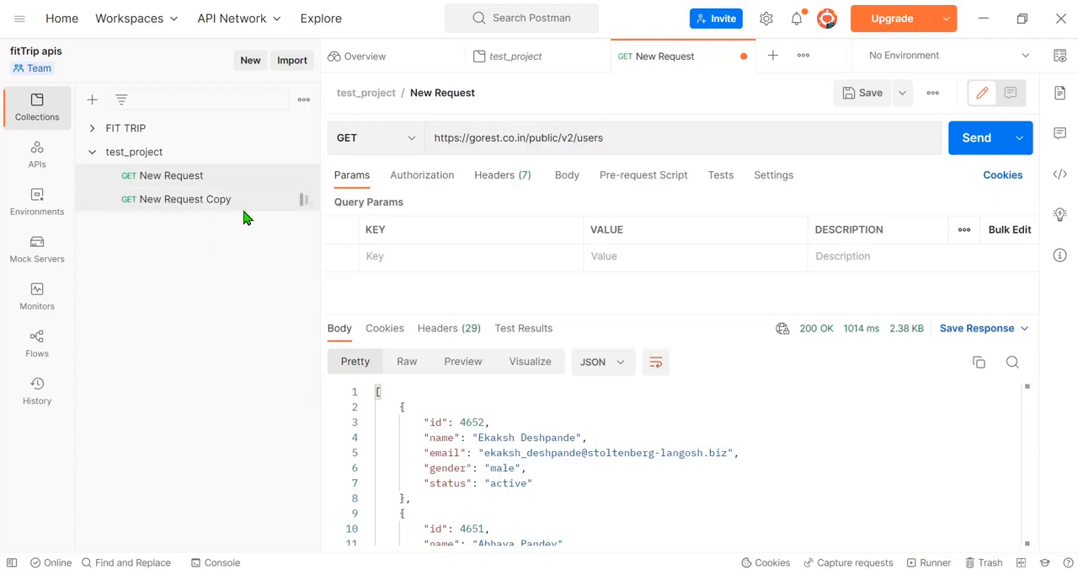
left_click(289, 197)
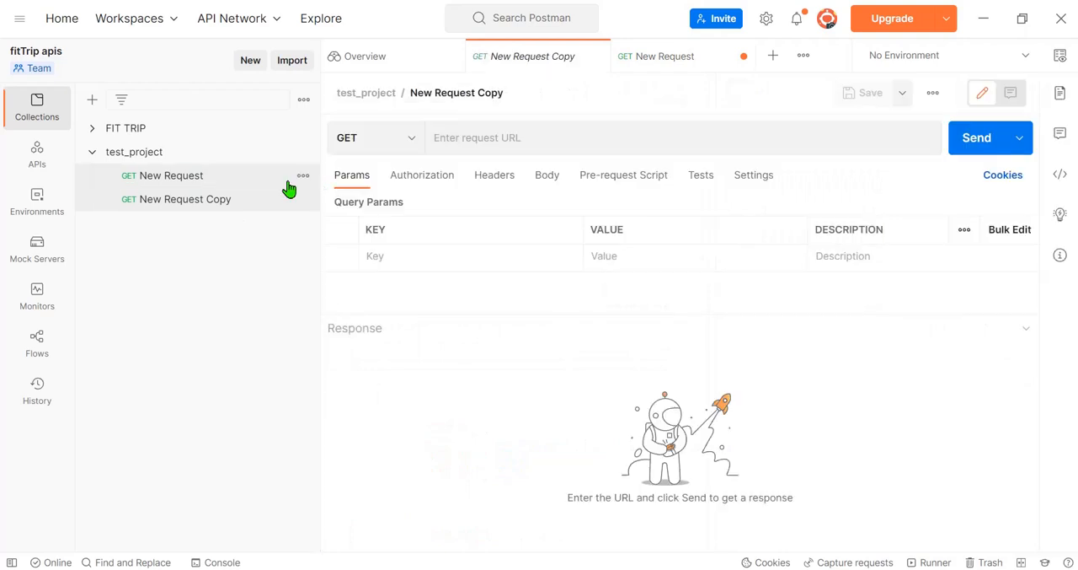
Step: Rename the original New Request as v2/users, copying the name from the end of its URL
left_click(202, 174)
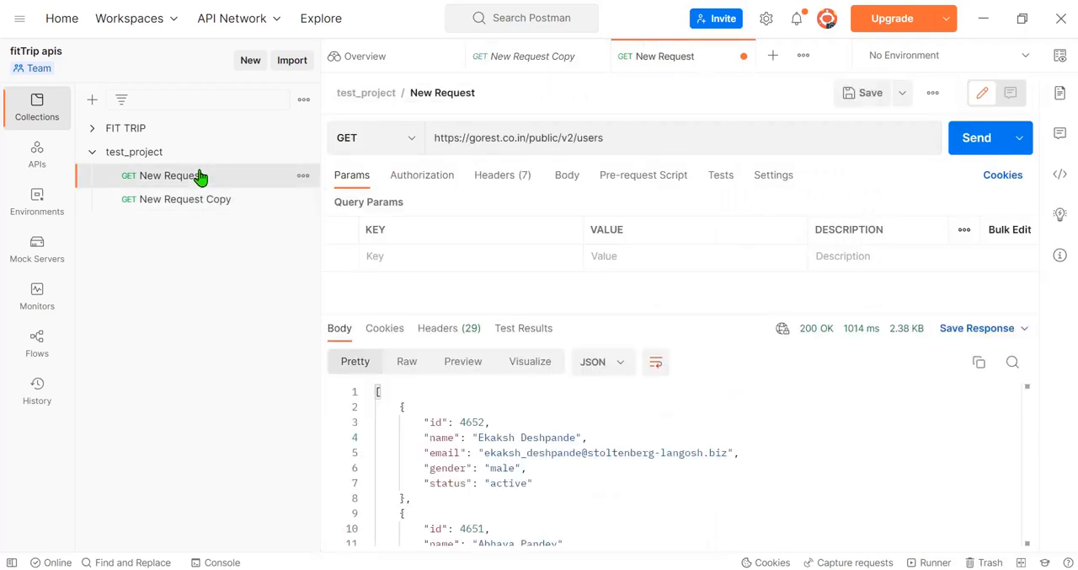
left_click_drag(612, 137, 556, 141)
key("ctrl+c")
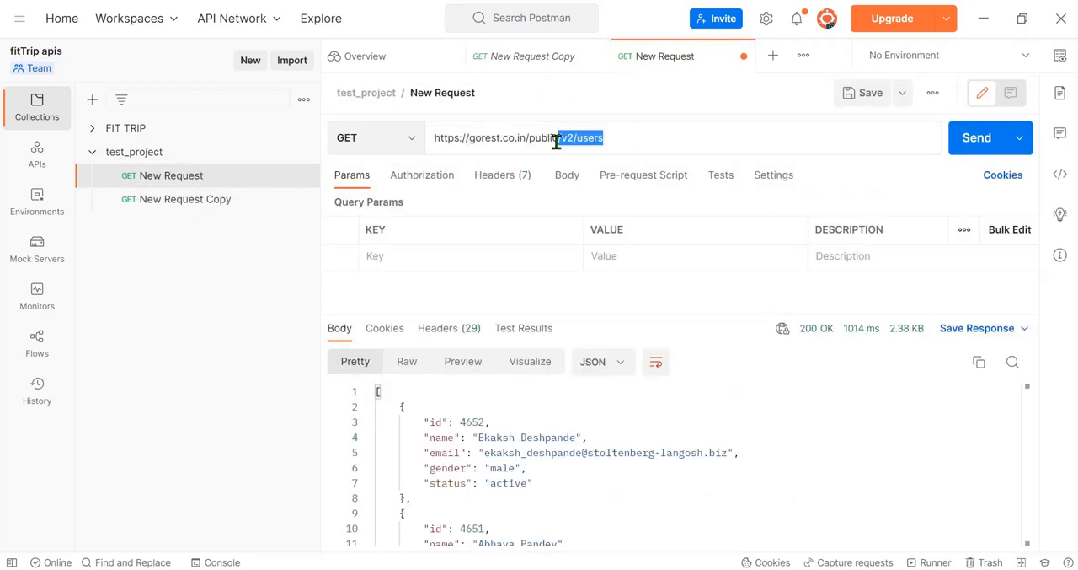
left_click(304, 180)
left_click(304, 181)
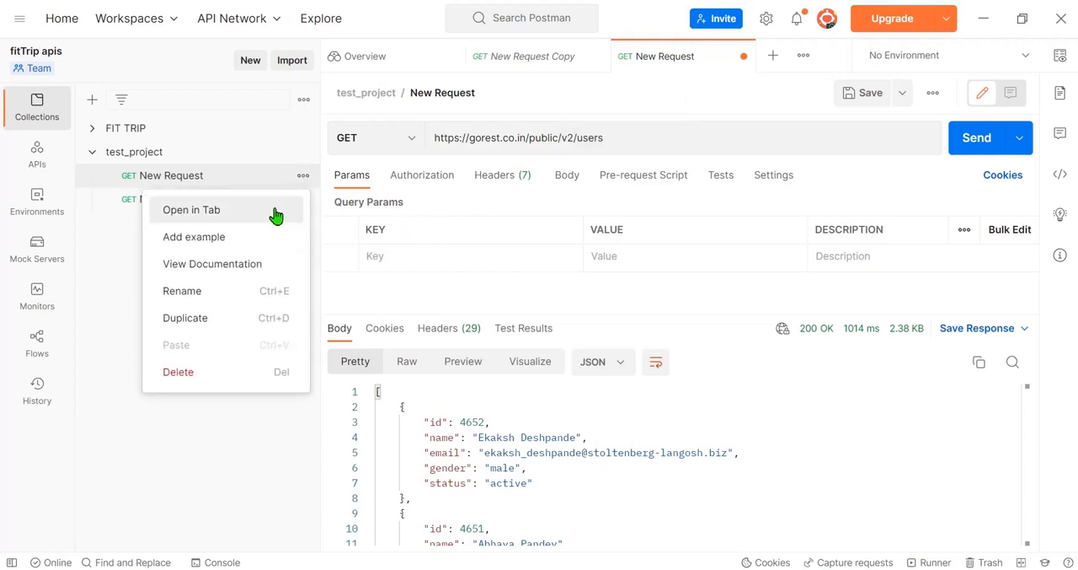
left_click(190, 295)
key("ctrl+v")
key("Return")
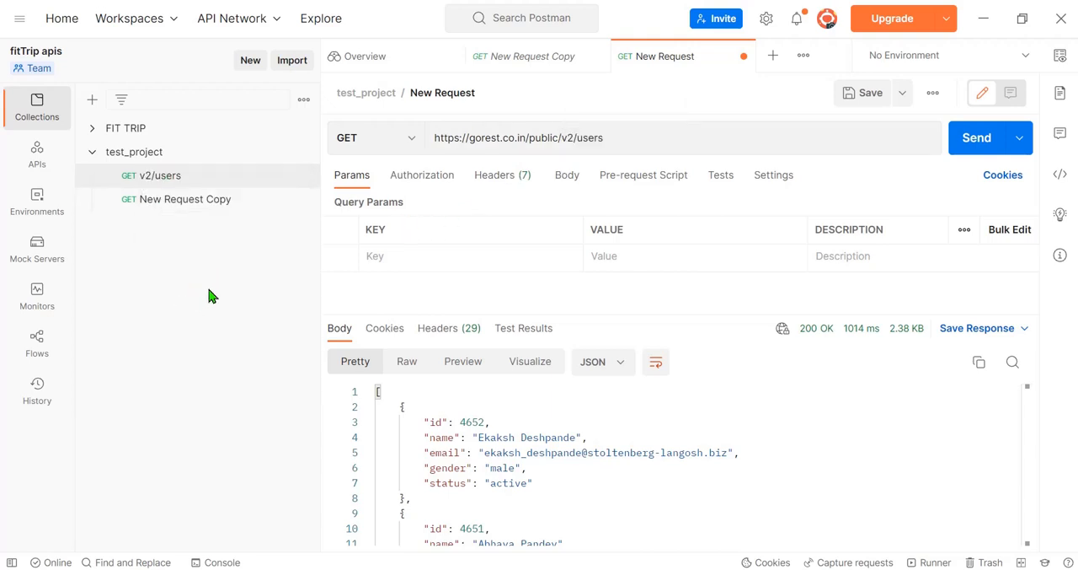
left_click(241, 206)
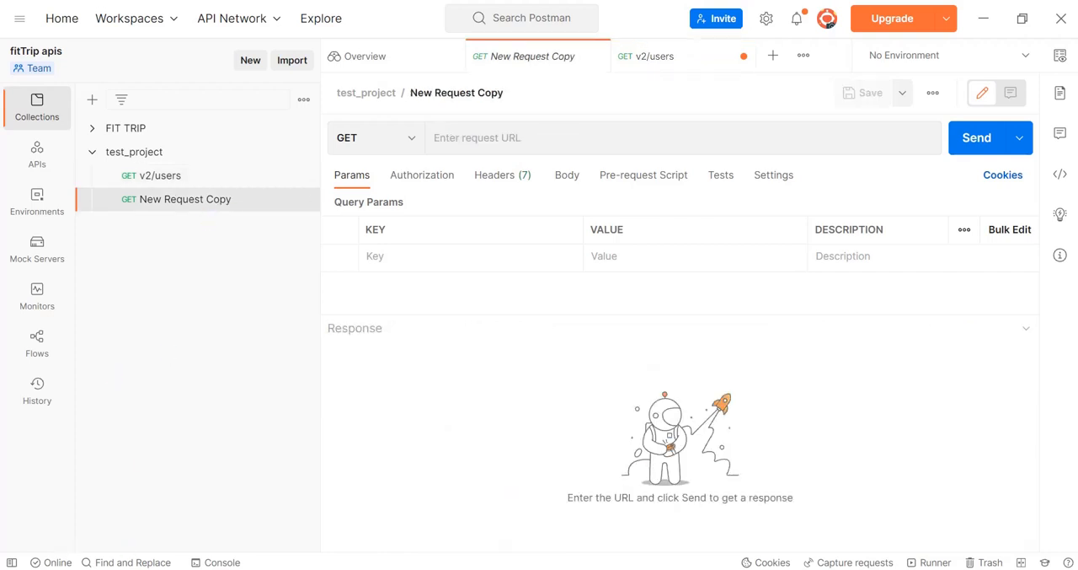
key("alt+Tab")
left_click(447, 200)
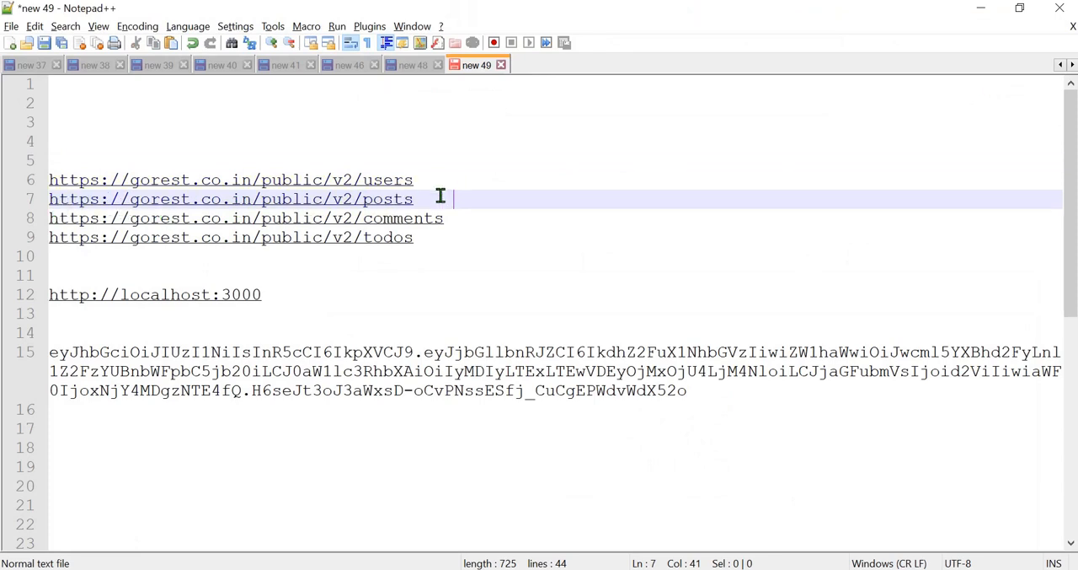
left_click_drag(439, 189, 439, 180)
key("ctrl+c")
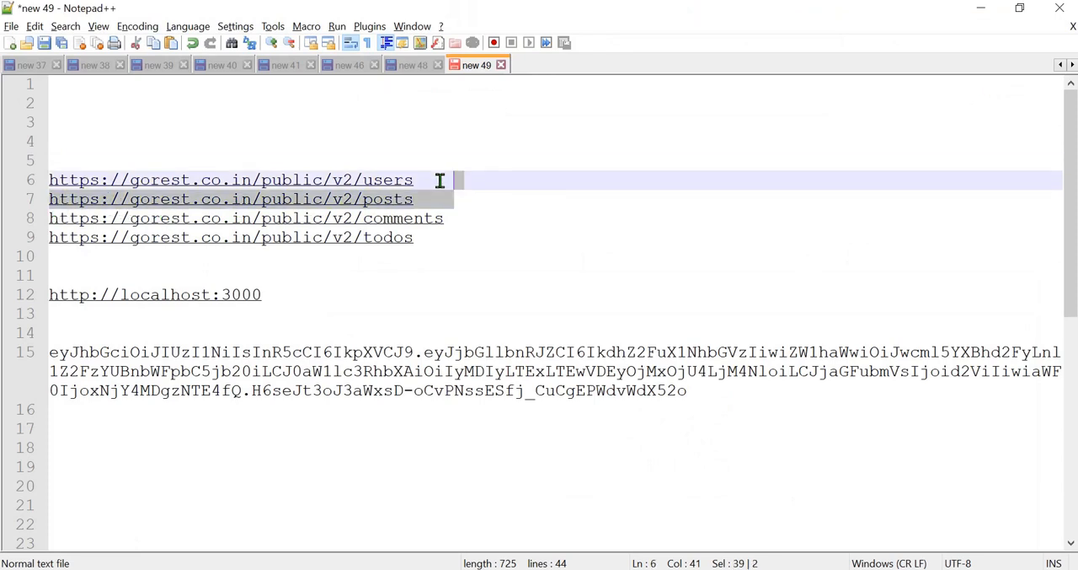
key("alt+Tab")
left_click(520, 135)
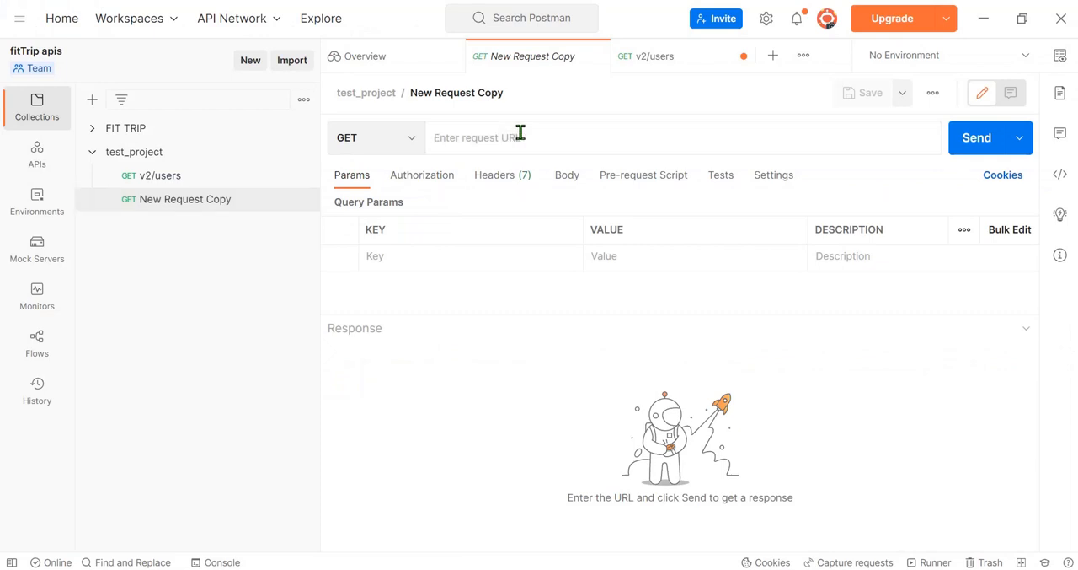
key("ctrl+v")
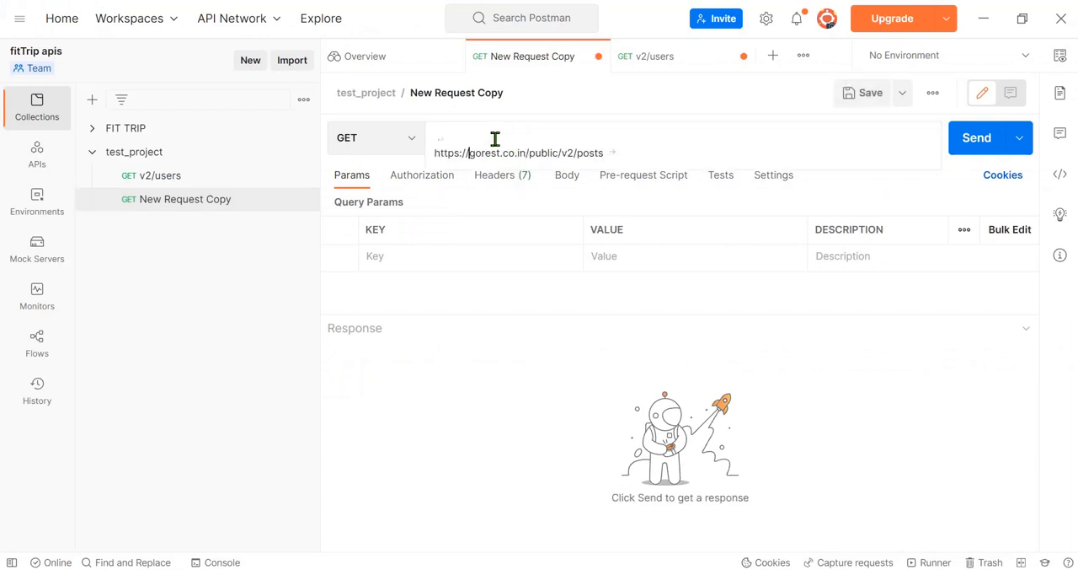
key("BackSpace")
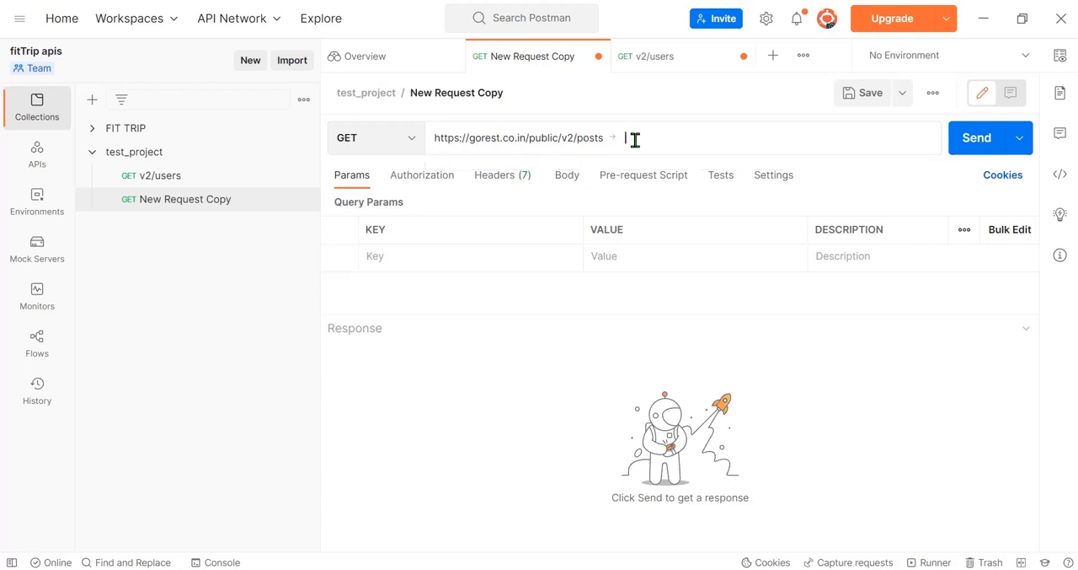
Step: Send the posts request and review its response body alongside that of the v2/users request
left_click(982, 145)
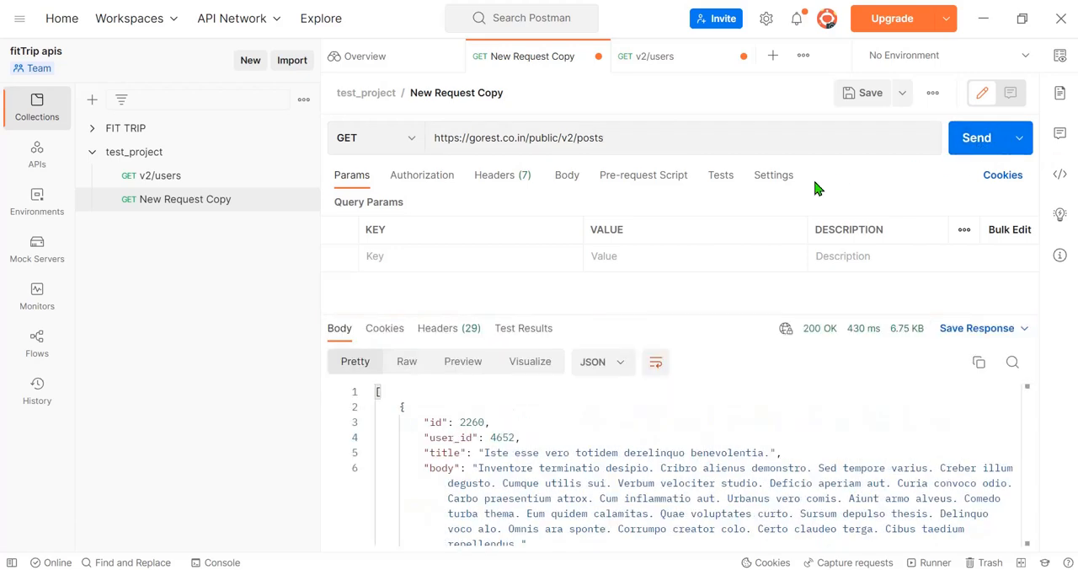
left_click_drag(499, 460, 521, 522)
left_click(643, 142)
left_click(145, 180)
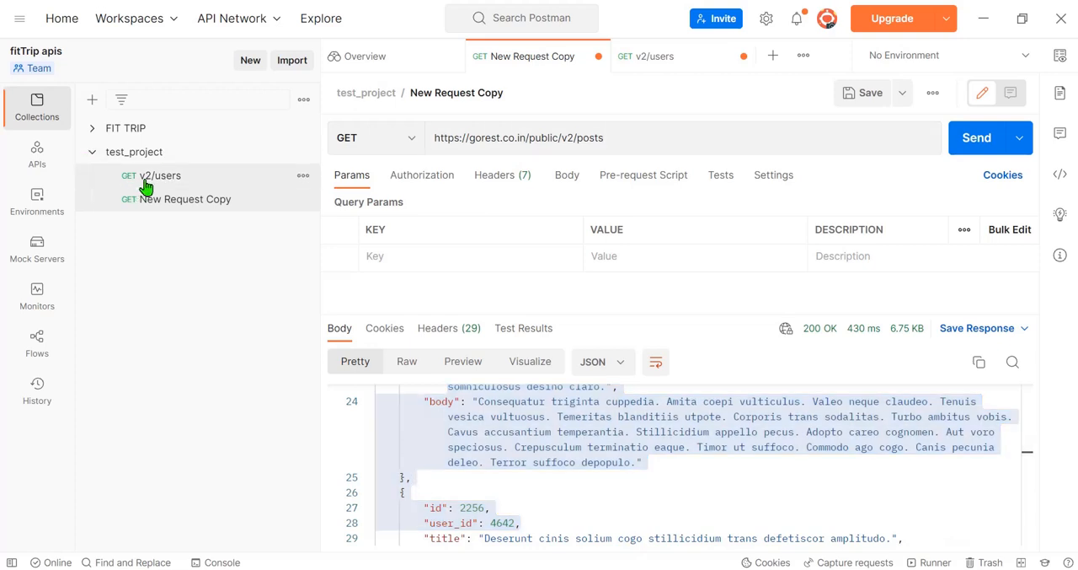
scroll(514, 499, "down", 1)
left_click(536, 524)
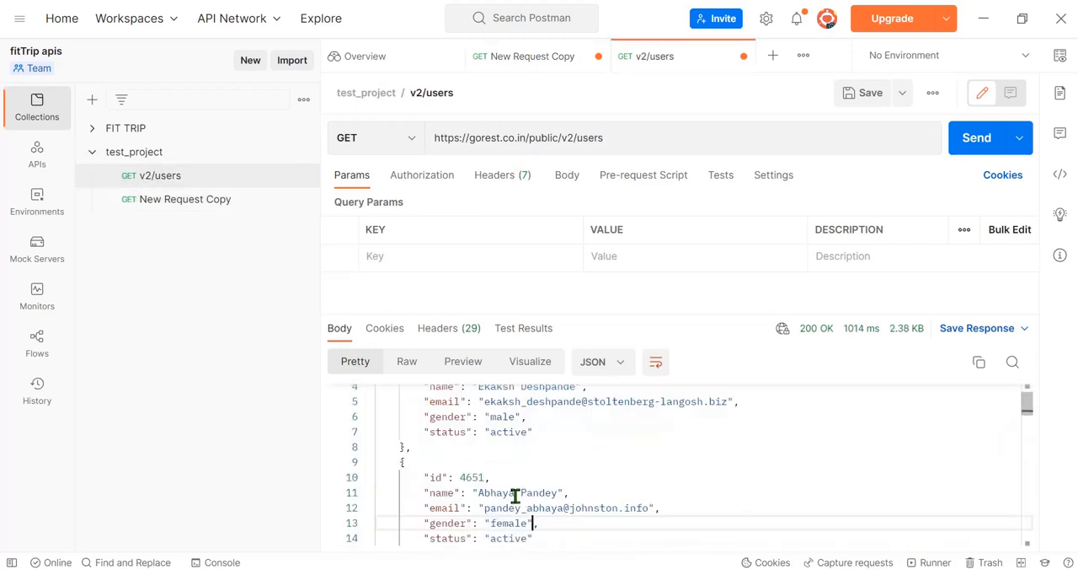
Step: Rename New Request Copy as v2/posts, copying the name from the end of its URL
left_click(204, 206)
left_click_drag(646, 140, 566, 149)
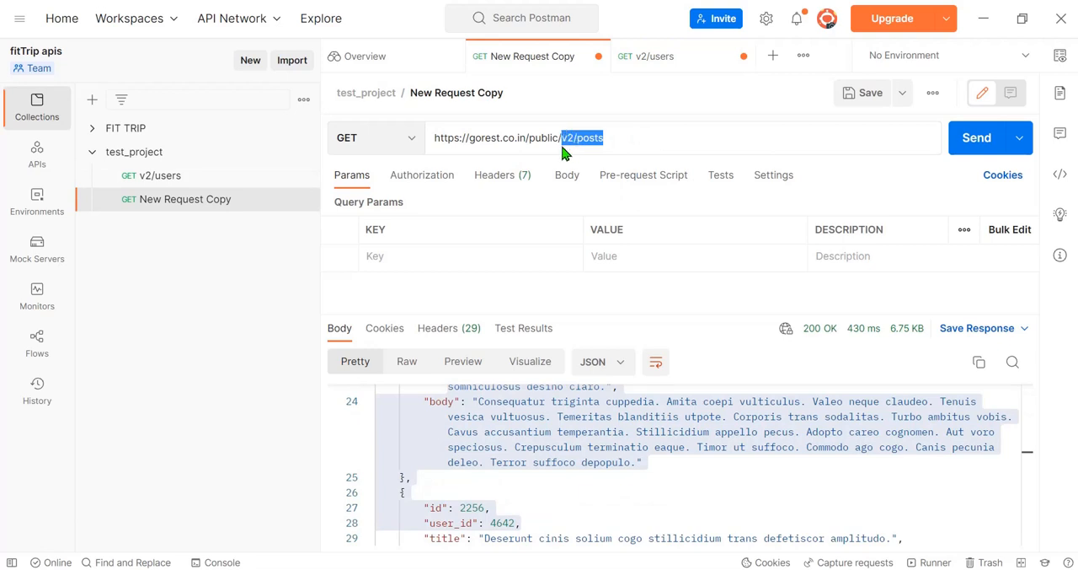
left_click(302, 199)
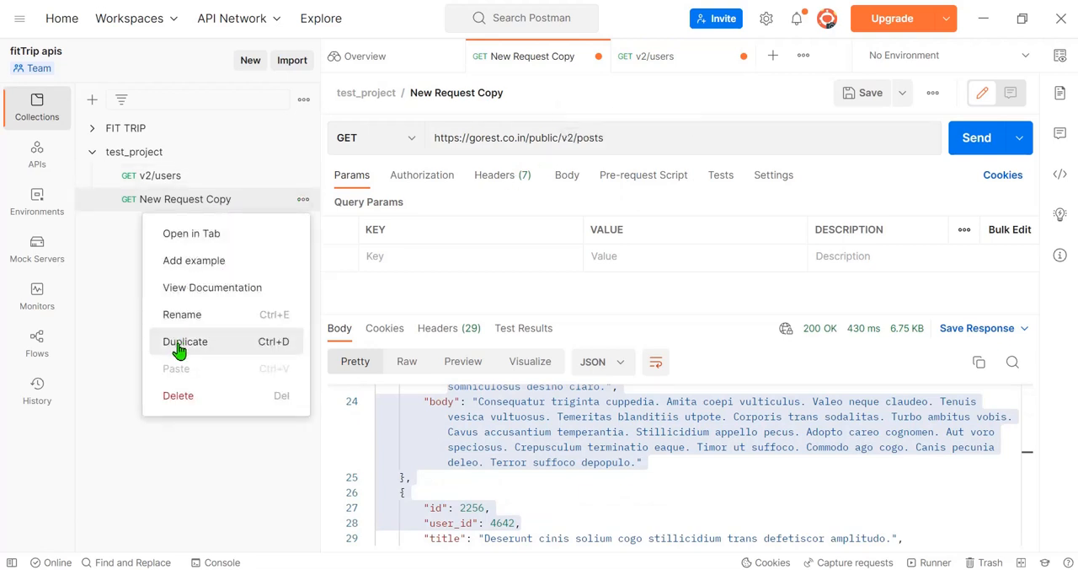
left_click(192, 316)
key("ctrl+v")
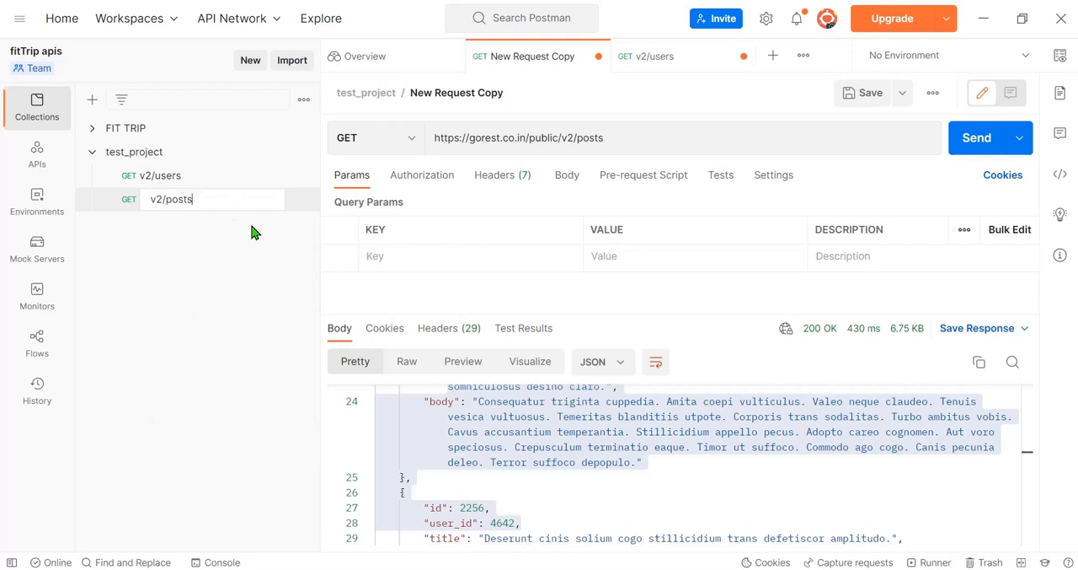
key("Return")
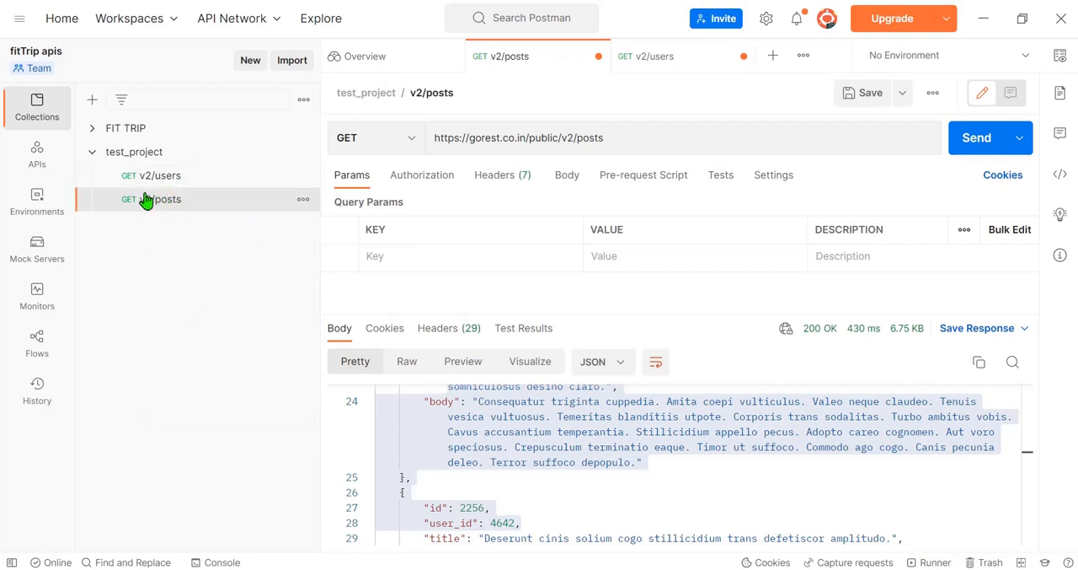
left_click_drag(562, 137, 685, 138)
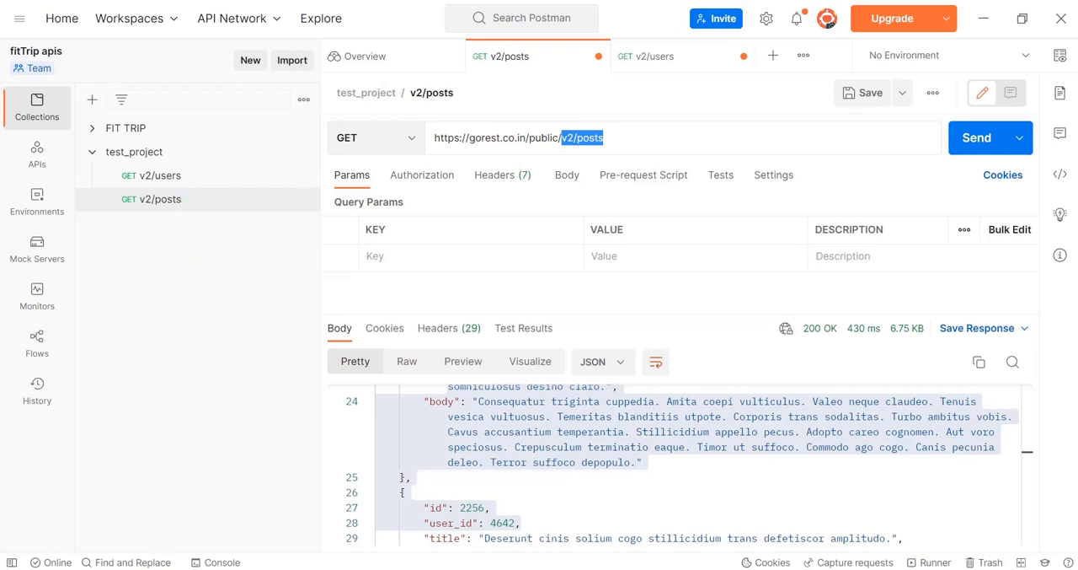
key("alt+Tab")
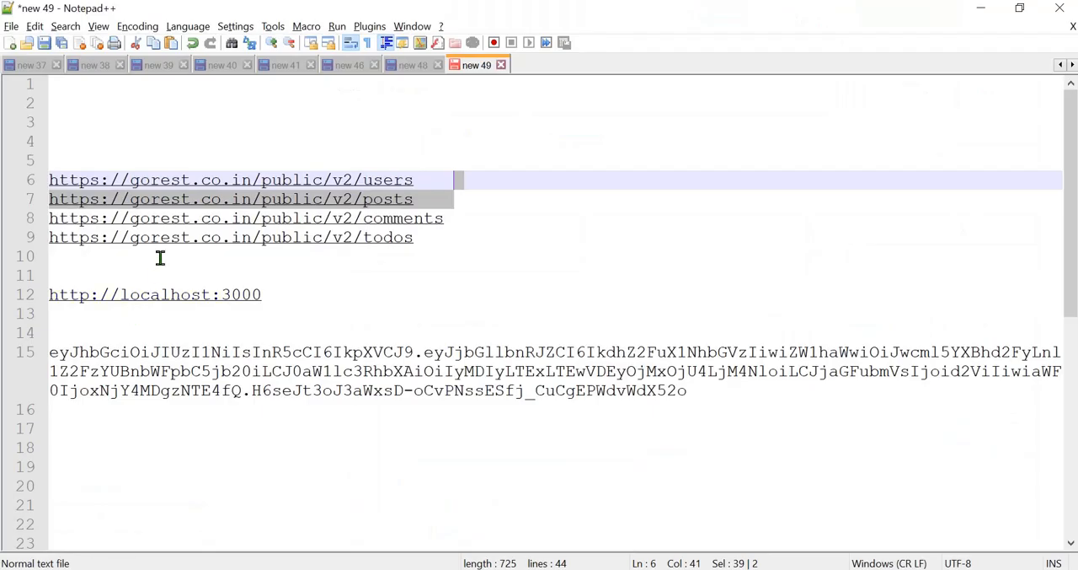
left_click(474, 214)
left_click_drag(470, 206, 470, 200)
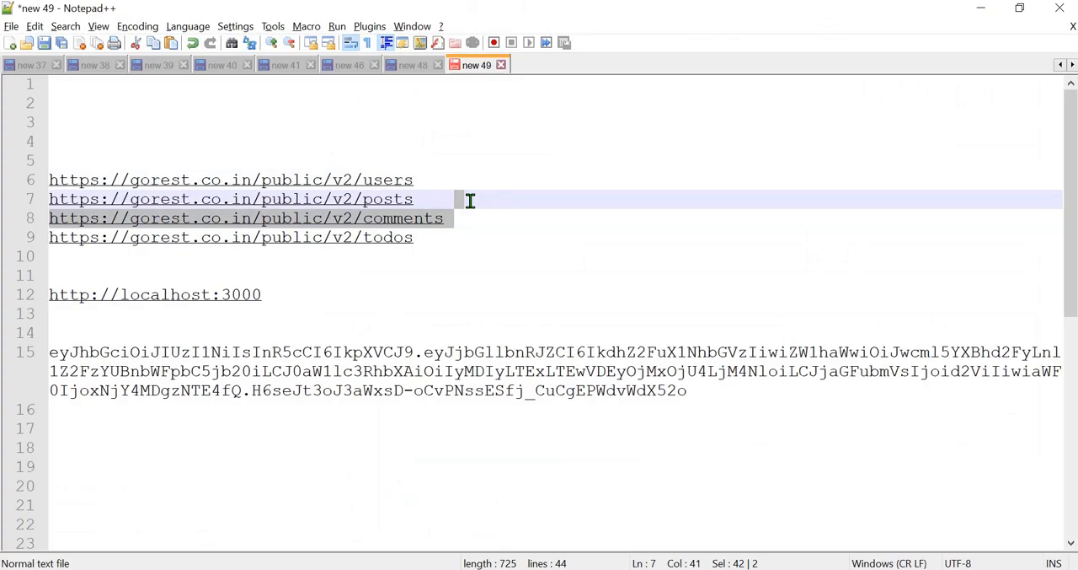
key("alt+Tab")
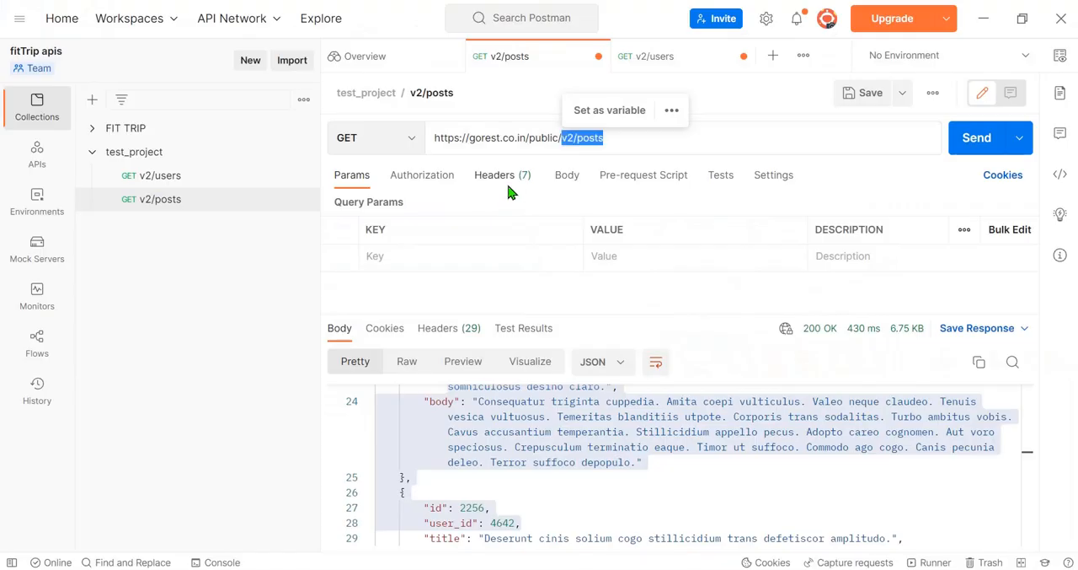
left_click(303, 200)
left_click(191, 341)
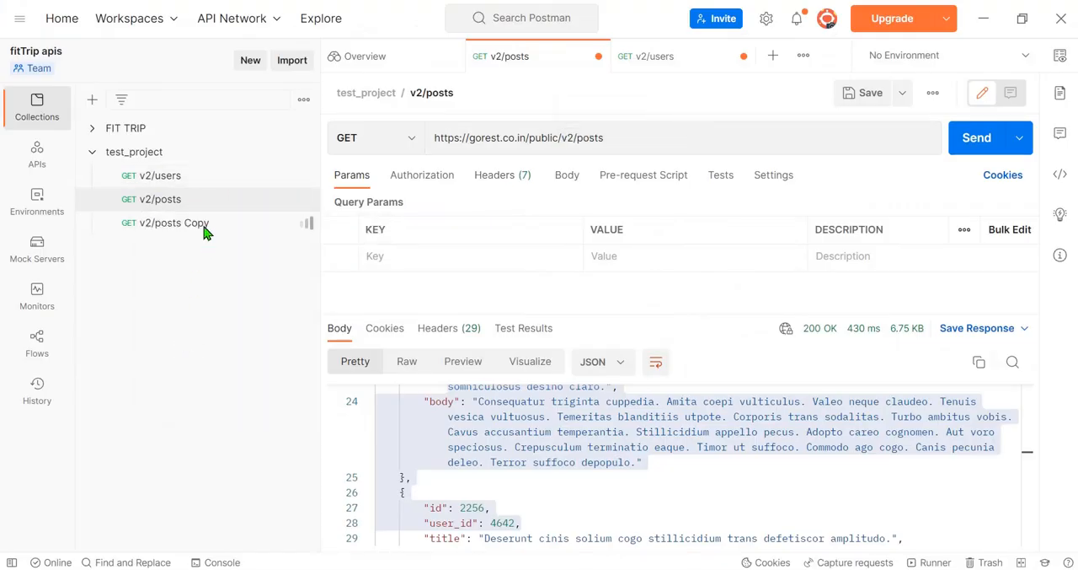
Step: Rename v2/posts Copy as v2/comments, pasting the copied URL and removing everything before its v2/comments ending
key("alt+Tab")
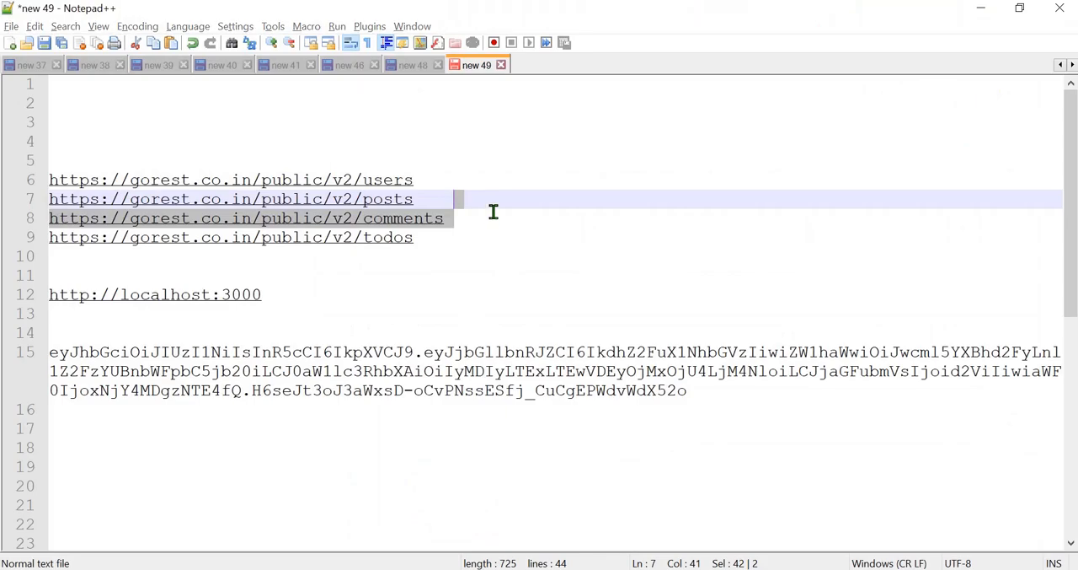
key("alt+Tab")
left_click(303, 222)
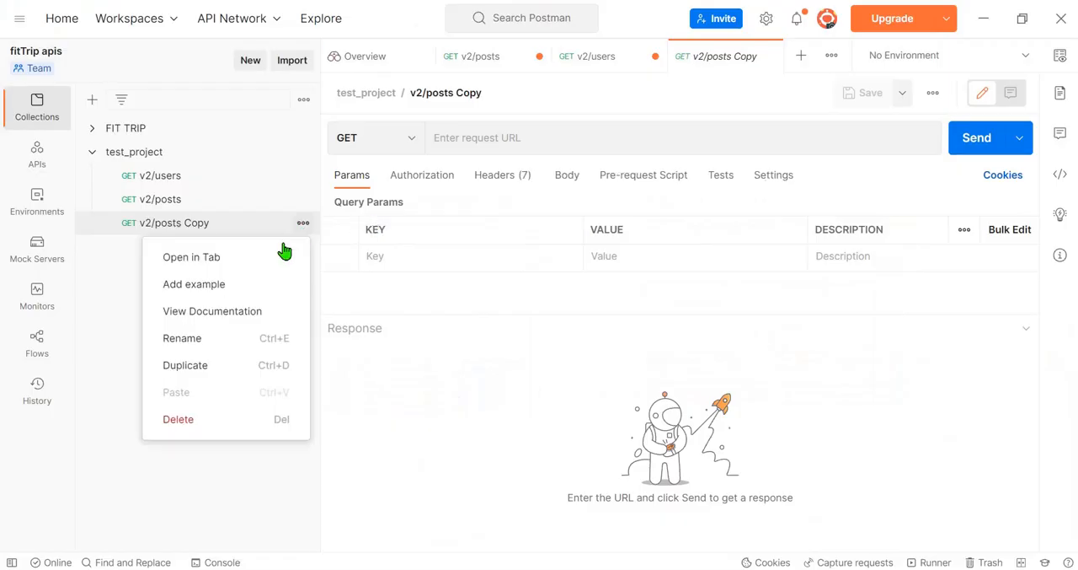
left_click(182, 340)
key("ctrl+v")
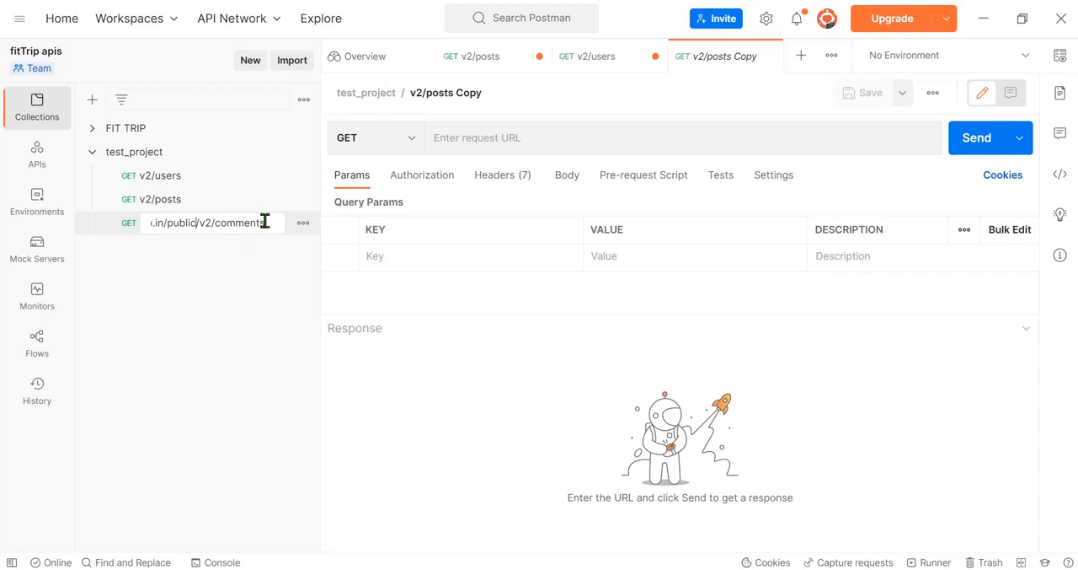
key("Home")
key("Delete")
key("Delete")
key("Delete")
key("Delete")
key("Delete")
key("Delete")
key("Delete")
key("Delete")
key("Delete")
key("Delete")
key("Delete")
key("Delete")
key("Delete")
key("Delete")
key("Delete")
key("Delete")
key("Delete")
key("Delete")
key("Delete")
key("Delete")
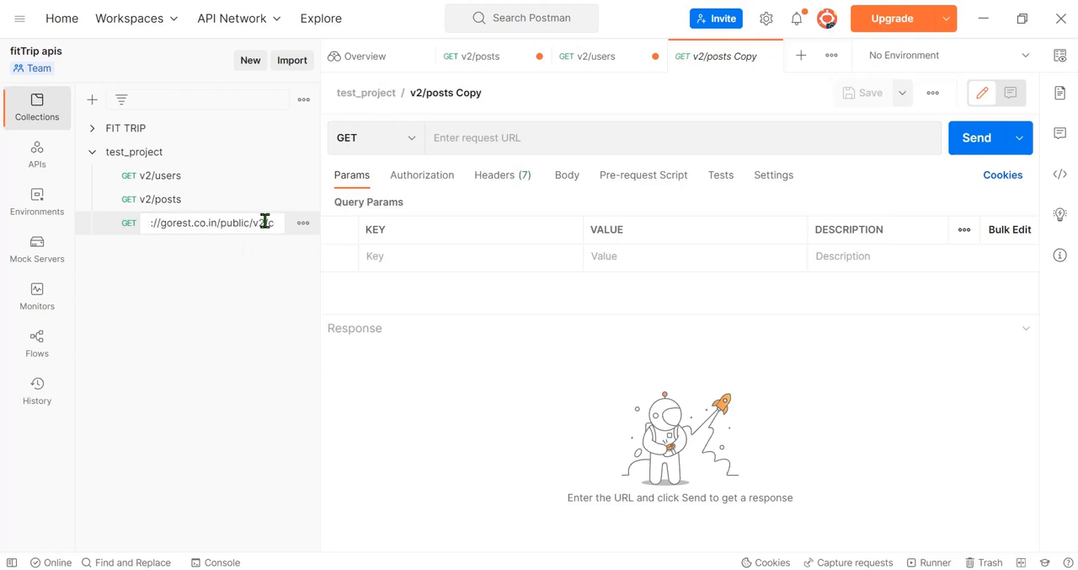
key("Delete")
key("Delete")
key("Delete")
key("Delete")
key("Delete")
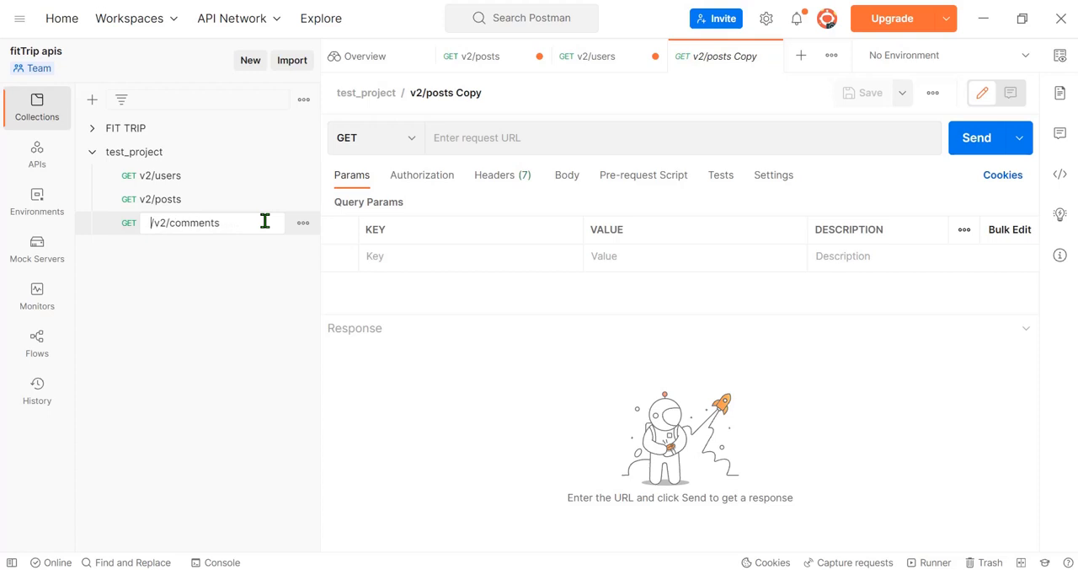
key("Return")
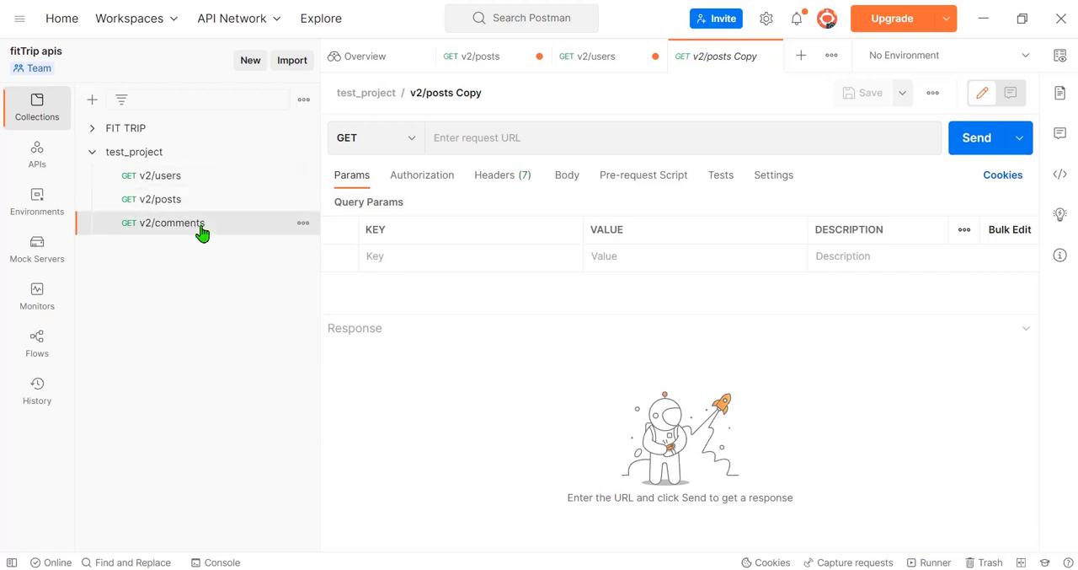
left_click(520, 137)
key("ctrl+v")
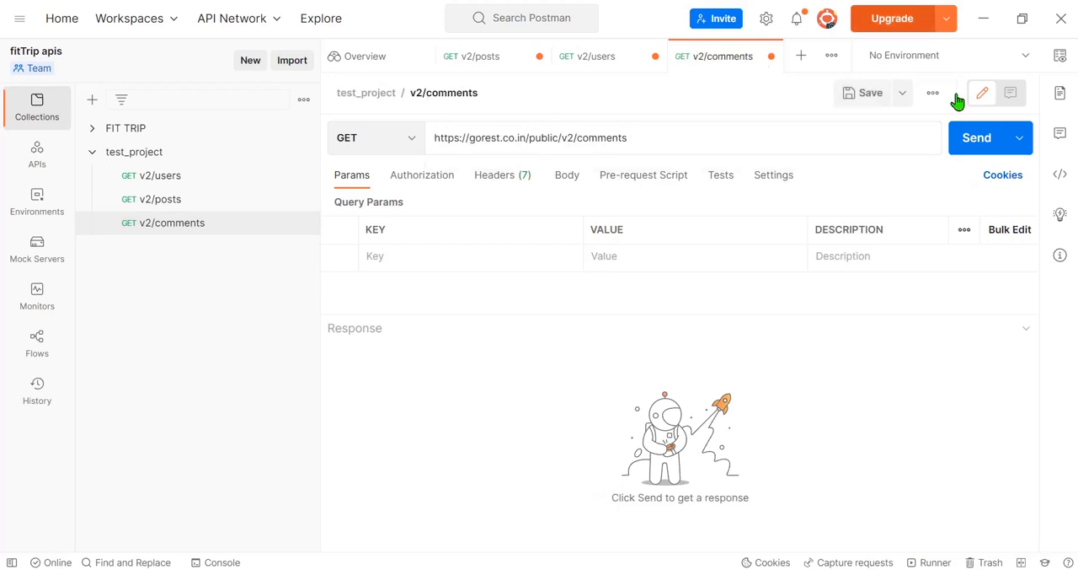
left_click(969, 138)
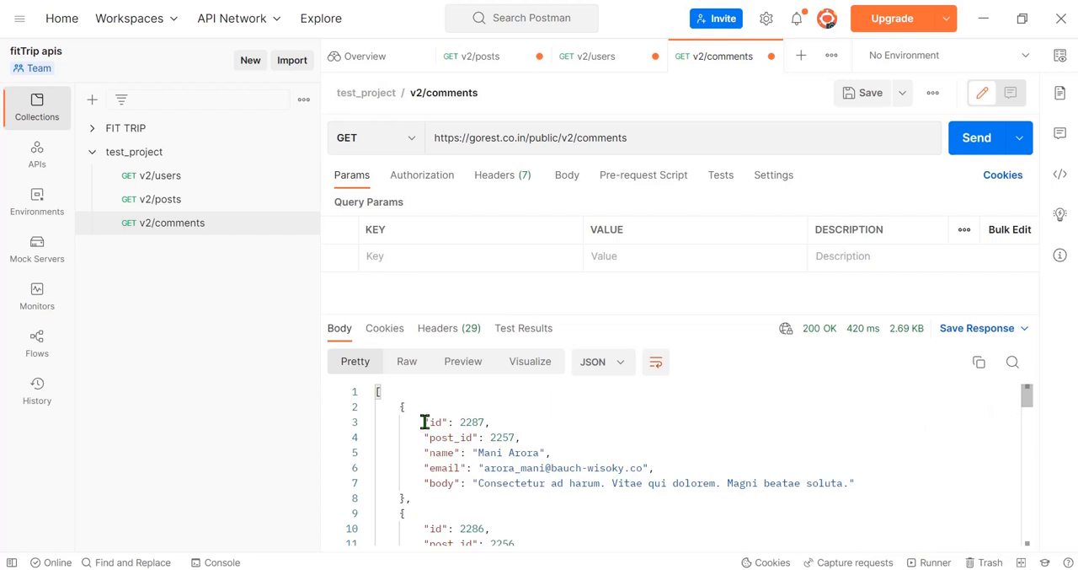
left_click_drag(416, 416, 500, 512)
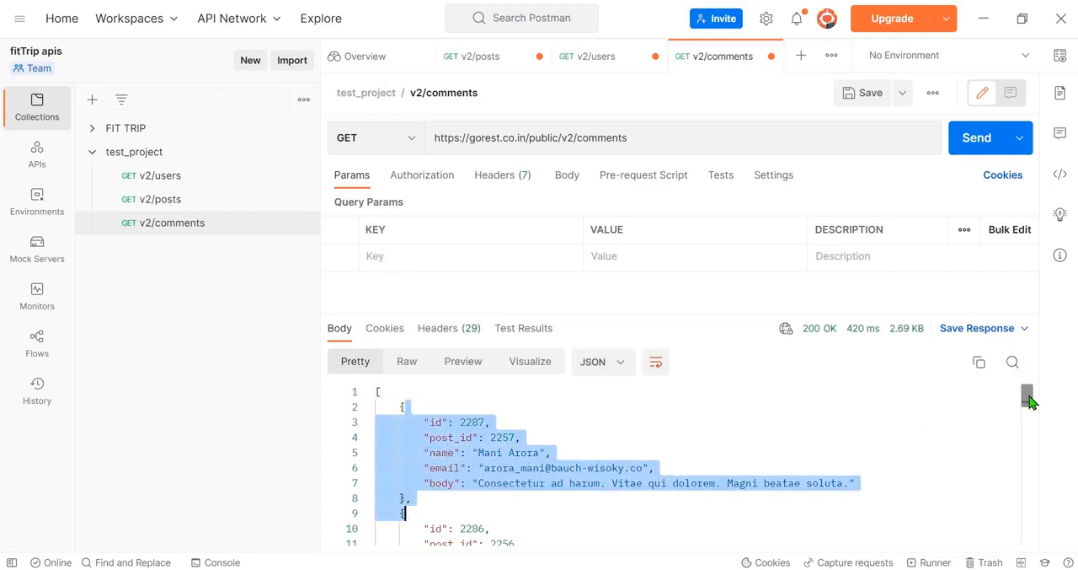
left_click_drag(1027, 396, 1019, 361)
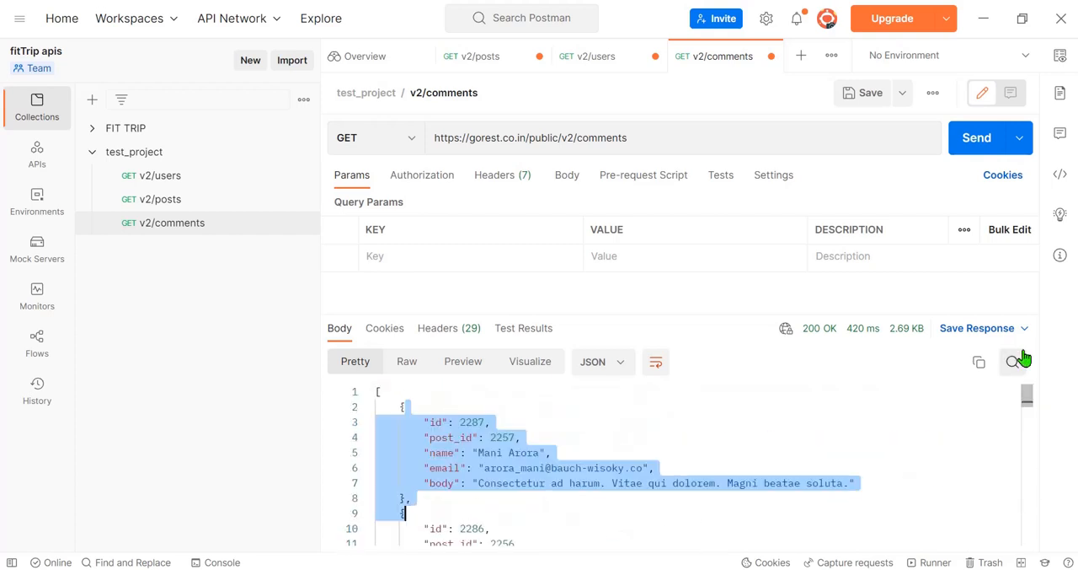
left_click(207, 179)
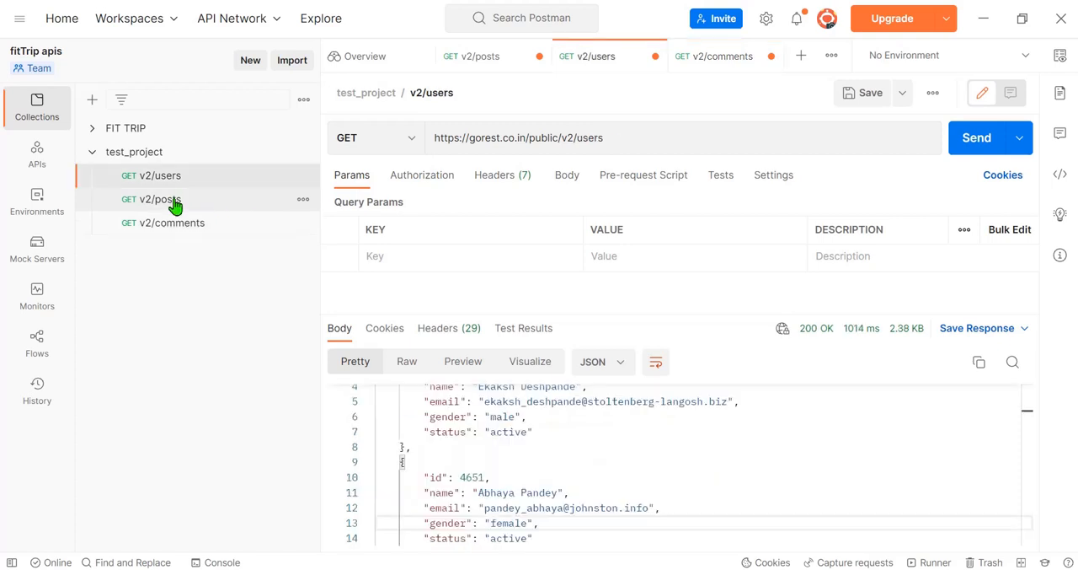
triple_click(437, 140)
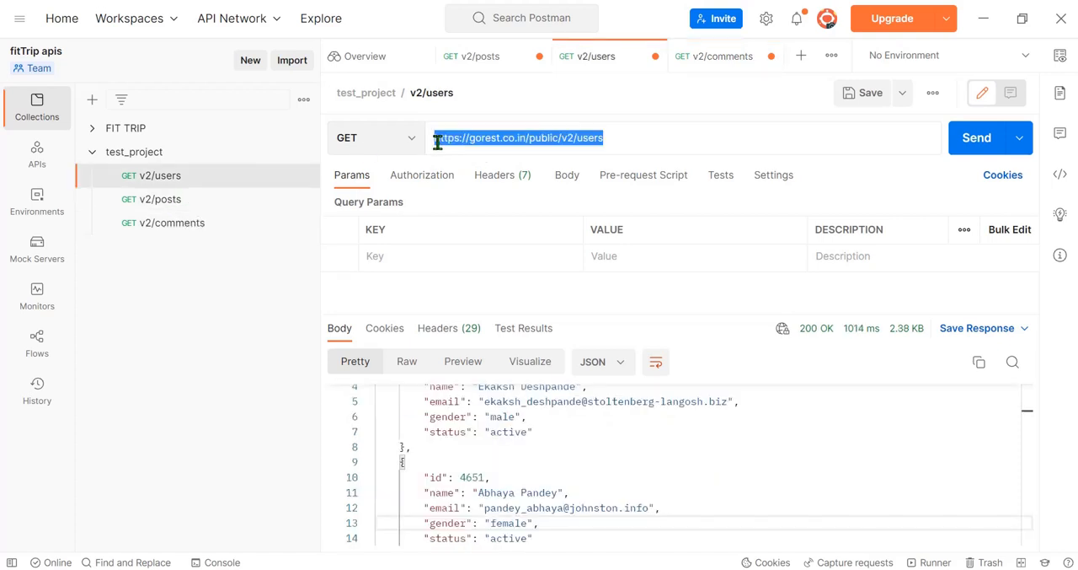
left_click(524, 140)
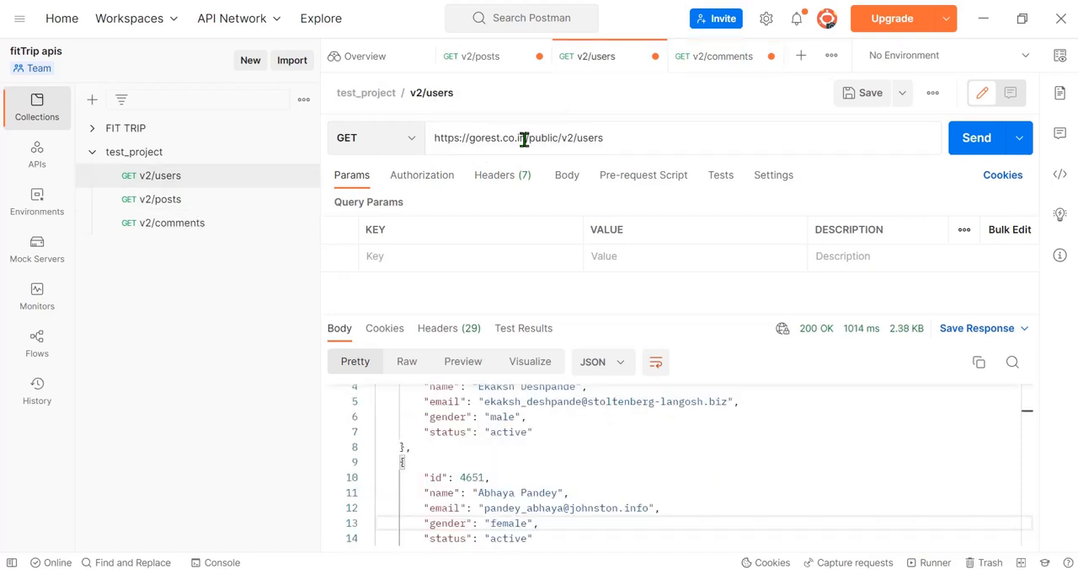
left_click_drag(525, 138, 427, 148)
key("alt+Tab")
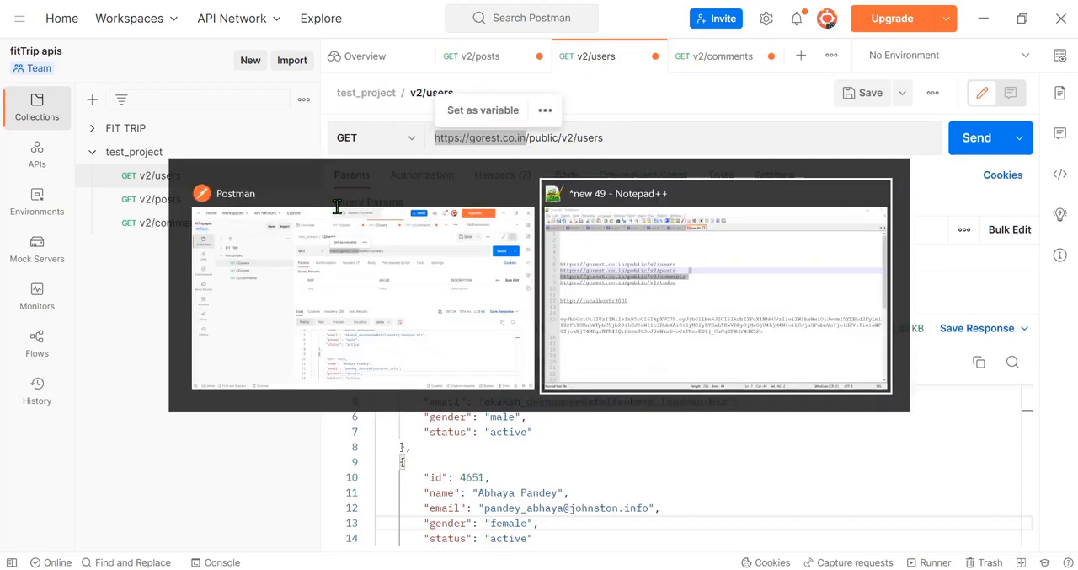
left_click(216, 265)
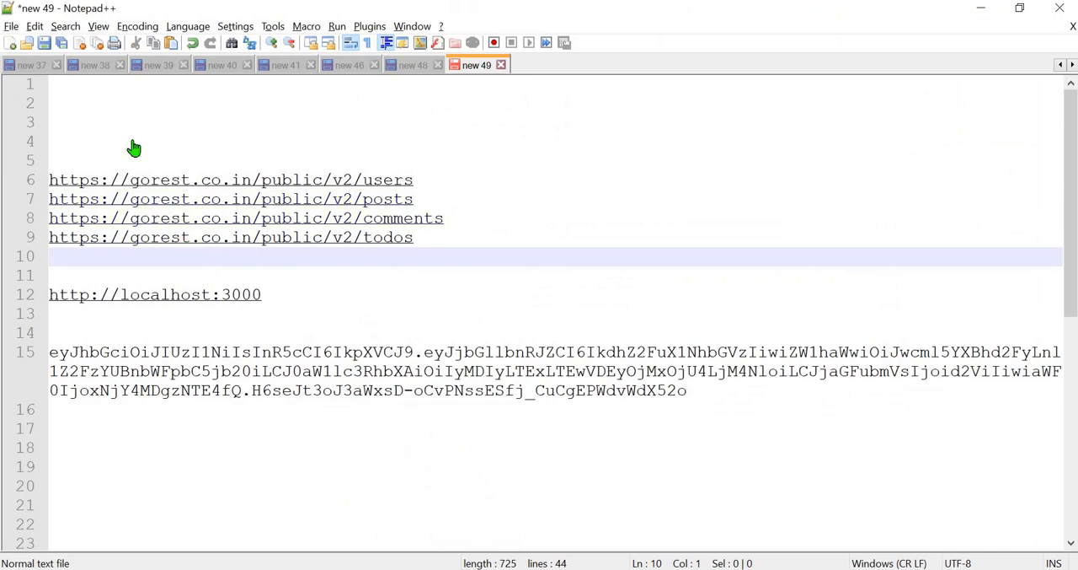
left_click_drag(135, 147, 427, 239)
left_click(427, 239)
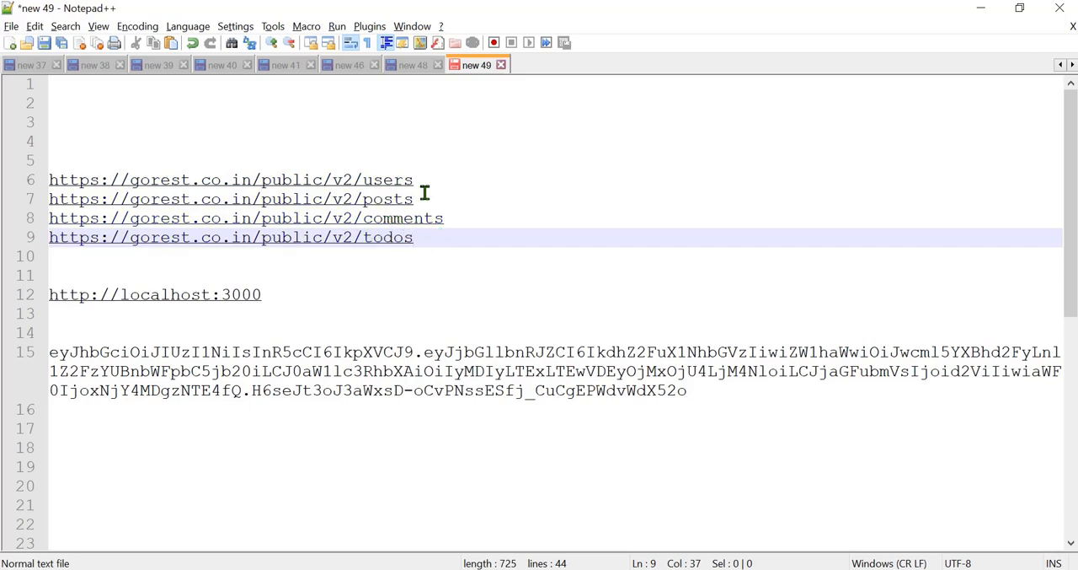
left_click(361, 183)
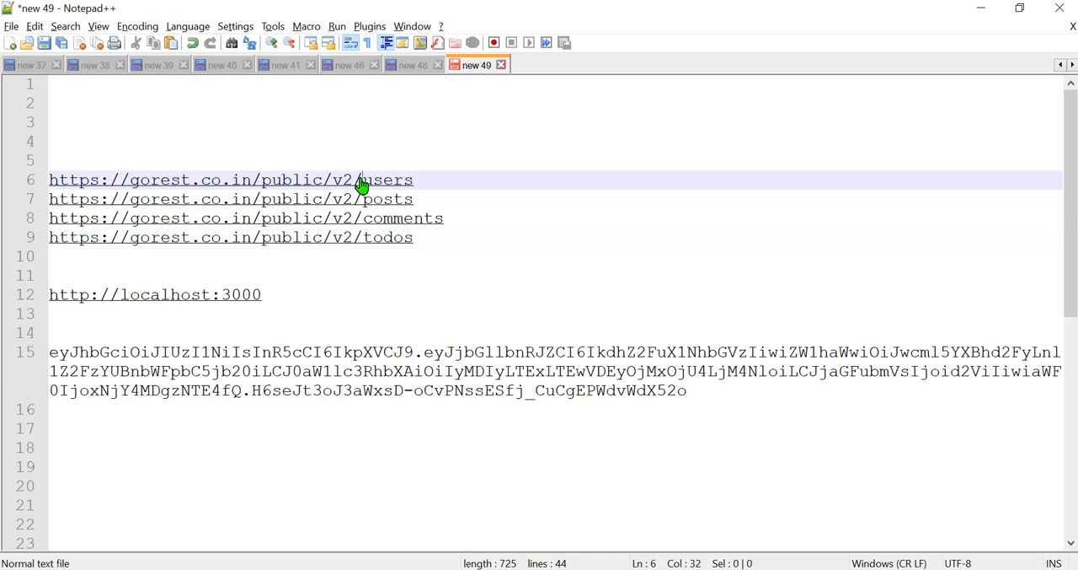
key("ctrl+shift+Left")
key("ctrl+shift+Left")
key("ctrl+shift+Left")
key("ctrl+shift+Left")
key("ctrl+shift+Left")
key("ctrl+shift+Left")
key("ctrl+shift+Left")
key("ctrl+shift+Left")
key("ctrl+shift+Left")
key("ctrl+shift+Left")
key("ctrl+shift+Left")
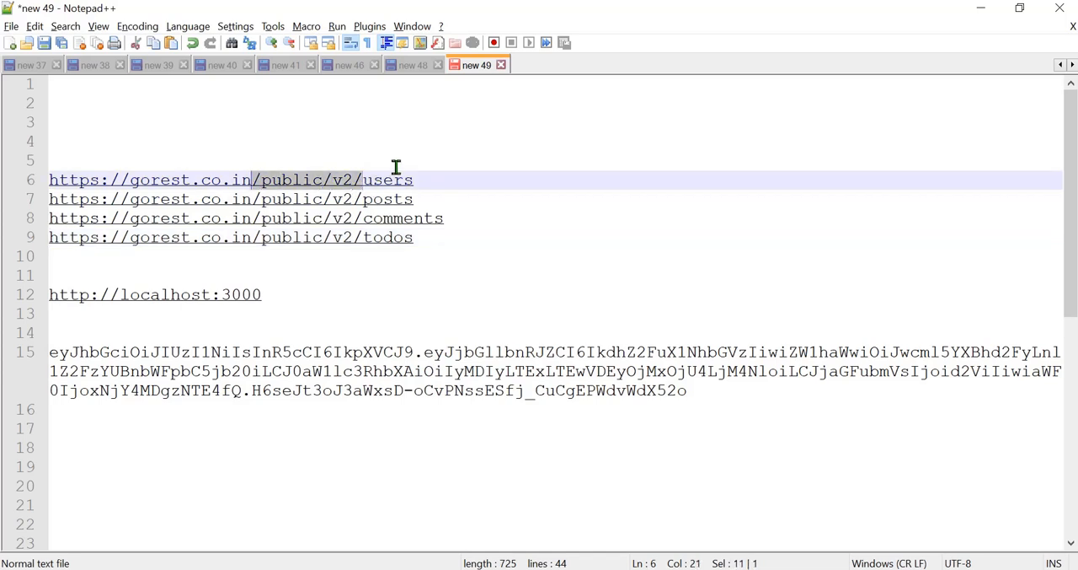
key("ctrl+shift+Left")
key("ctrl+c")
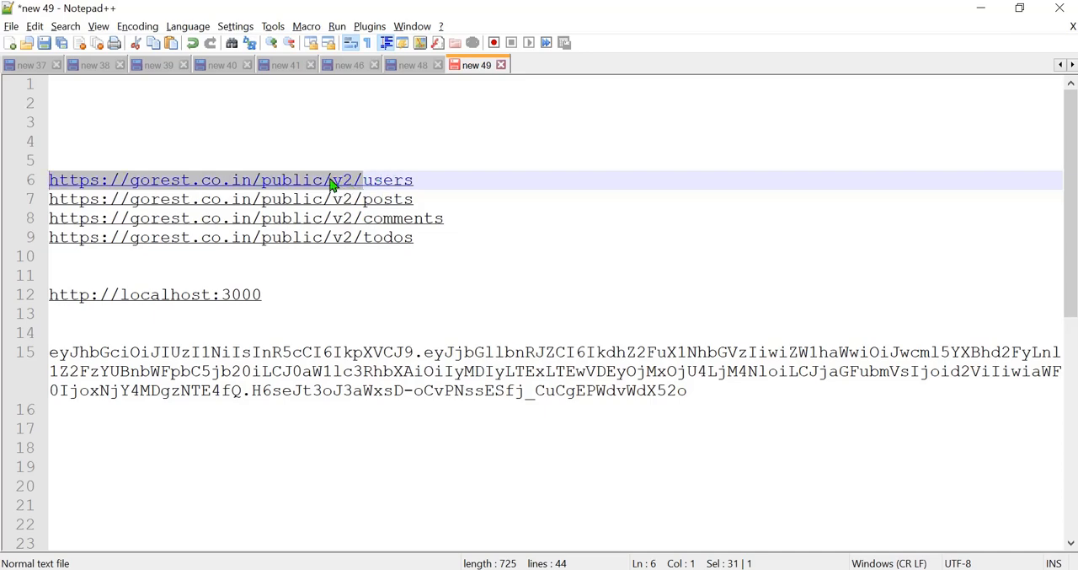
Step: Return to the v2/users request in Postman and look at its pre-request script and query parameters
key("alt+Tab")
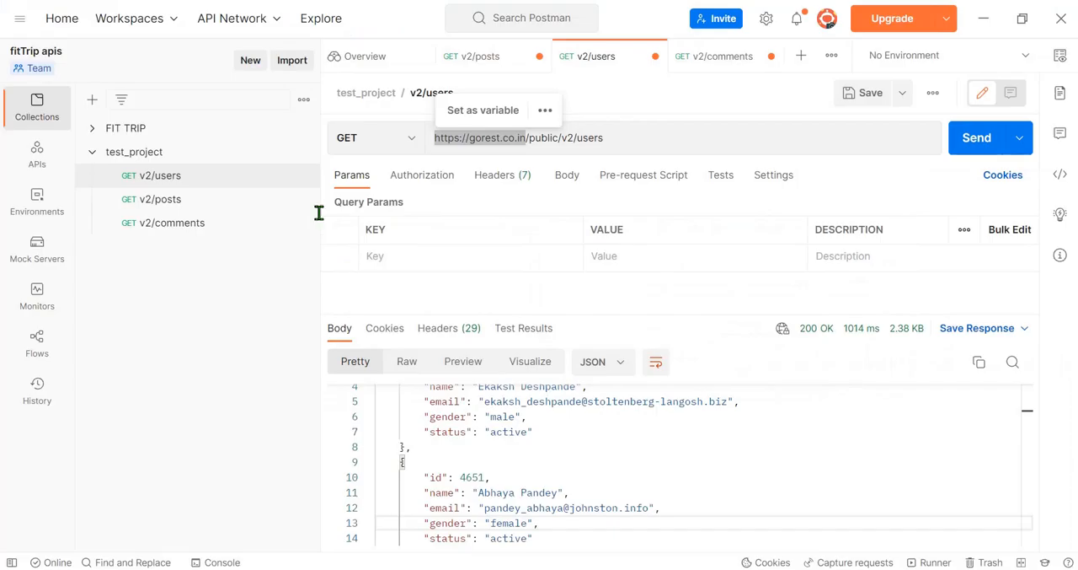
left_click(655, 137)
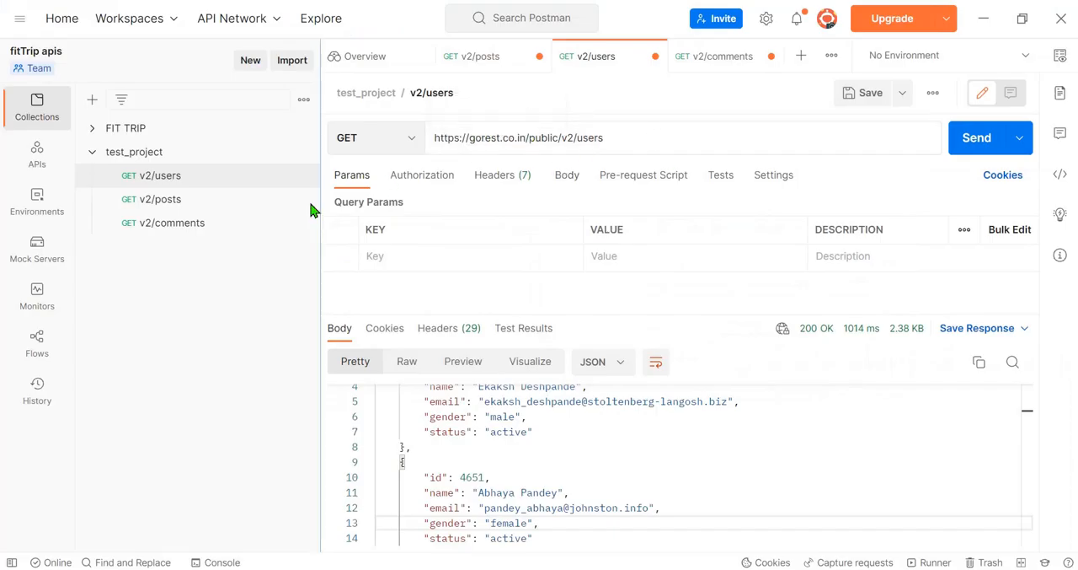
left_click(186, 186)
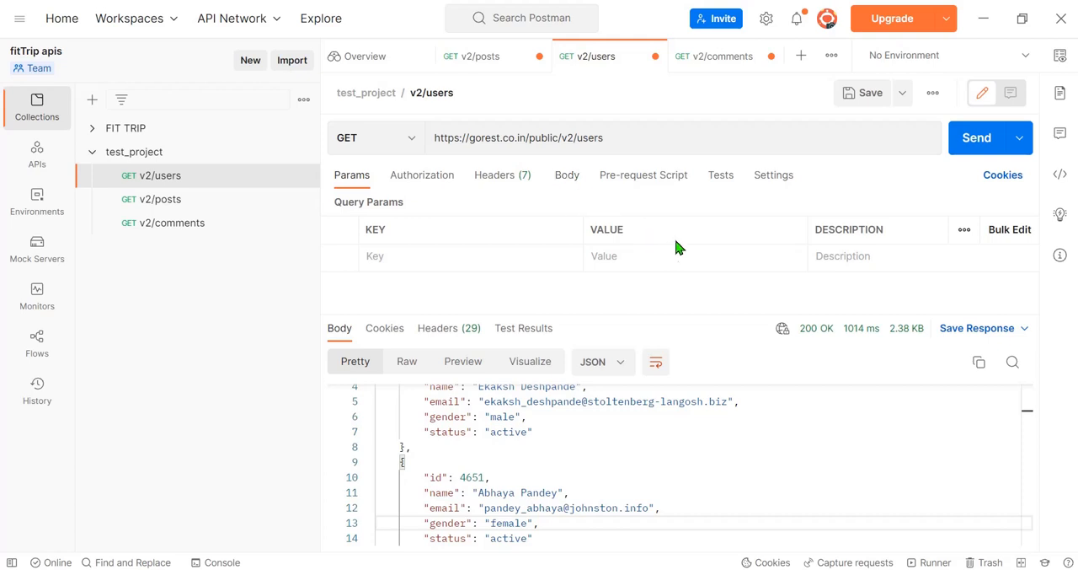
left_click(623, 183)
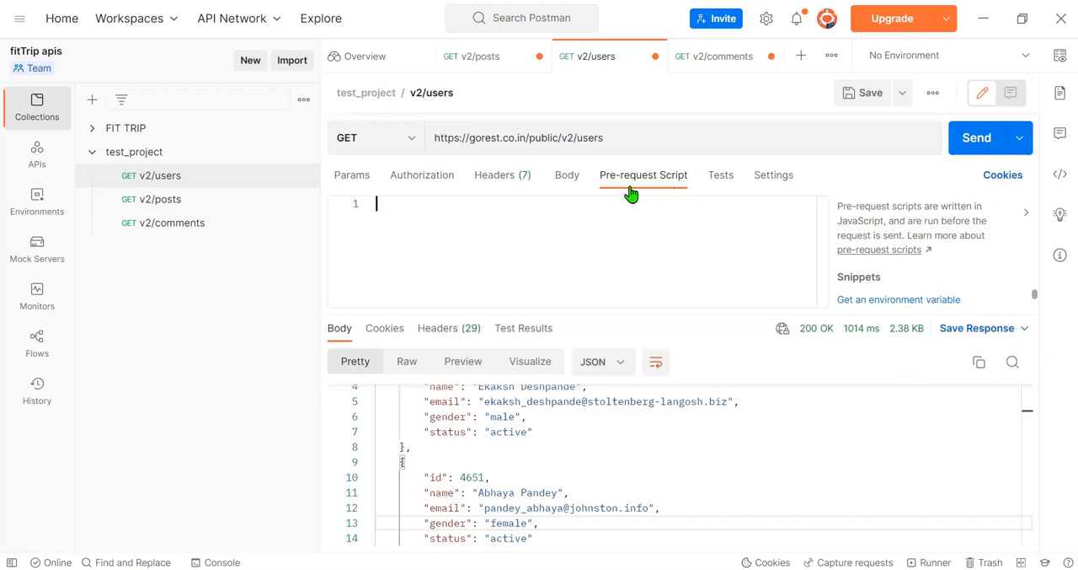
left_click(441, 228)
left_click(346, 185)
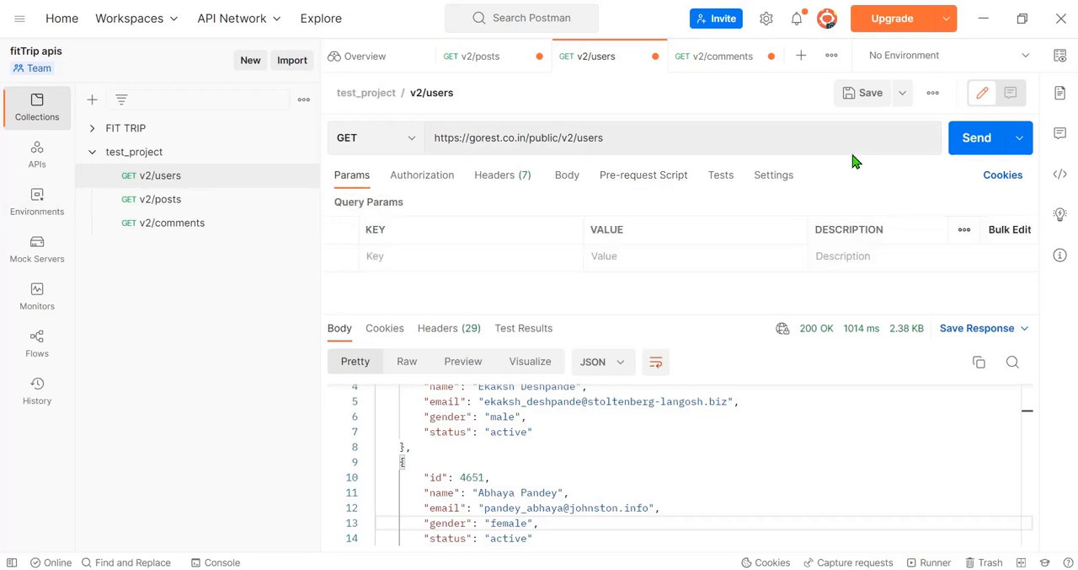
Step: Check which environments can be selected and create a new environment
left_click(1026, 58)
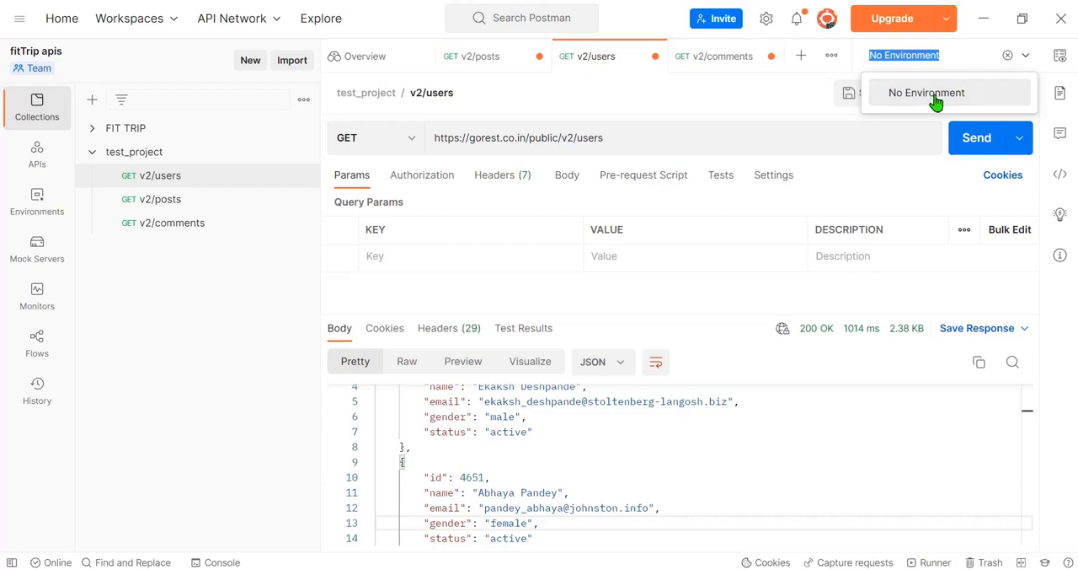
left_click(39, 203)
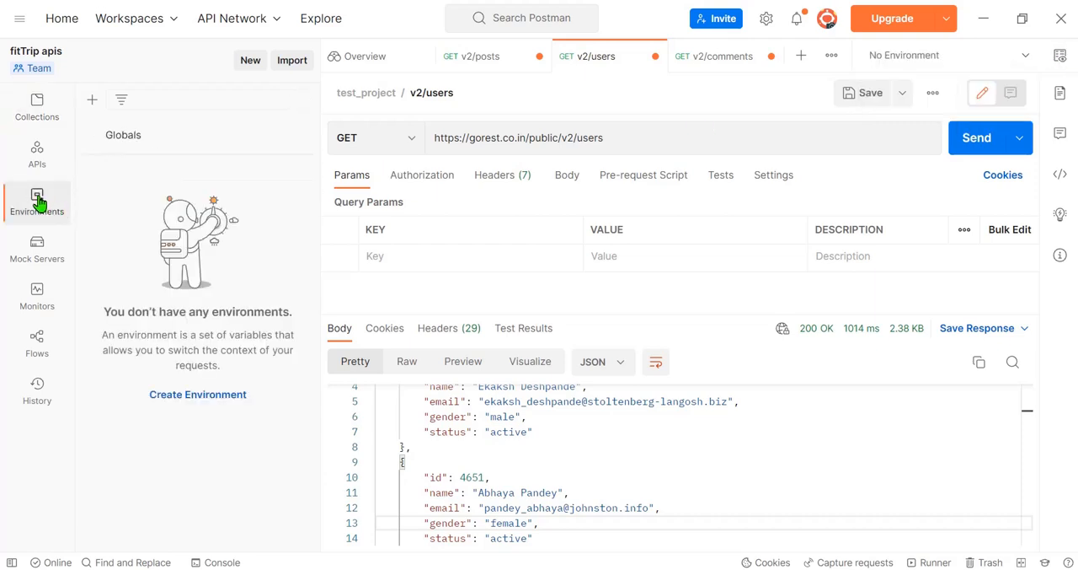
left_click(193, 395)
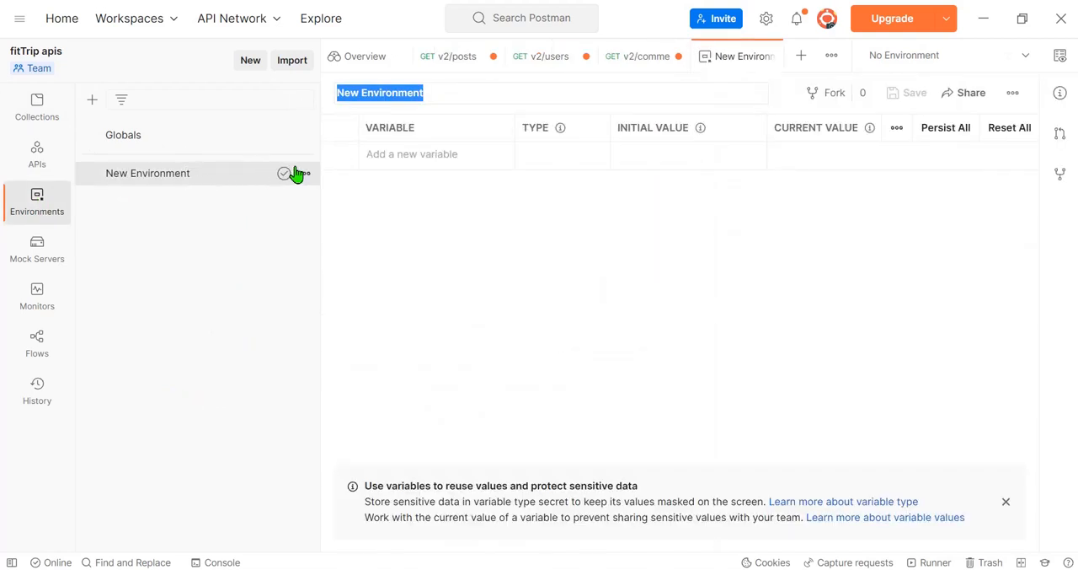
Step: Rename New Environment as test_project
left_click(303, 175)
left_click(211, 263)
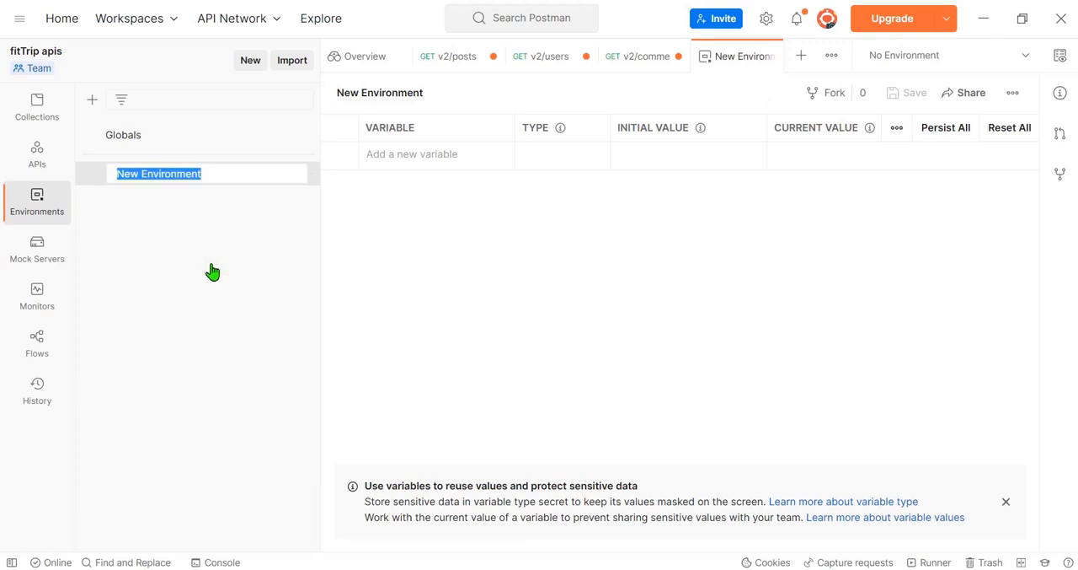
type("test_")
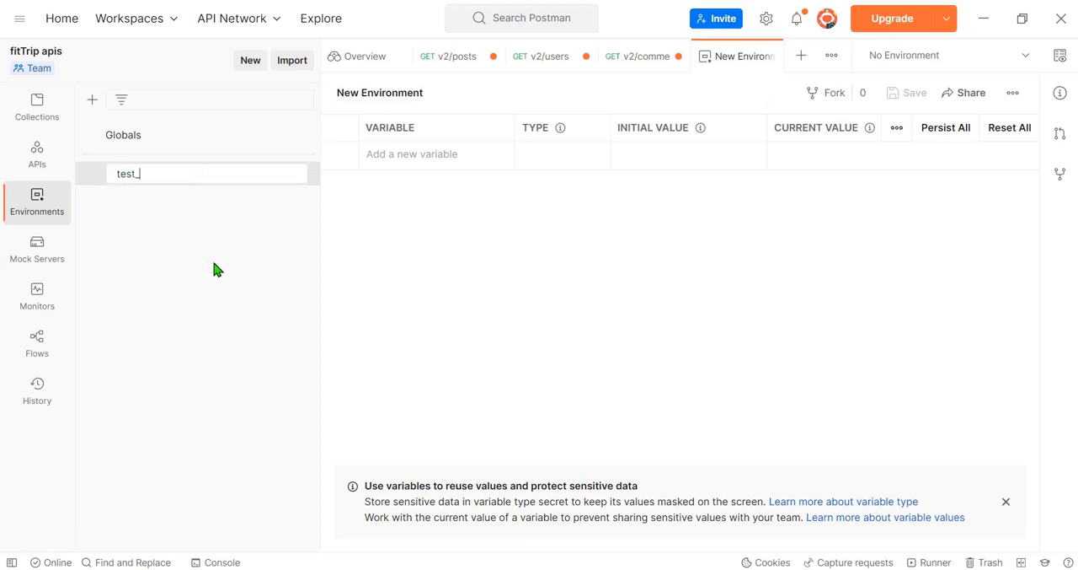
type("project")
key("Return")
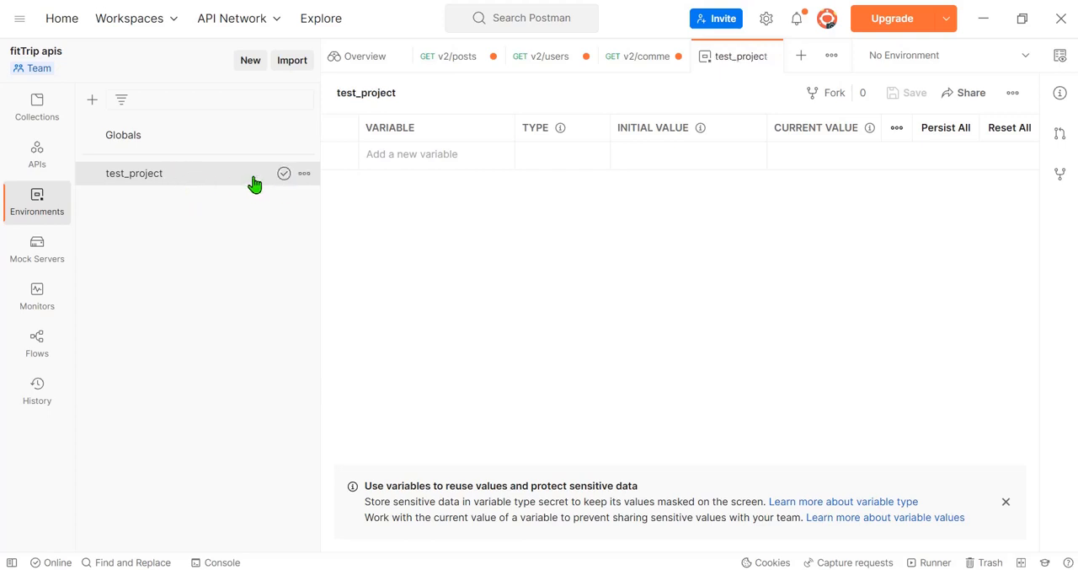
Step: Examine the variable name, initial value and current value fields of the empty test_project environment
left_click(304, 173)
left_click(422, 157)
left_click(421, 155)
left_click(485, 240)
left_click(427, 152)
left_click(472, 247)
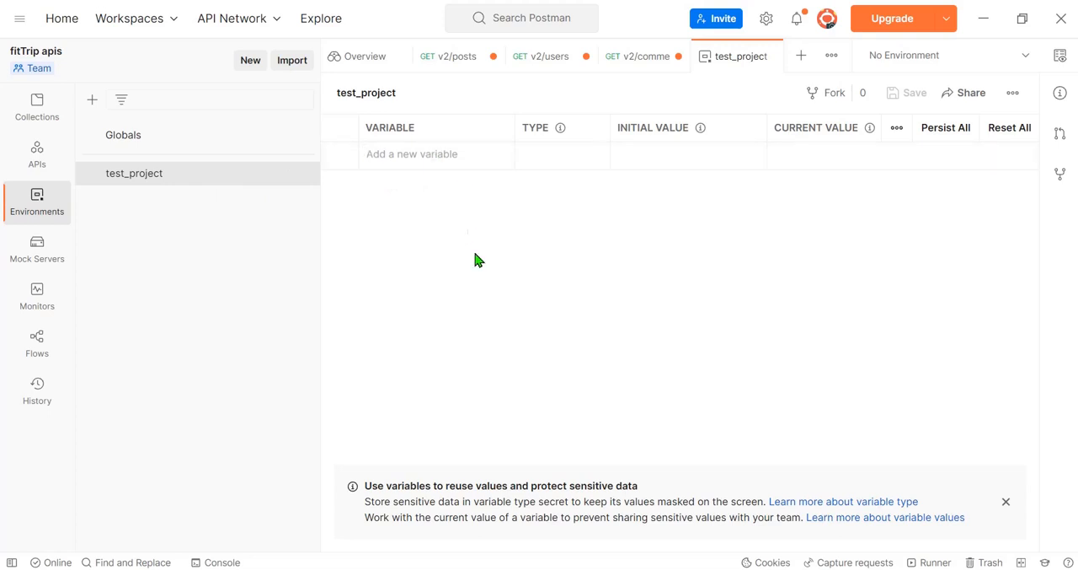
left_click(408, 152)
left_click(661, 154)
left_click(825, 155)
left_click(403, 155)
type("live")
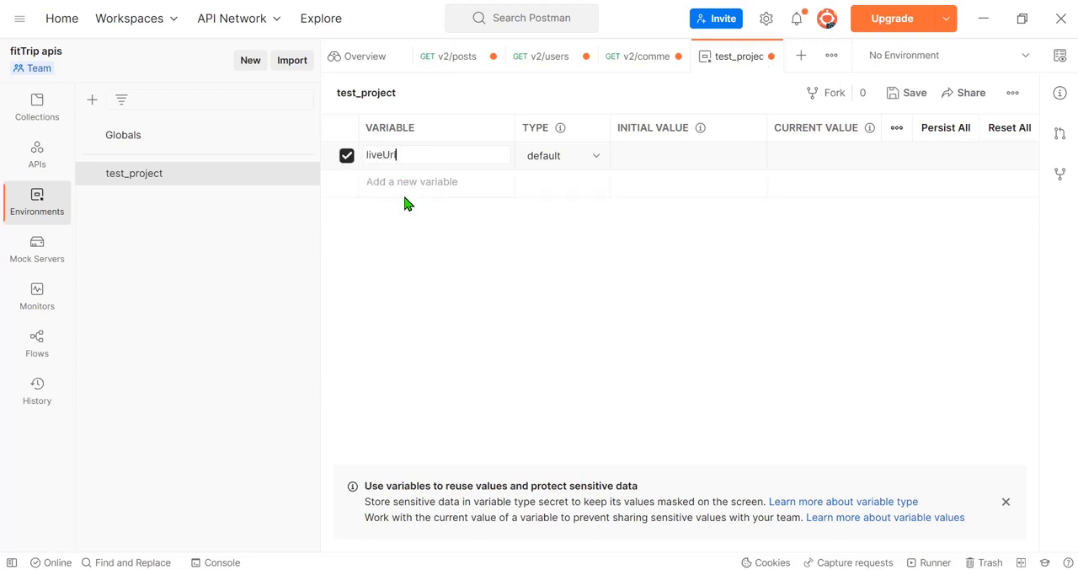
type("Url")
left_click(674, 152)
left_click(138, 568)
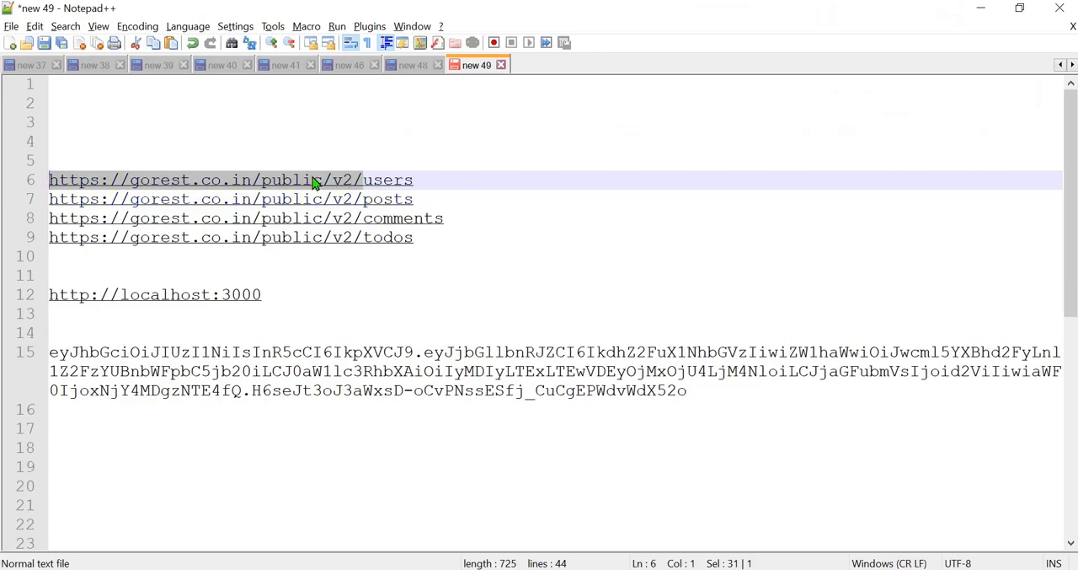
key("alt+Tab")
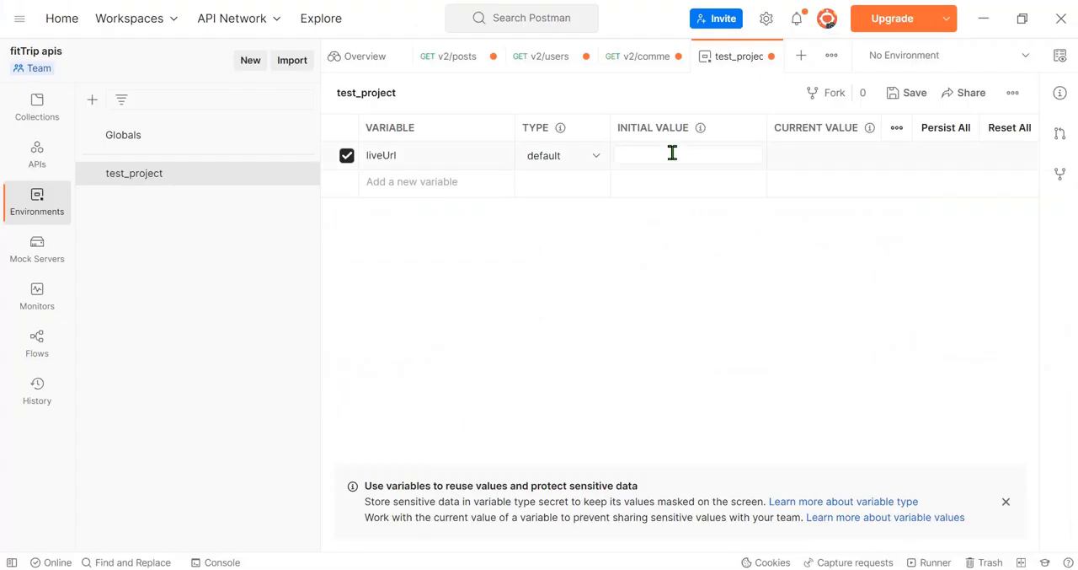
key("ctrl+v")
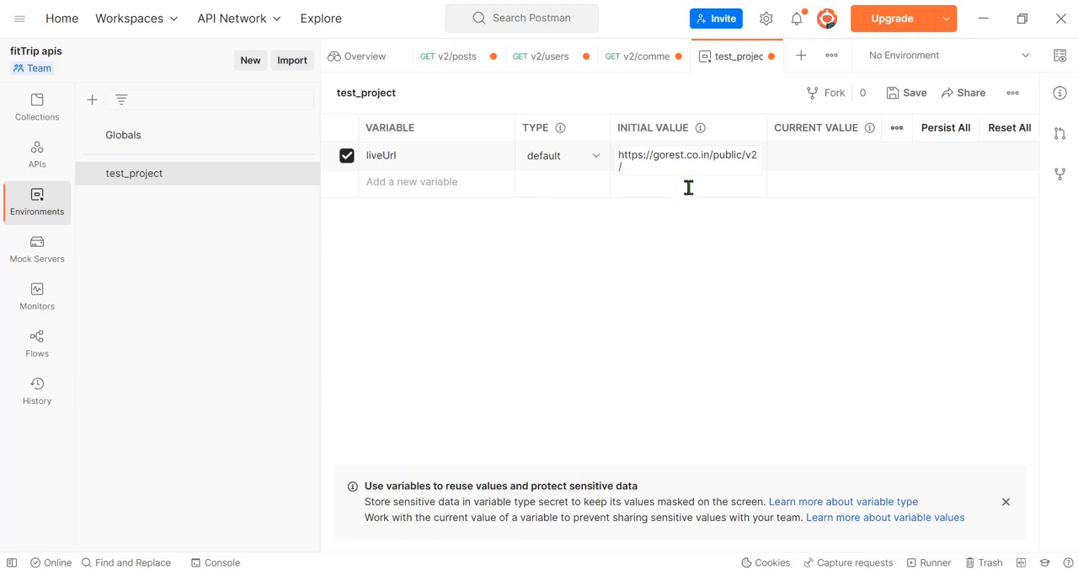
left_click(824, 222)
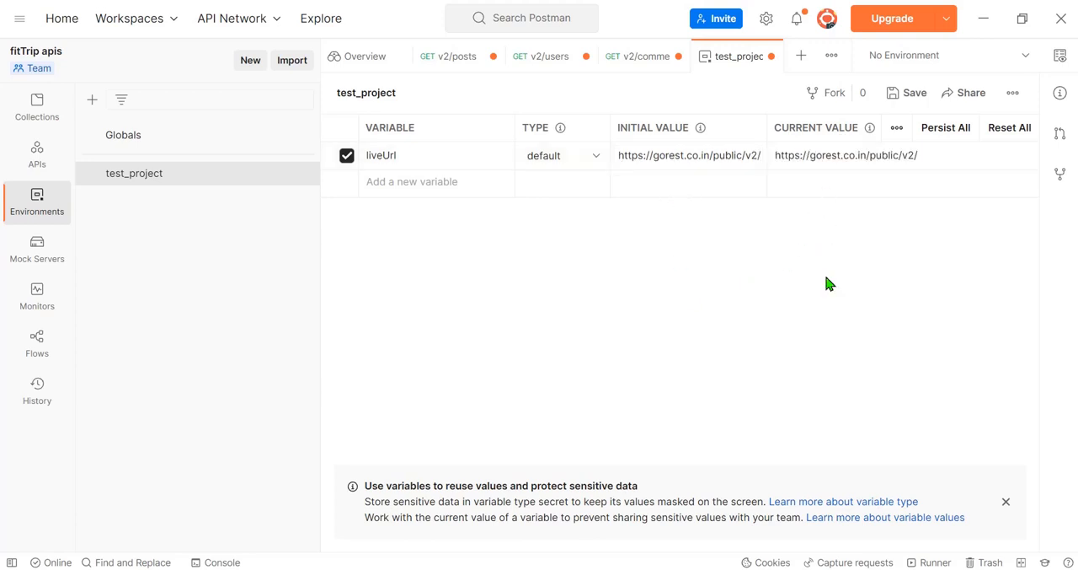
left_click(914, 158)
triple_click(760, 155)
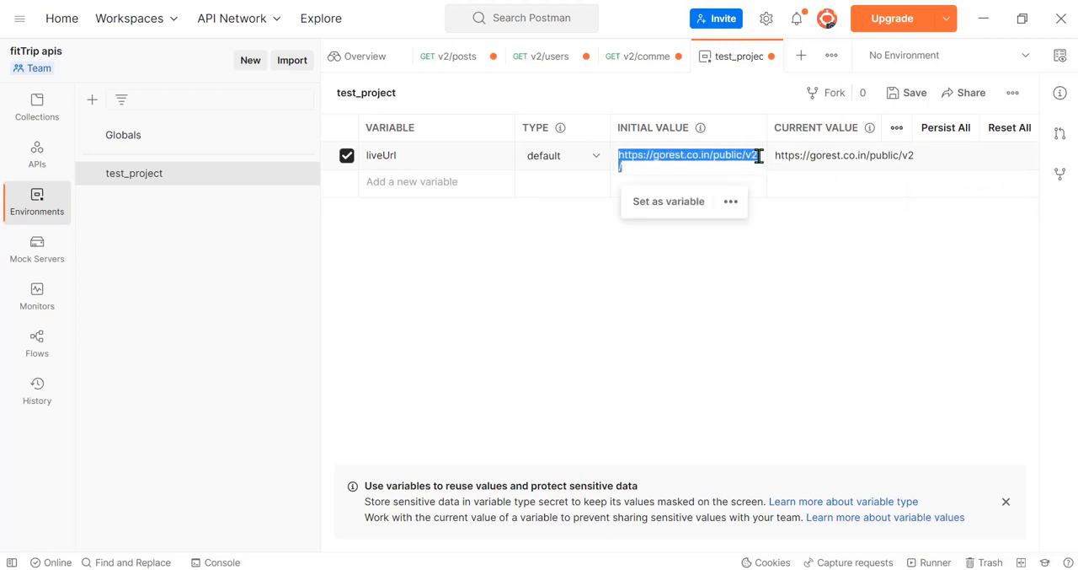
left_click(672, 172)
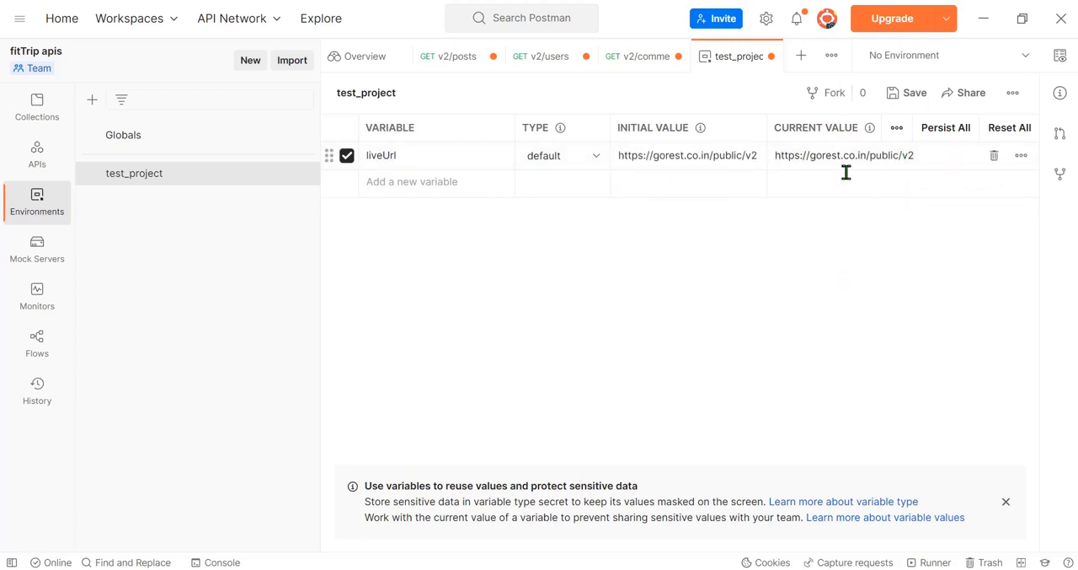
Step: Add a second variable named localUrl to the test_project environment
left_click(401, 182)
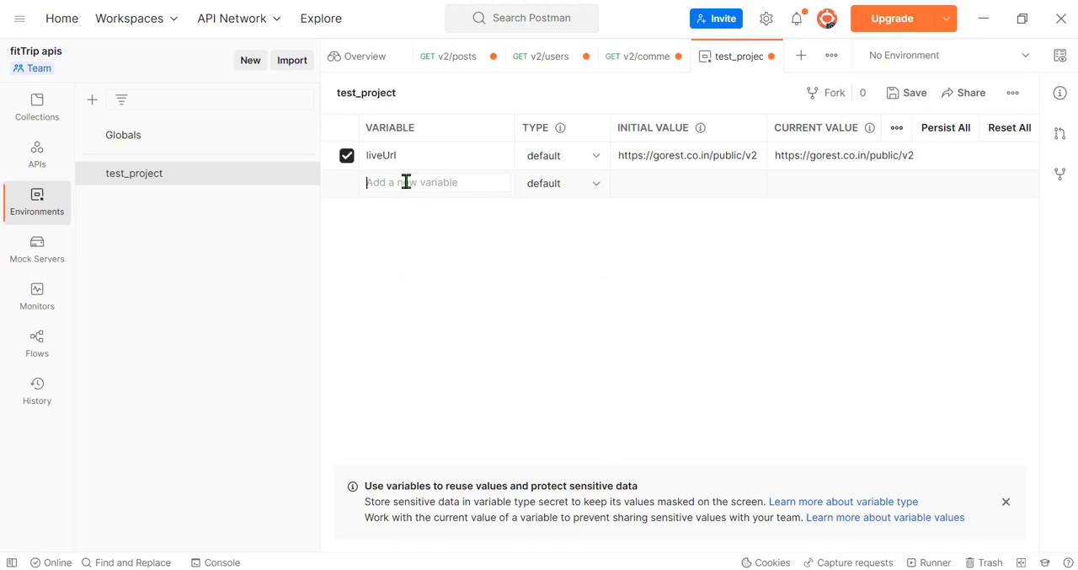
type("localUrl")
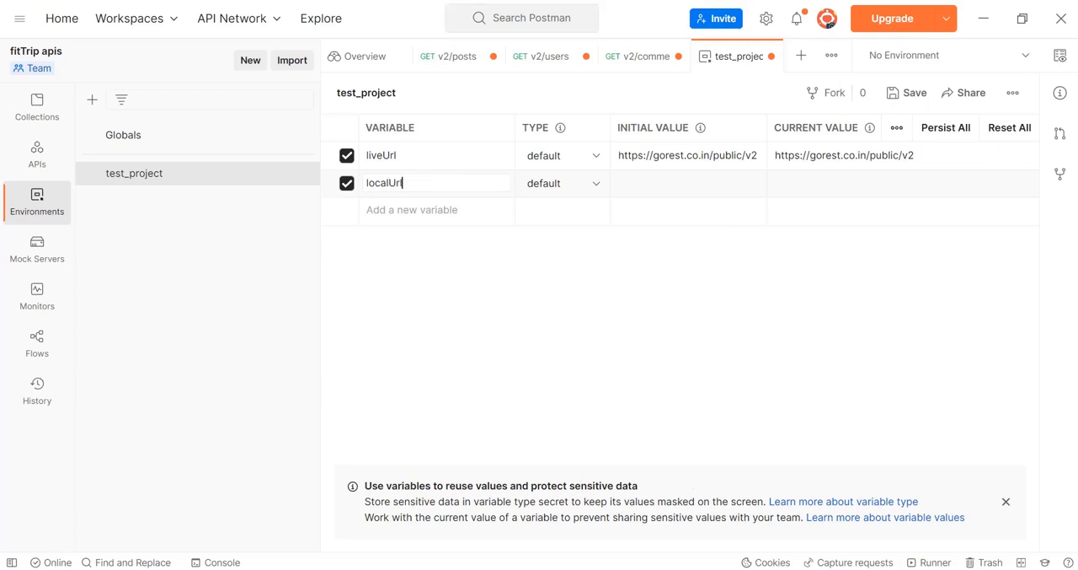
left_click(830, 569)
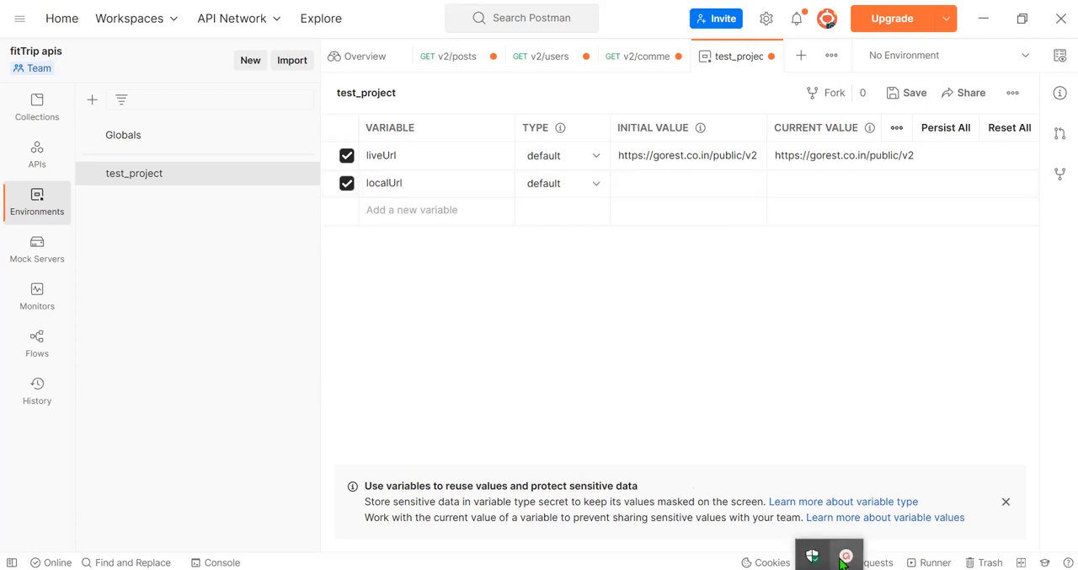
left_click(845, 558)
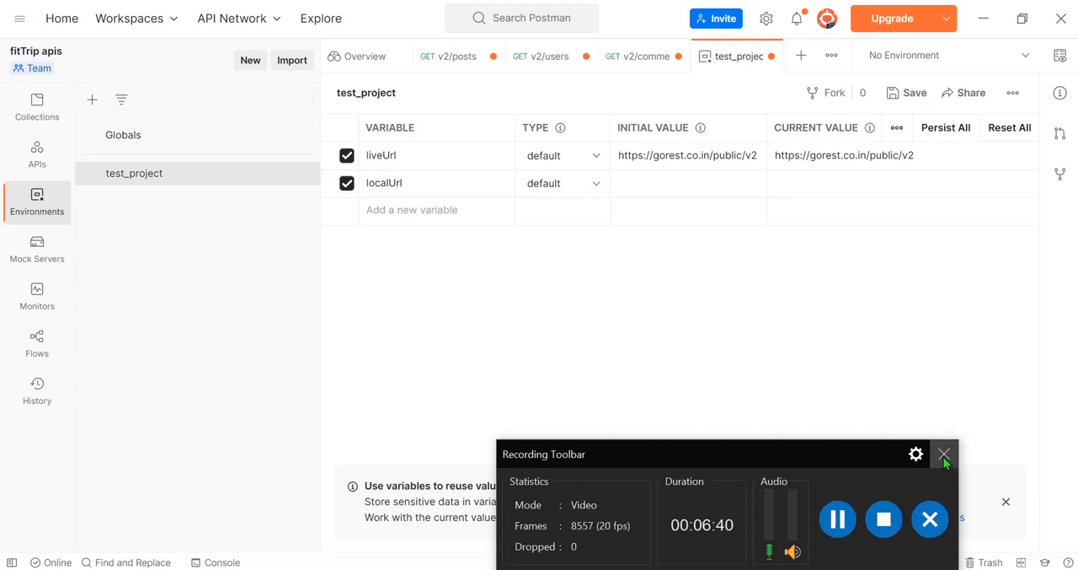
left_click(943, 454)
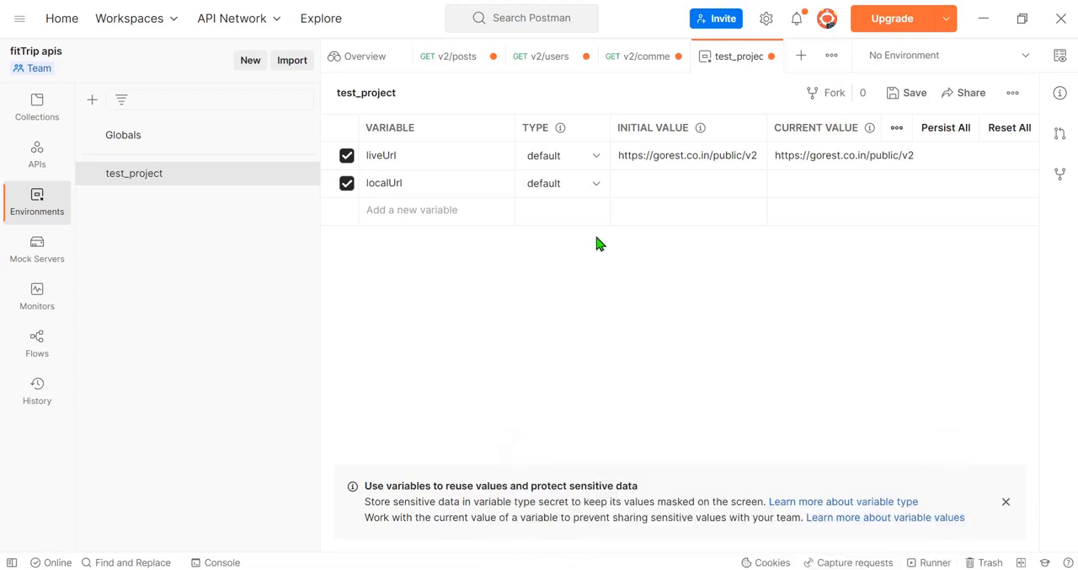
left_click(410, 184)
key("alt+Tab")
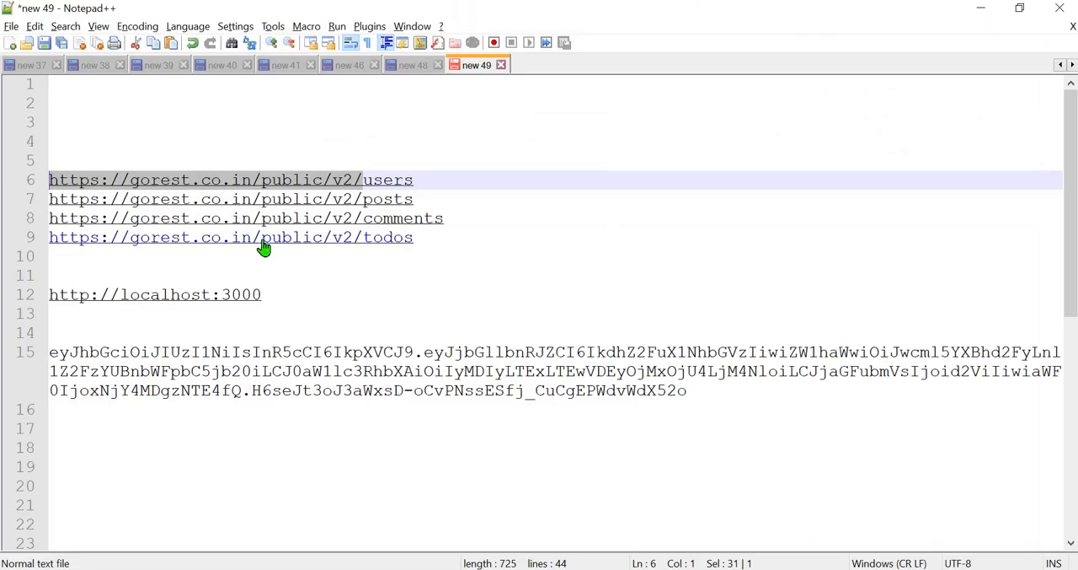
left_click(278, 294)
left_click(183, 271, "shift")
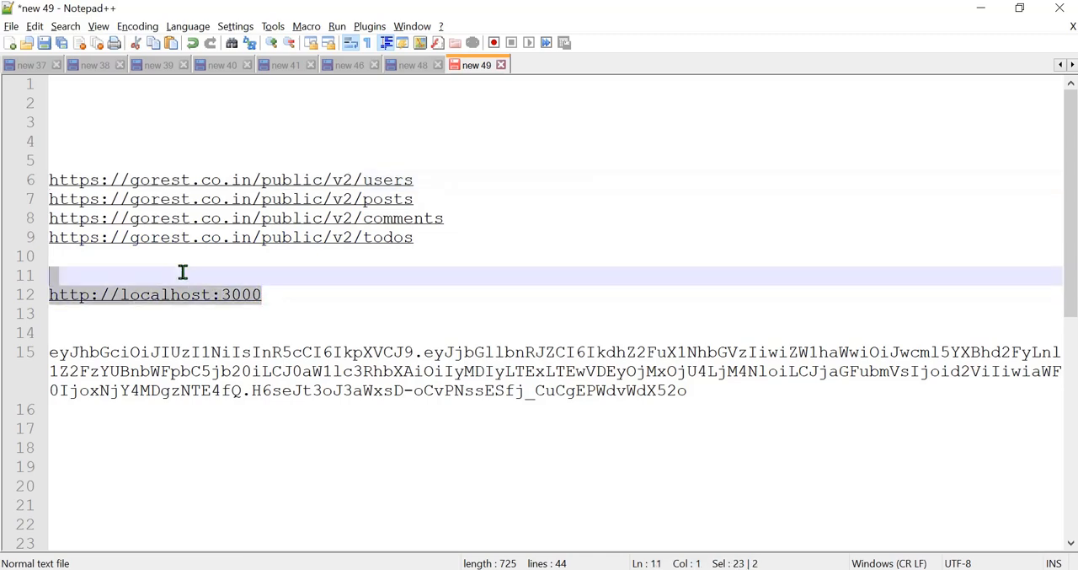
key("alt+Tab")
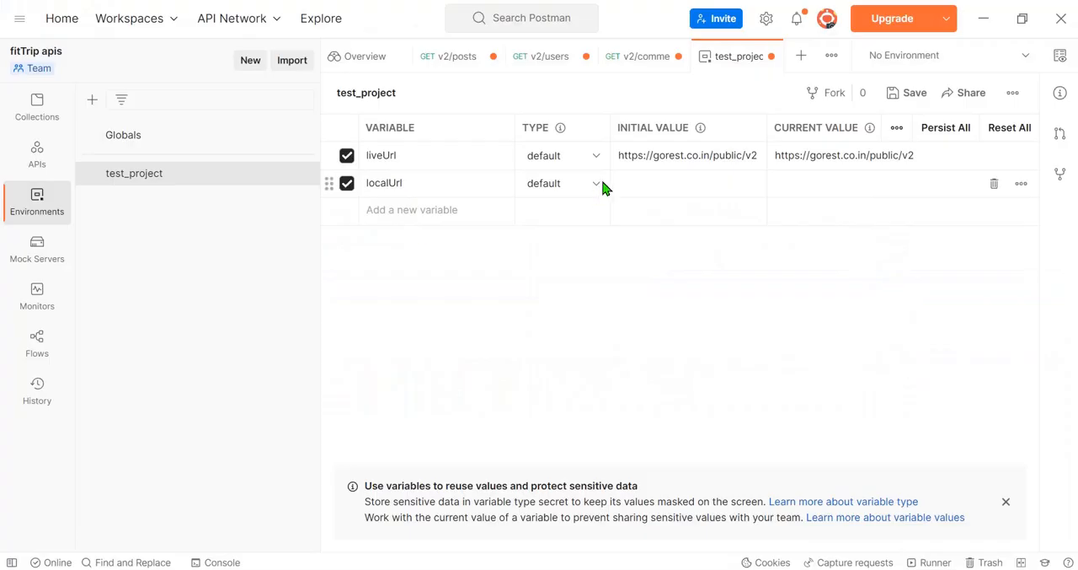
left_click(868, 184)
left_click(862, 322)
mouse_move(666, 187)
key("Left")
key("Left")
key("Left")
left_click(675, 179)
key("Delete")
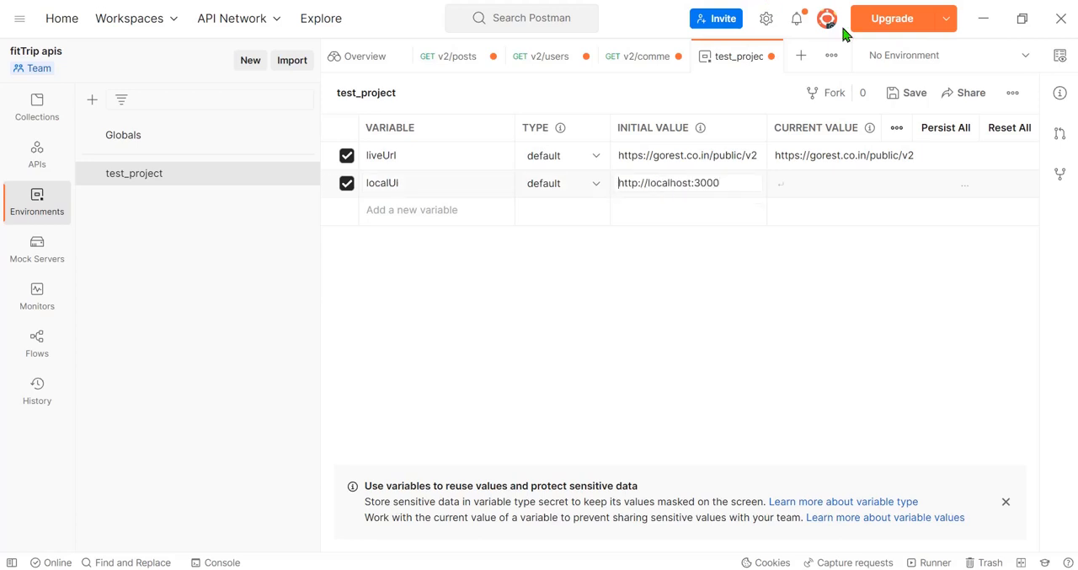
left_click(820, 183)
key("ctrl+a")
left_click(825, 179)
key("Delete")
left_click(416, 182)
Step: Add a token variable and paste the access token copied from Notepad++ as its initial value
left_click(420, 211)
type("t")
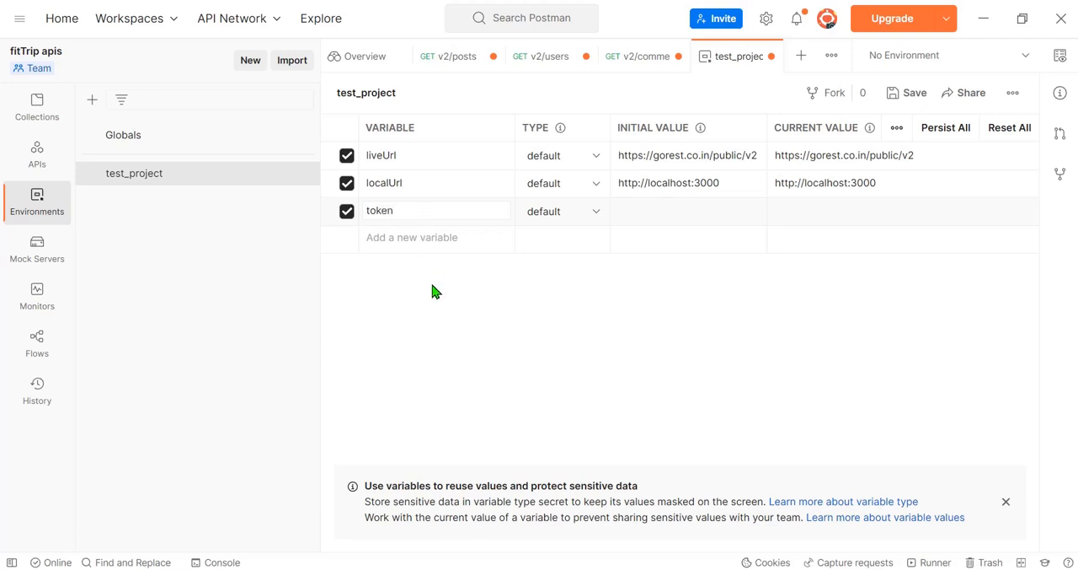
left_click(524, 318)
key("alt+Tab")
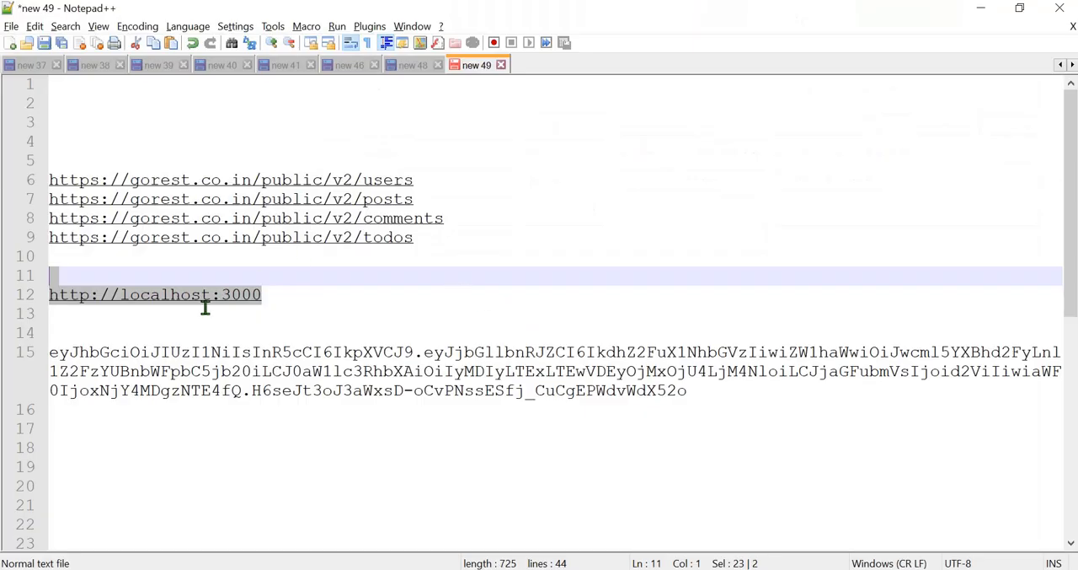
left_click(140, 337)
left_click(738, 403, "shift")
key("ctrl+c")
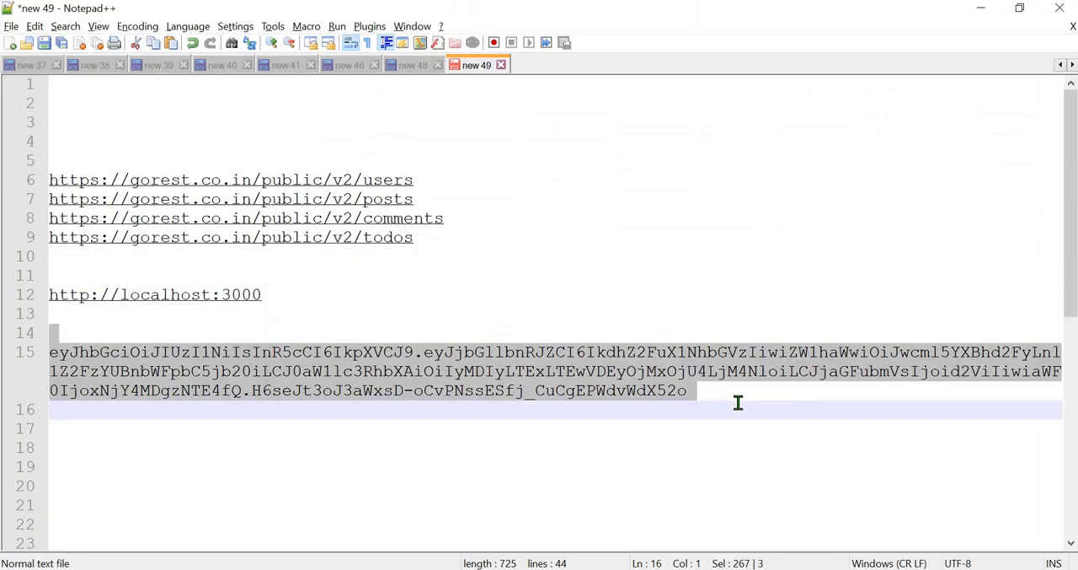
key("alt+Tab")
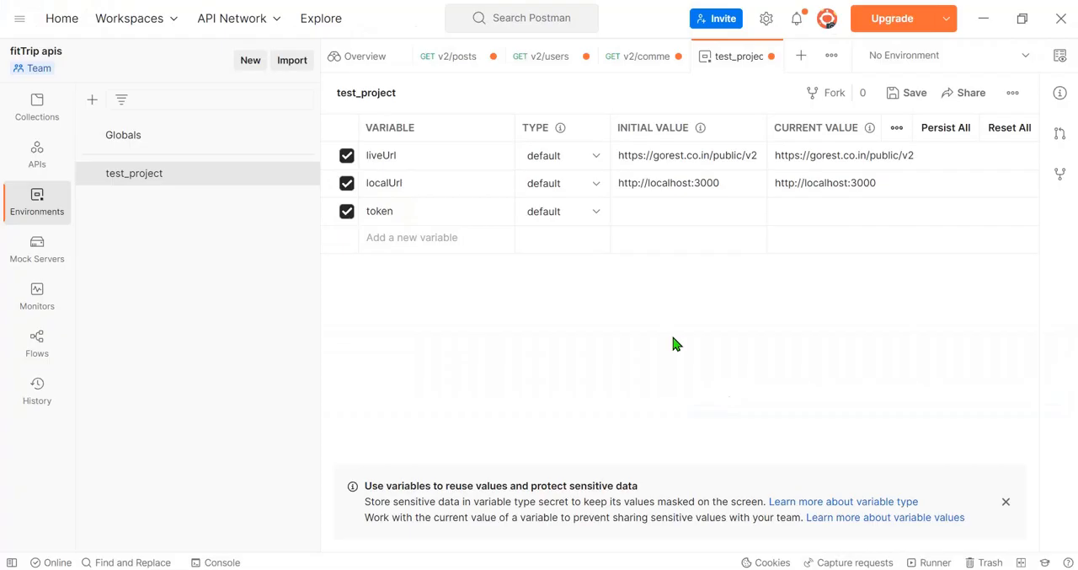
left_click(645, 207)
key("ctrl+v")
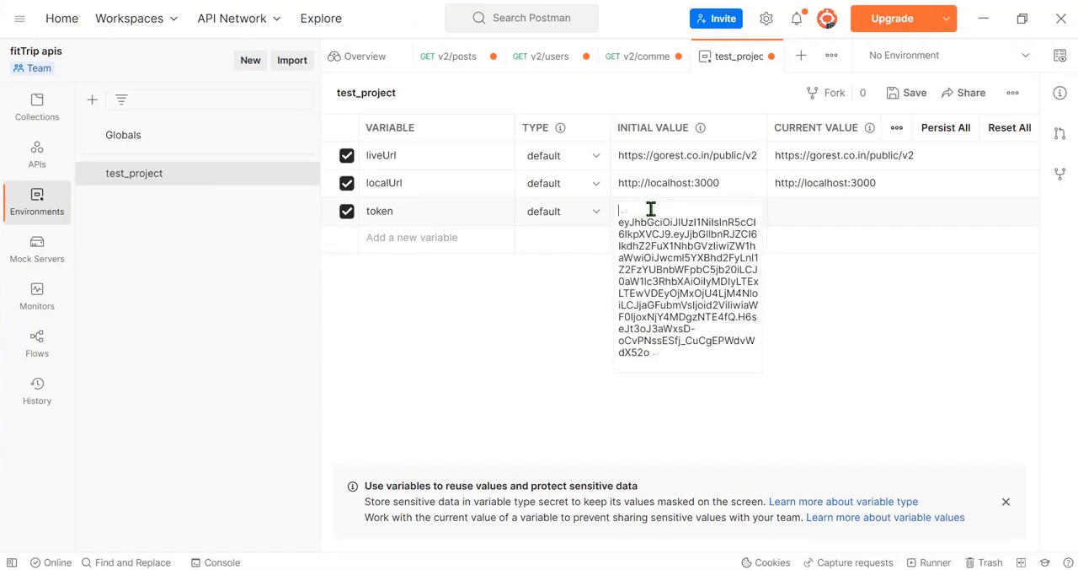
Step: Clean up the pasted access token in the token variable's initial and current values and save the environment
key("ctrl+a")
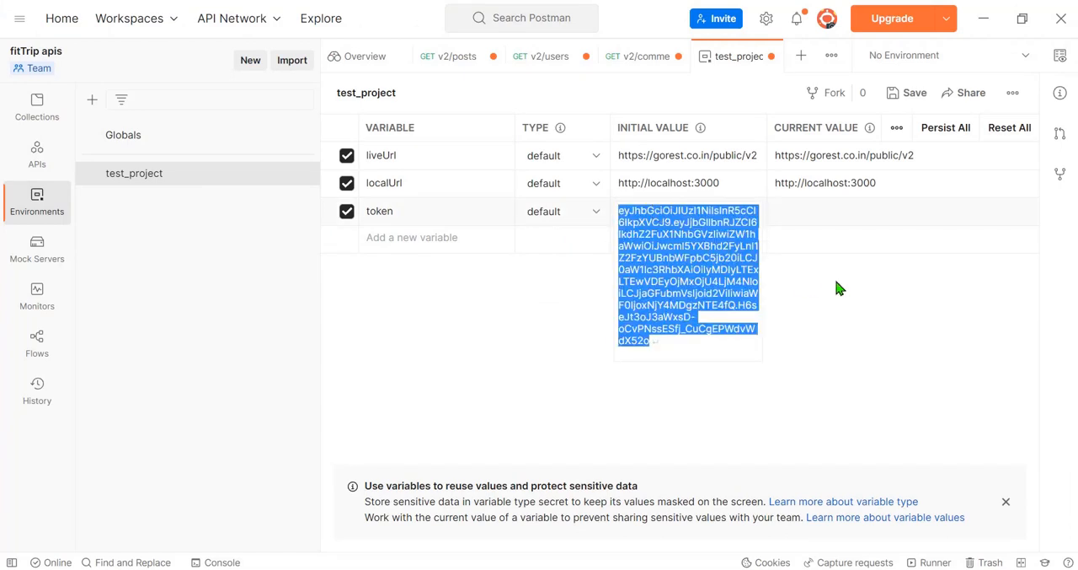
left_click(861, 228)
left_click(864, 207)
key("ctrl+a")
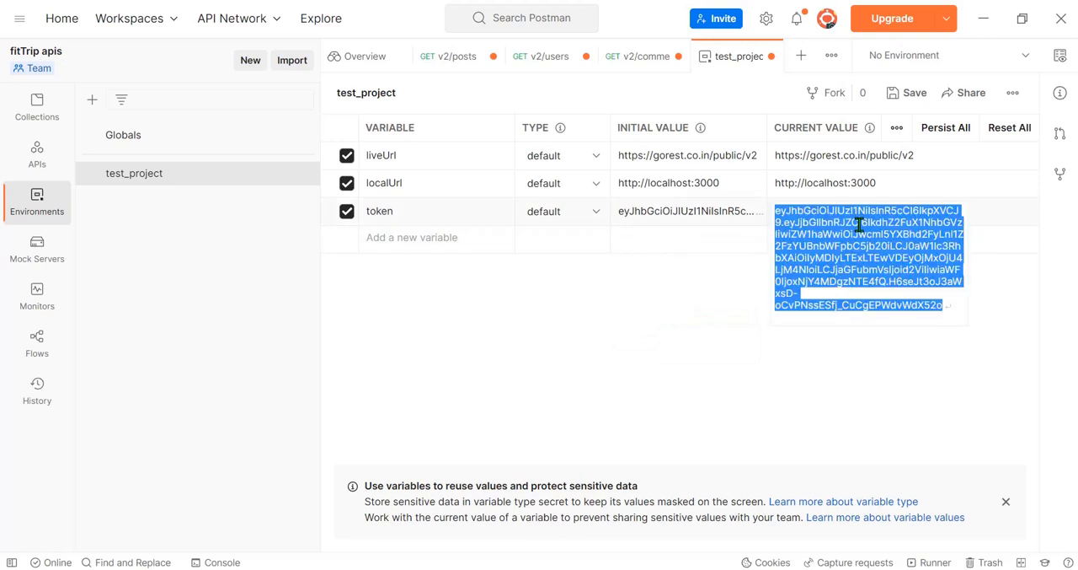
key("ctrl+v")
left_click(756, 420)
left_click(907, 93)
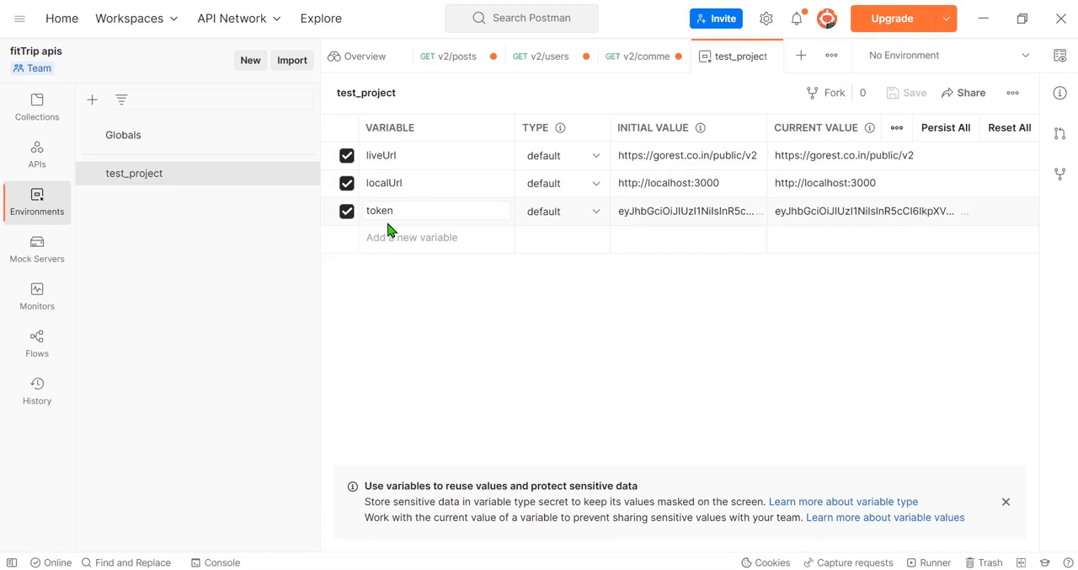
Step: Return to the collections, look through the test_project requests and open v2/users
left_click(37, 109)
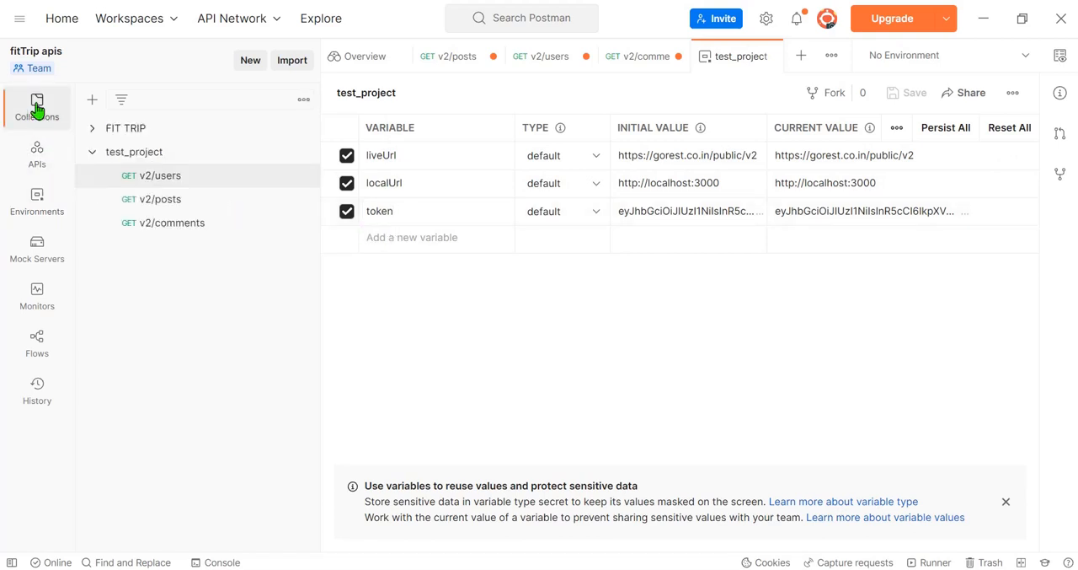
double_click(37, 109)
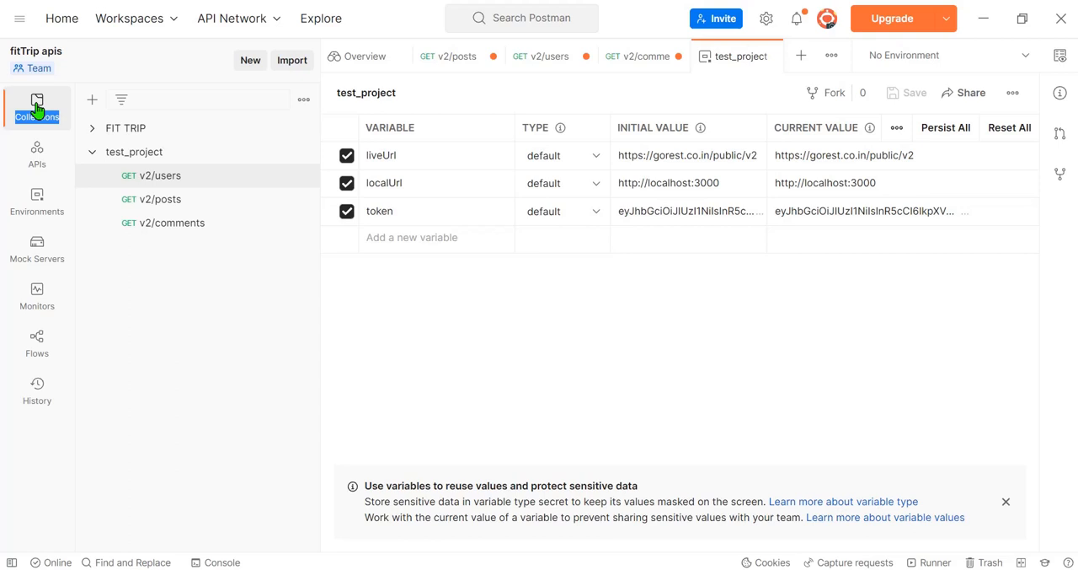
left_click(151, 181)
left_click(169, 201)
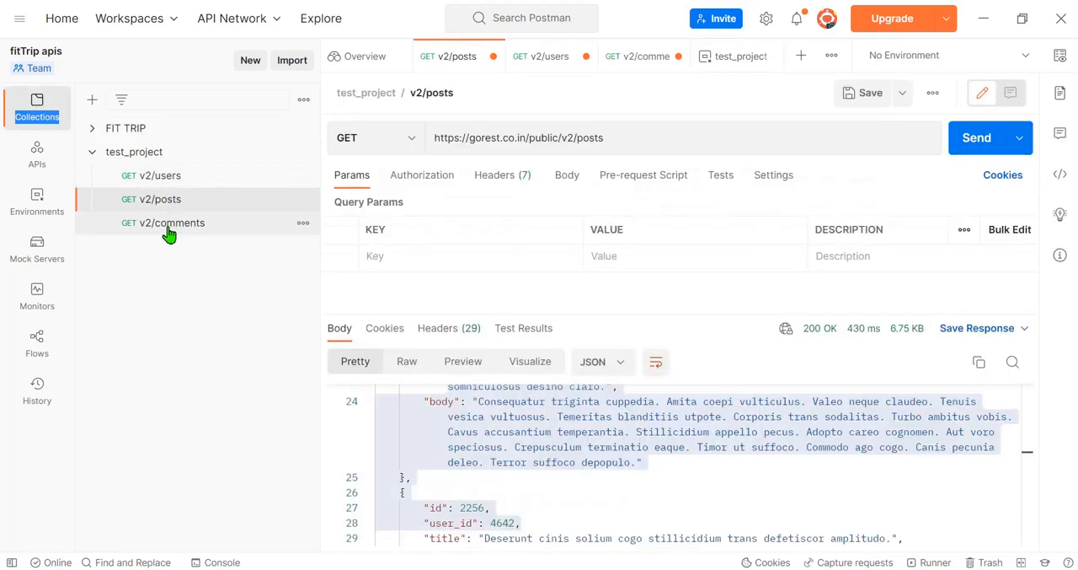
left_click(169, 222)
left_click(168, 177)
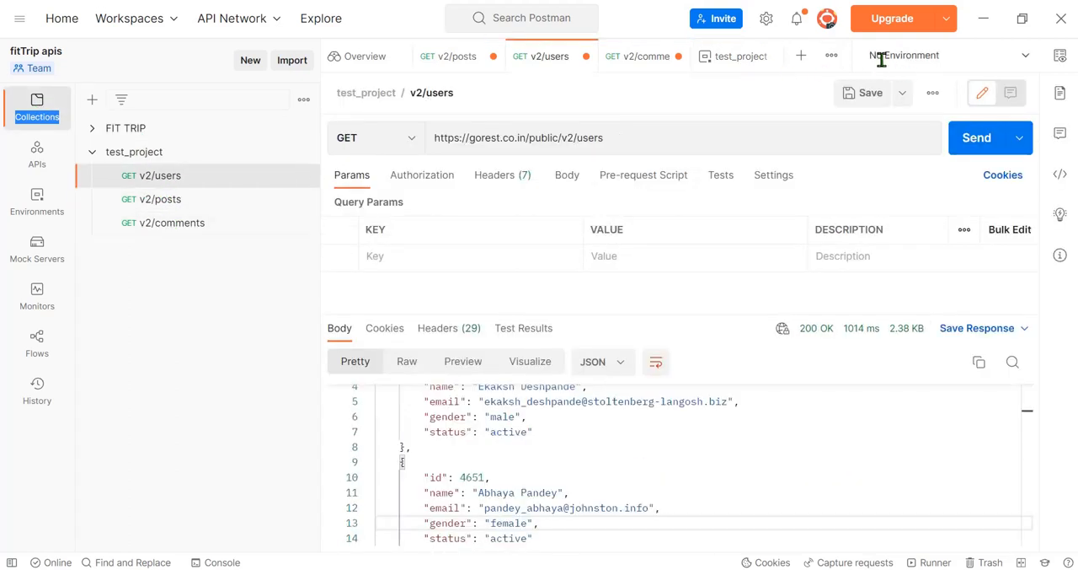
Step: Select test_project as the active environment for the v2/users request
left_click(1025, 58)
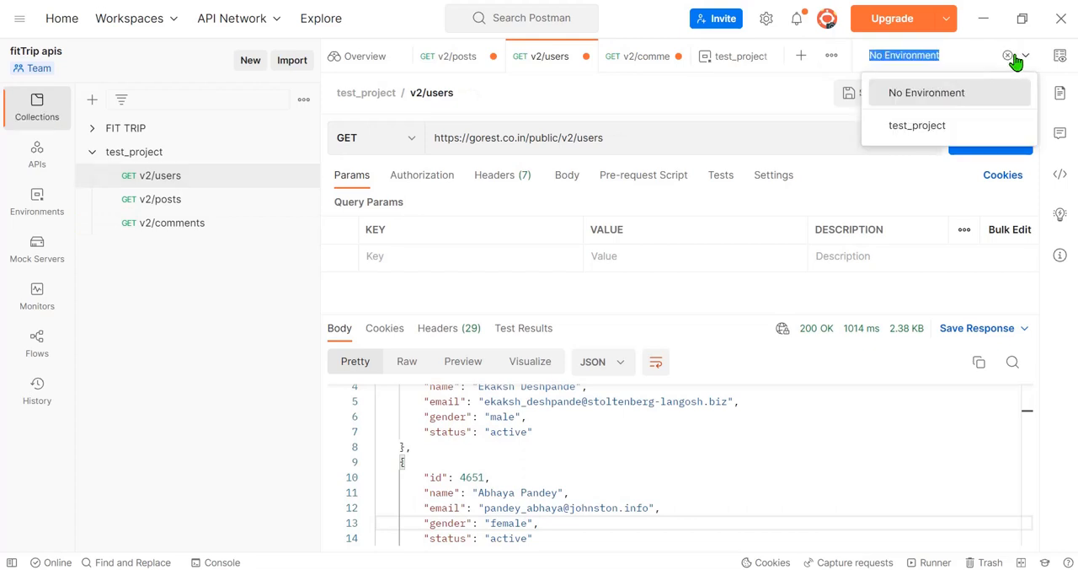
left_click(912, 137)
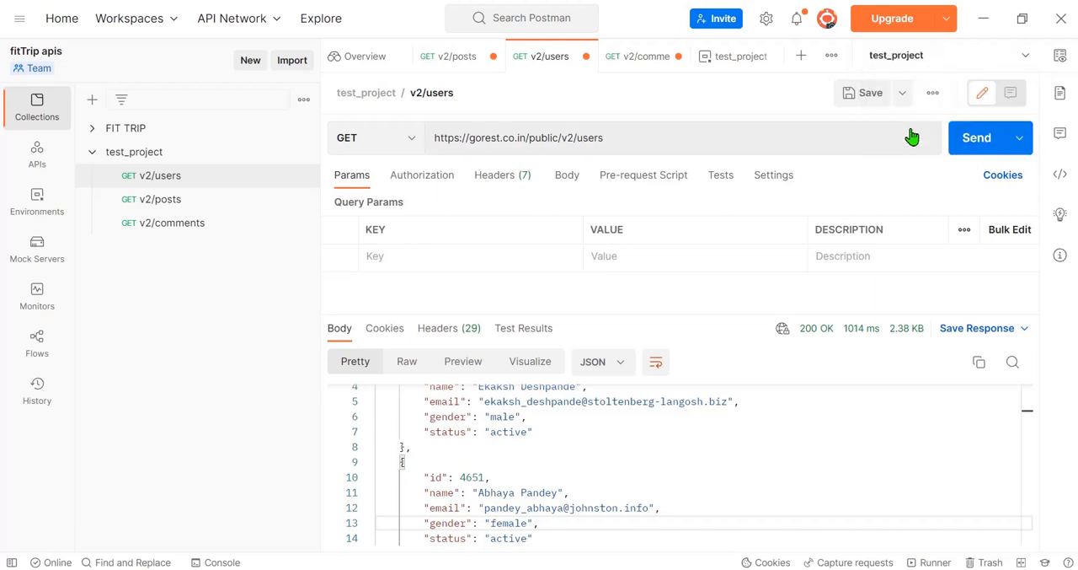
left_click(930, 55)
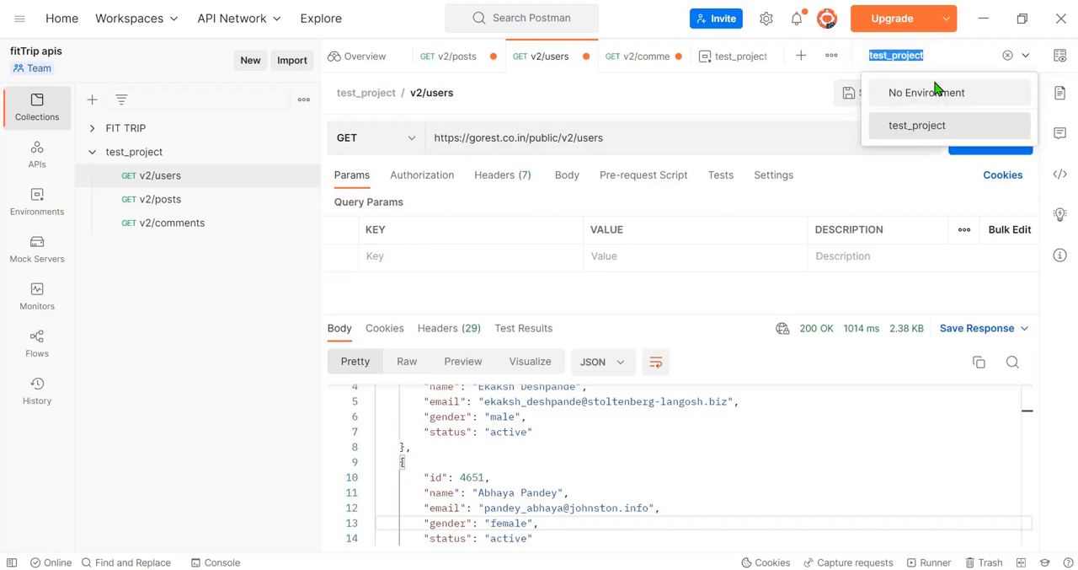
left_click(911, 136)
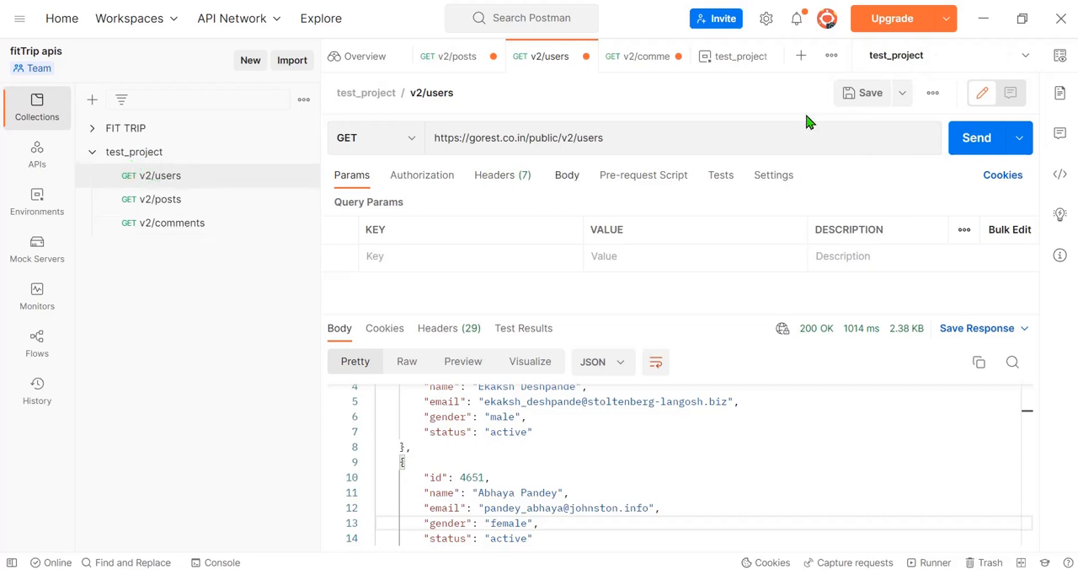
left_click(952, 61)
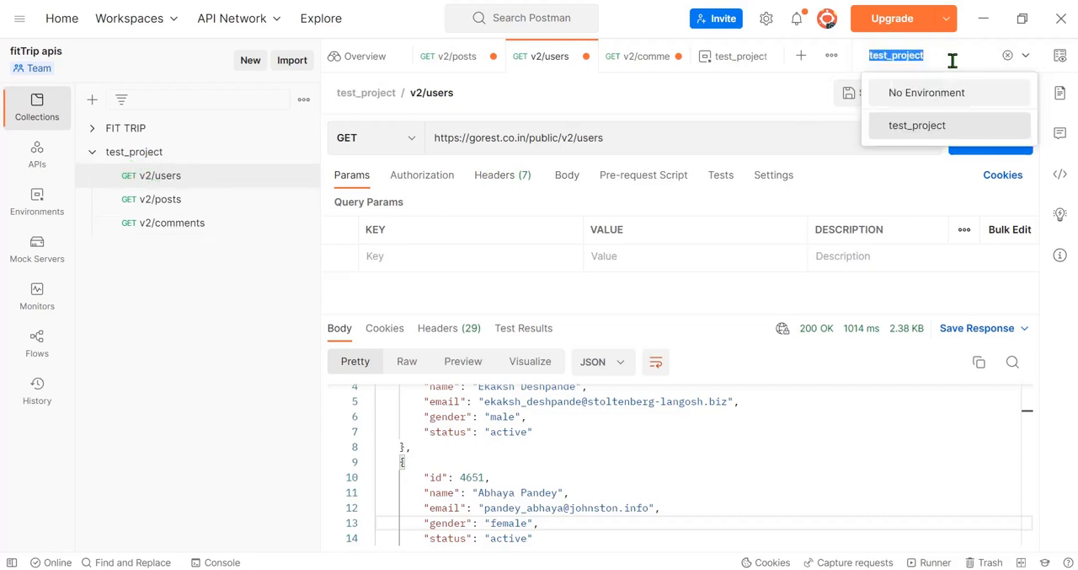
left_click(918, 131)
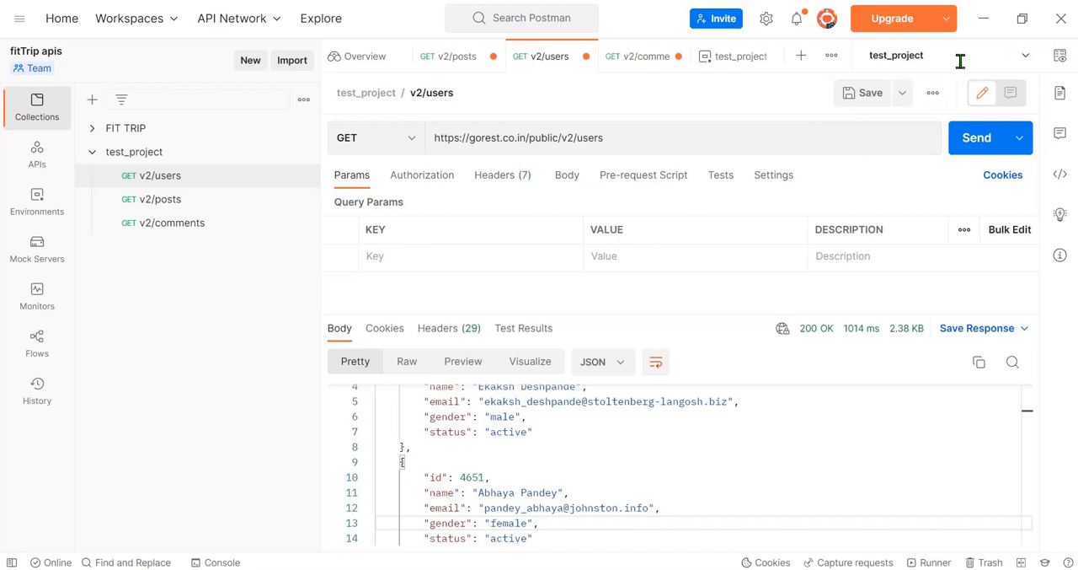
Step: Review the variables of the active test_project environment in the environment quick look
left_click(958, 60)
left_click(1060, 55)
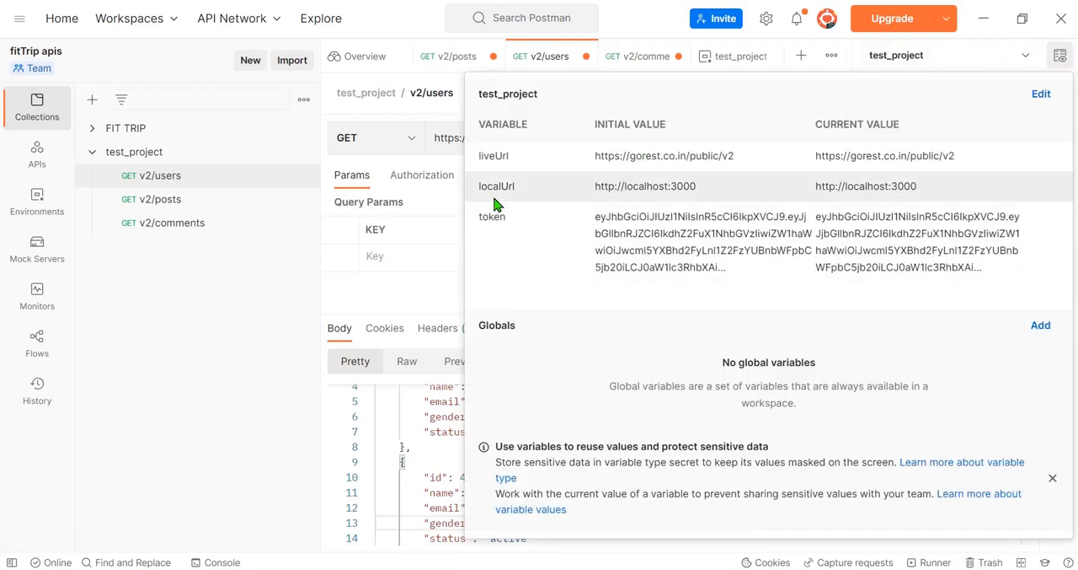
left_click(1061, 56)
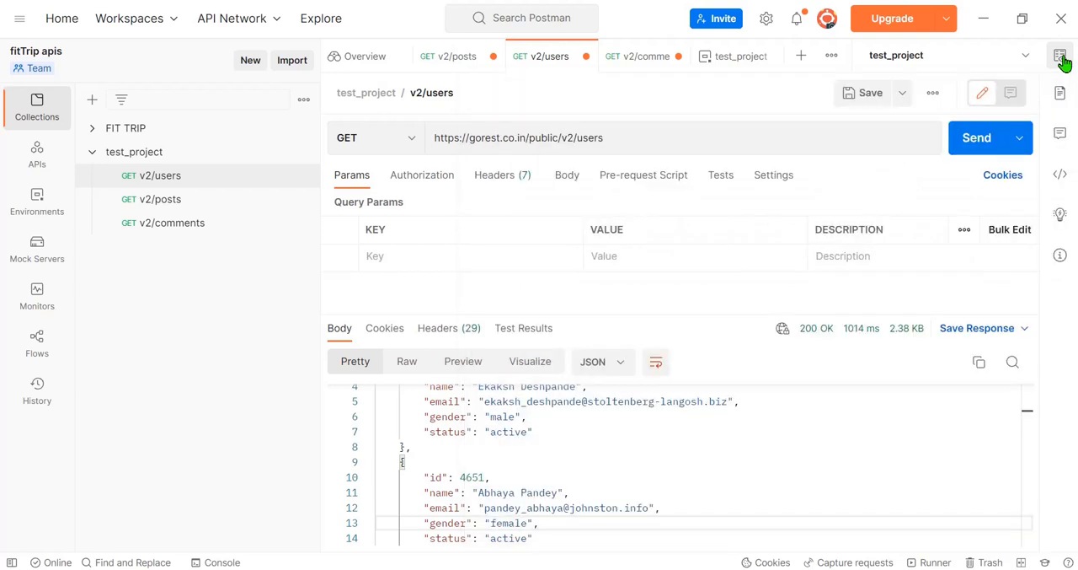
left_click(1061, 55)
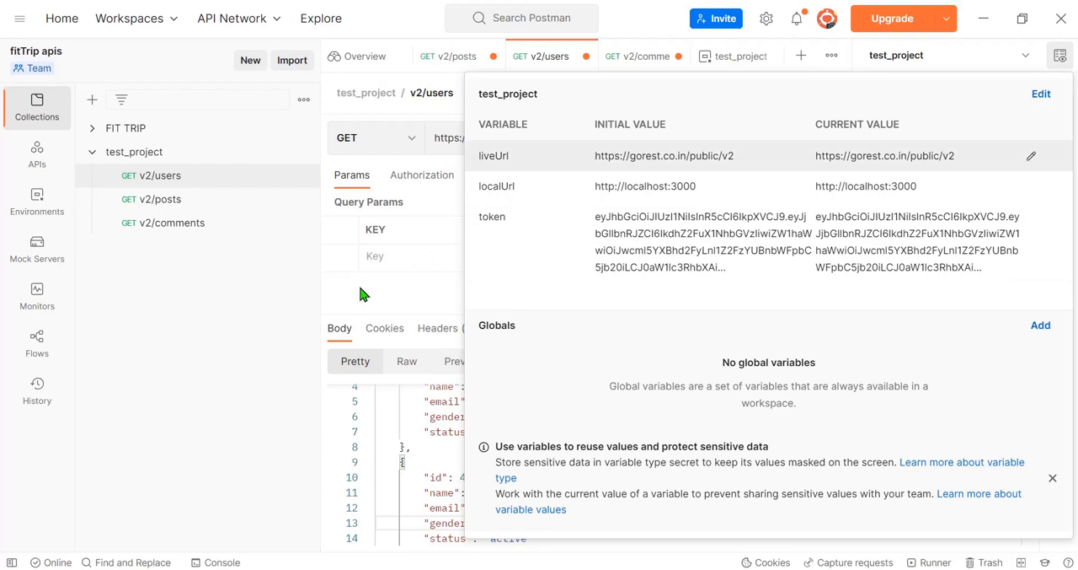
left_click(413, 300)
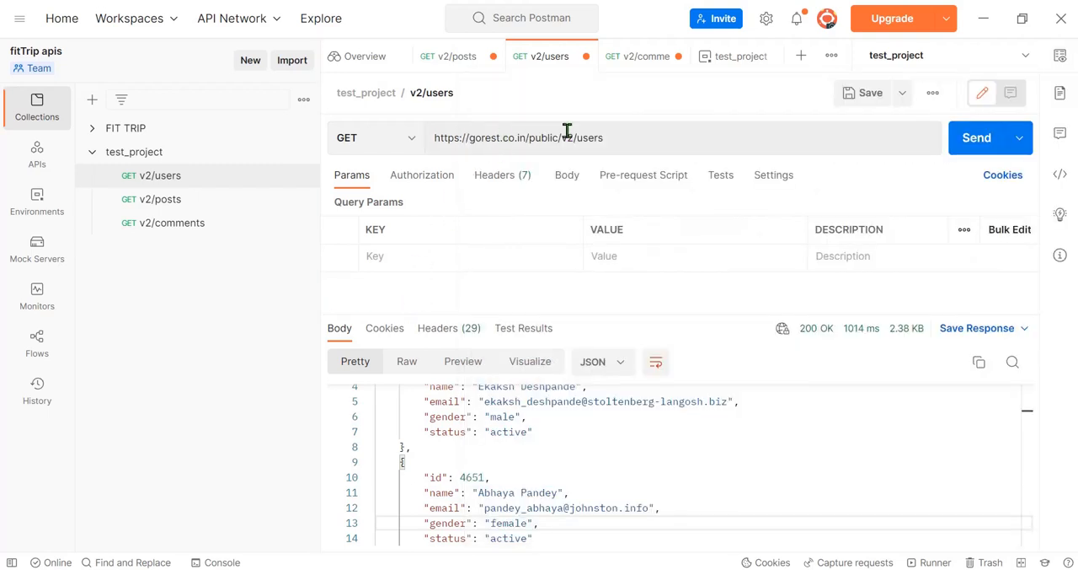
Step: Compare the base part of the v2/users request URL with the liveUrl value in the environment quick look
left_click(639, 135)
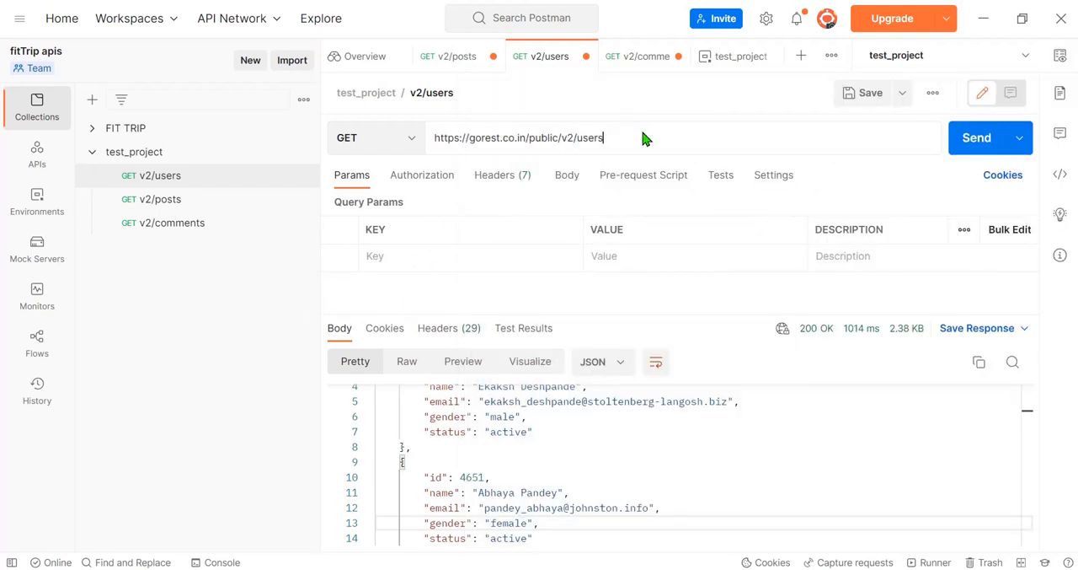
key("Left")
key("Left")
key("Left")
key("Left")
key("Left")
key("Left")
key("Left")
left_click(1060, 56)
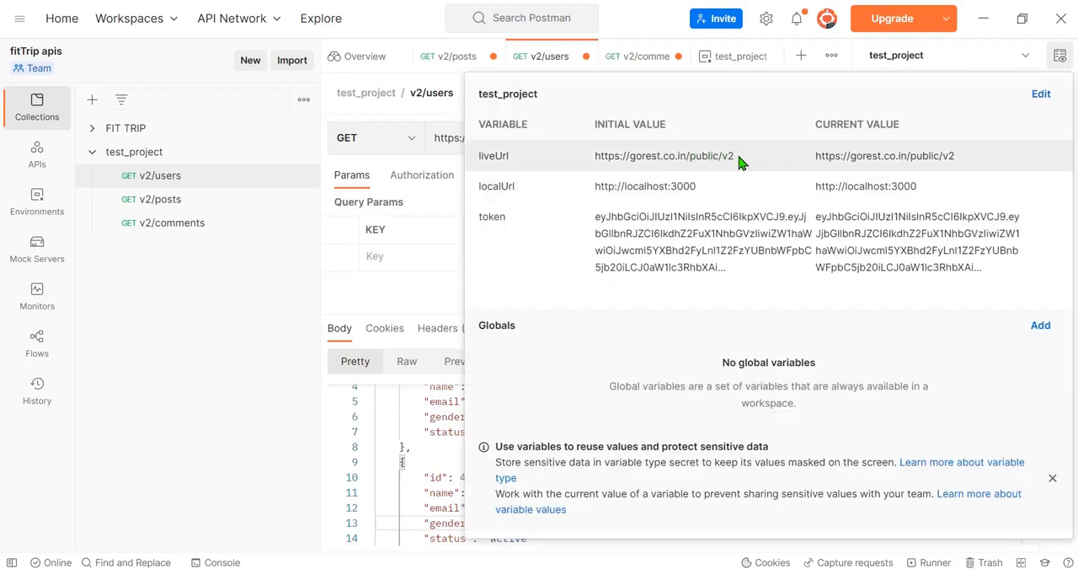
left_click_drag(733, 160, 590, 163)
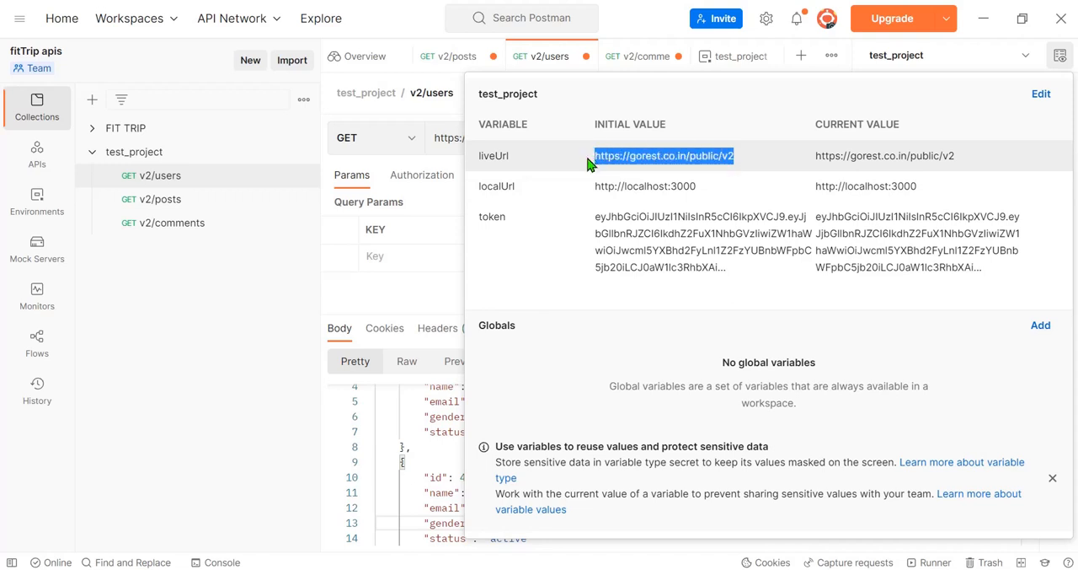
left_click(396, 353)
Step: Replace the base address in the v2/users request URL with the environment variable so it reads {{liveUrl}}/users
left_click(578, 137)
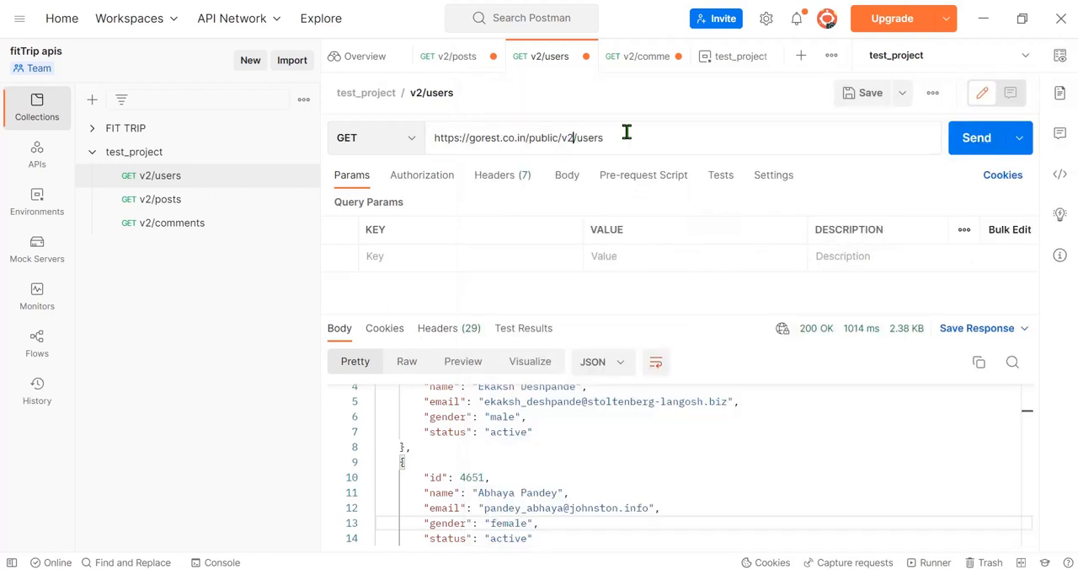
key("BackSpace")
key("BackSpace")
key("BackSpace")
key("BackSpace")
key("BackSpace")
key("BackSpace")
key("BackSpace")
key("BackSpace")
key("BackSpace")
key("BackSpace")
key("BackSpace")
key("BackSpace")
key("BackSpace")
key("BackSpace")
key("BackSpace")
key("BackSpace")
key("BackSpace")
key("BackSpace")
key("BackSpace")
key("BackSpace")
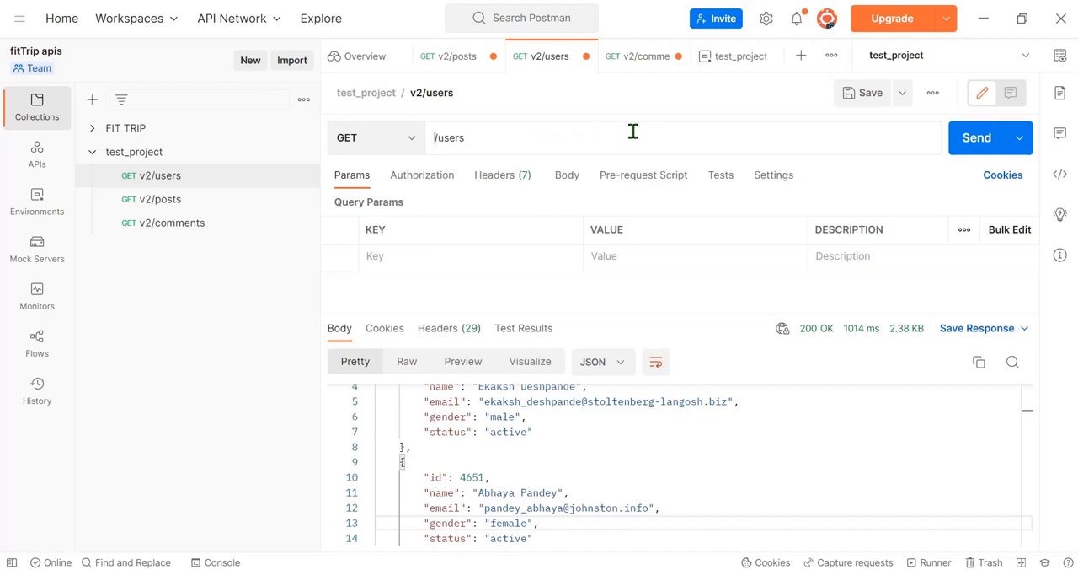
type("{{")
type("}")
type("live")
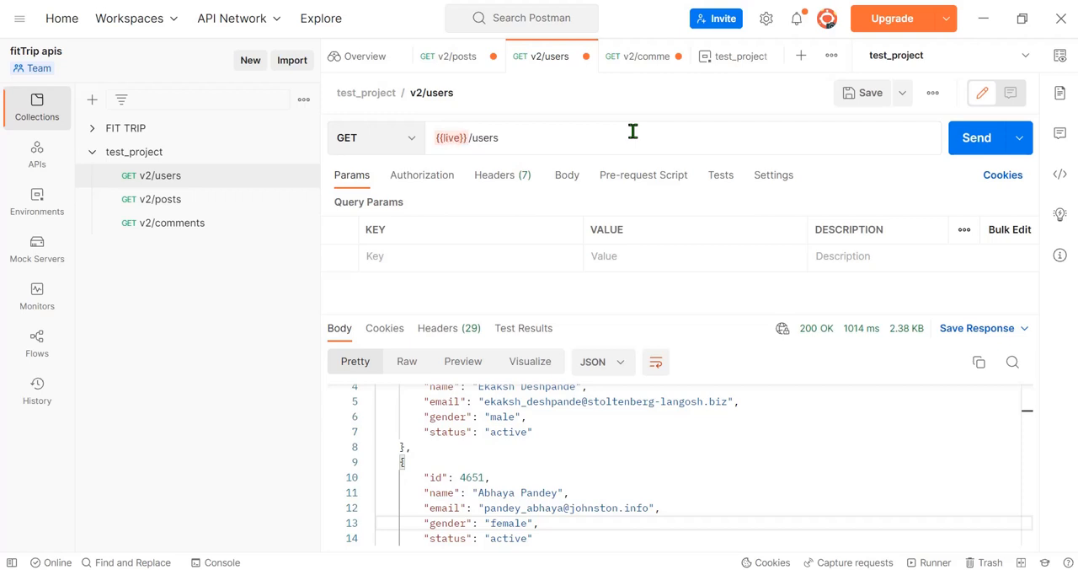
type("Url")
Step: Send the v2/users request, go to the start of its response and send the request again
mouse_move(462, 137)
left_click(967, 147)
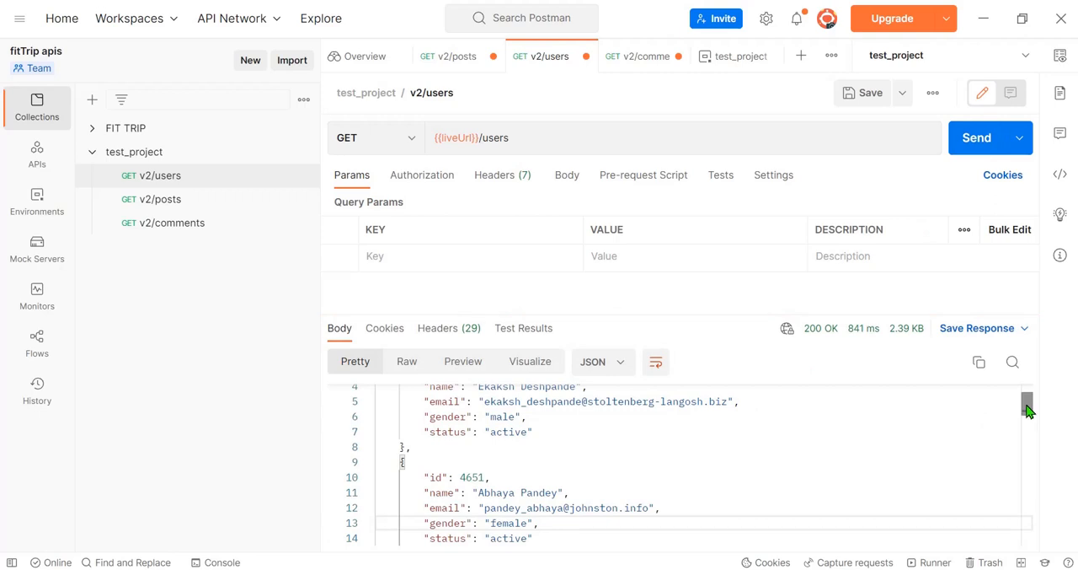
scroll(1027, 400, "up", 1)
left_click_drag(1027, 399, 1045, 380)
left_click(973, 139)
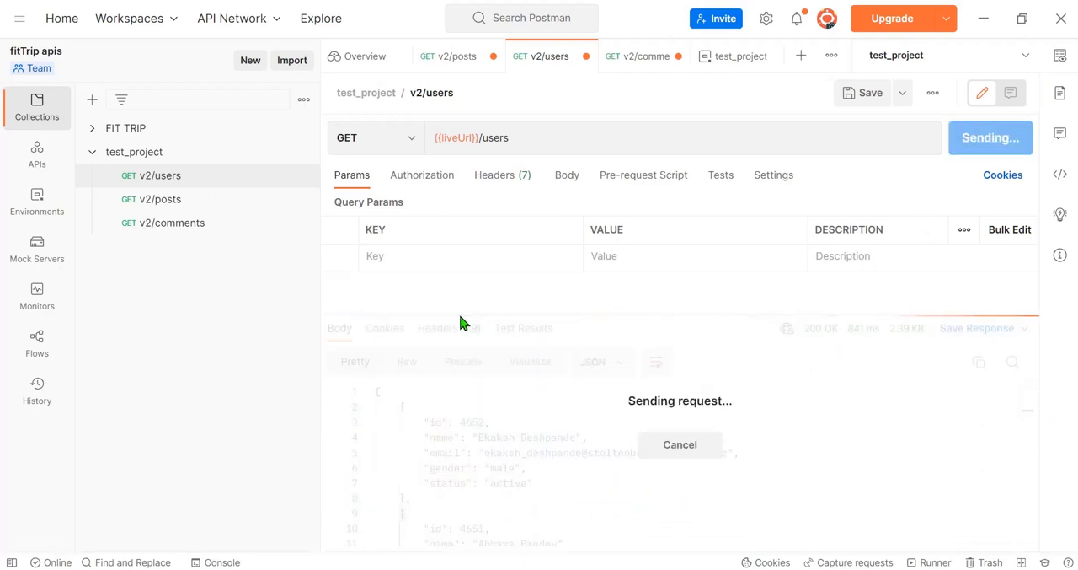
Step: Check the liveUrl variable in the v2/users request URL and copy the {{liveUrl}}/ part
left_click(539, 143)
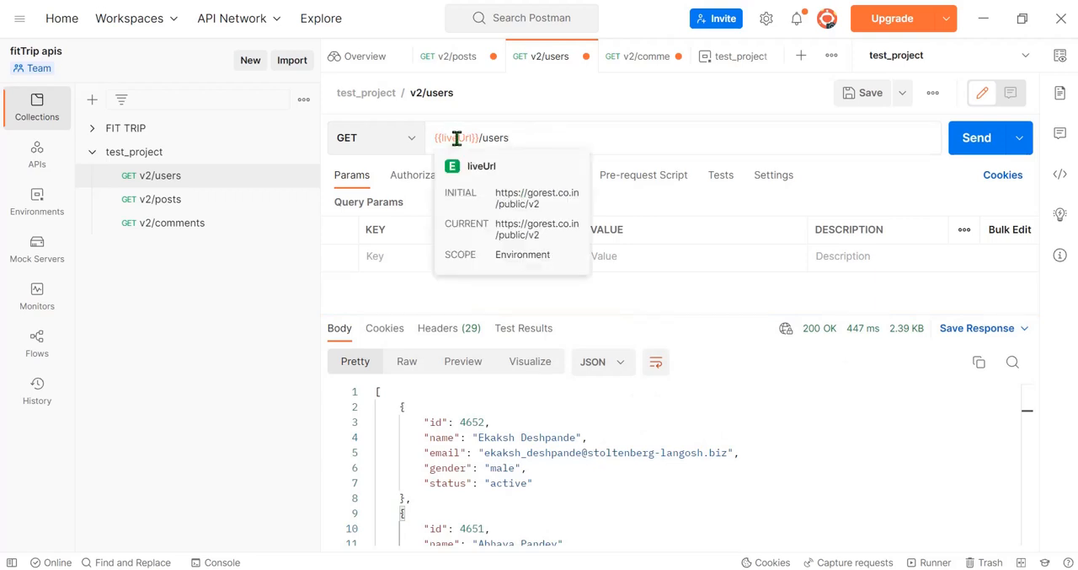
triple_click(469, 137)
left_click(540, 140)
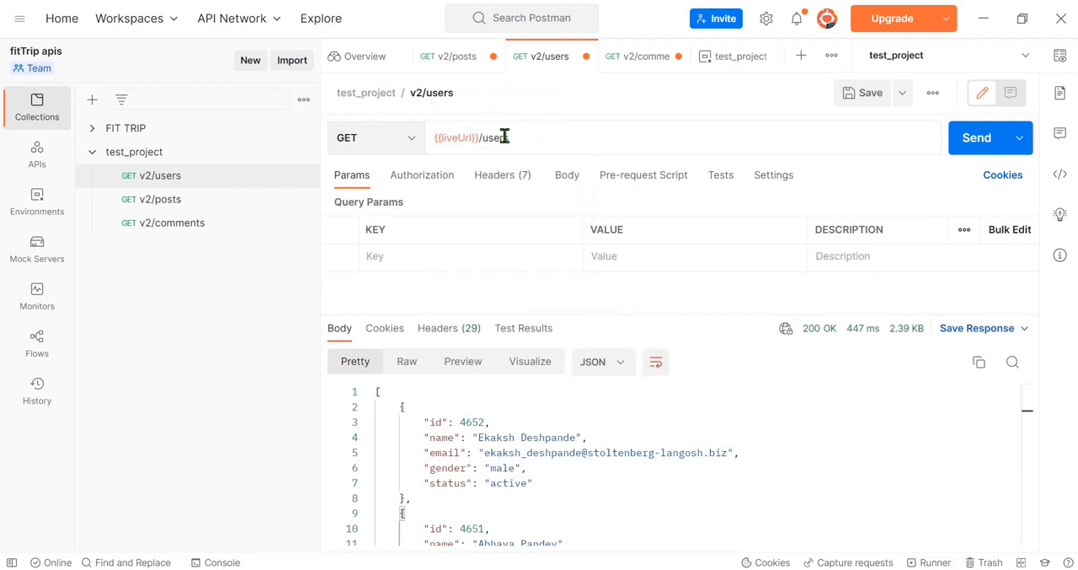
left_click_drag(483, 137, 431, 145)
key("ctrl+c")
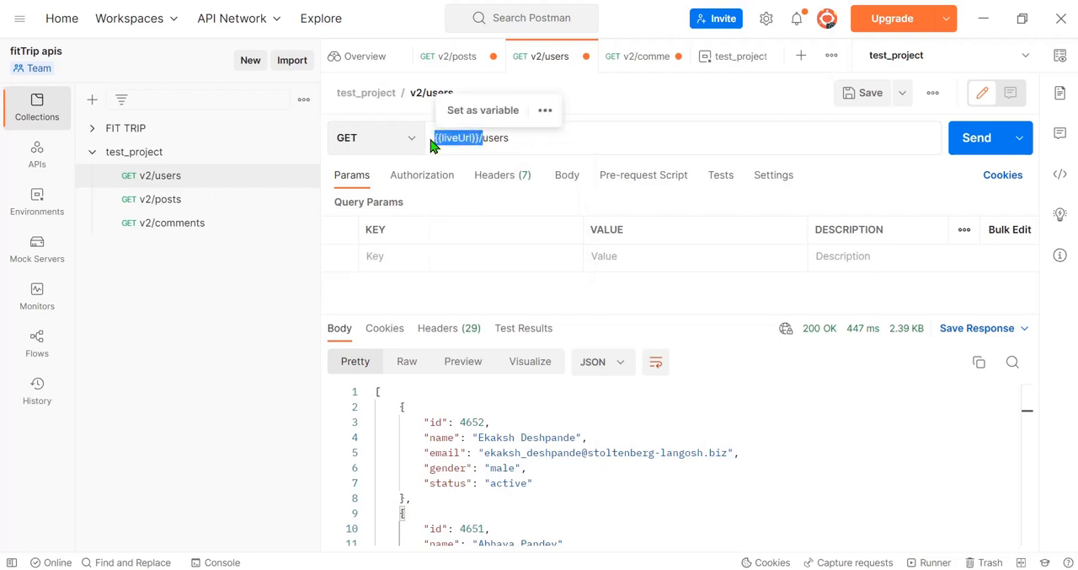
Step: Replace the base address of the v2/posts request with the copied variable, giving {{liveUrl}}/posts, and send the request
left_click(163, 205)
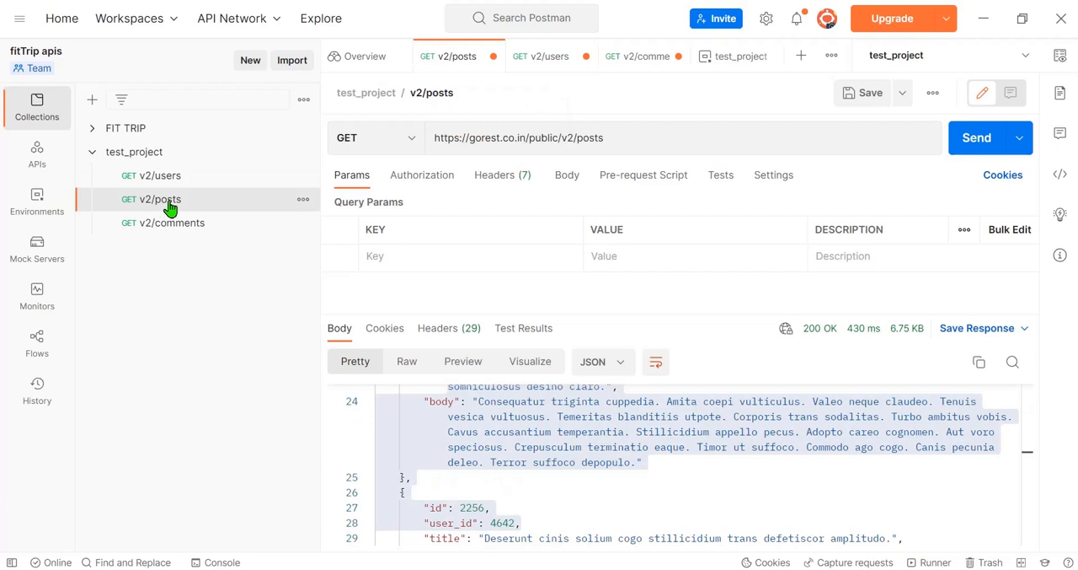
double_click(572, 137)
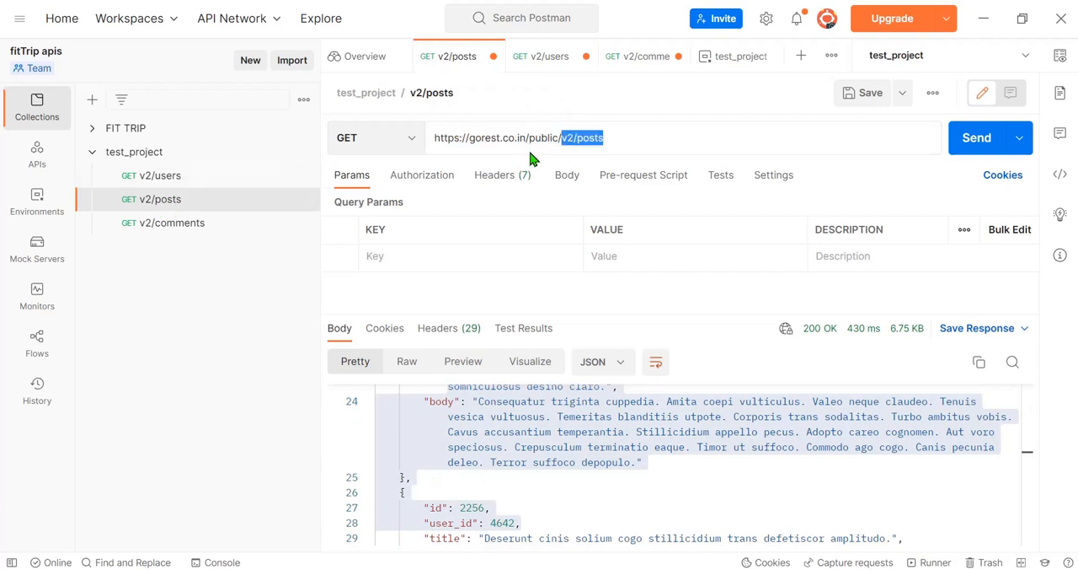
left_click(623, 135)
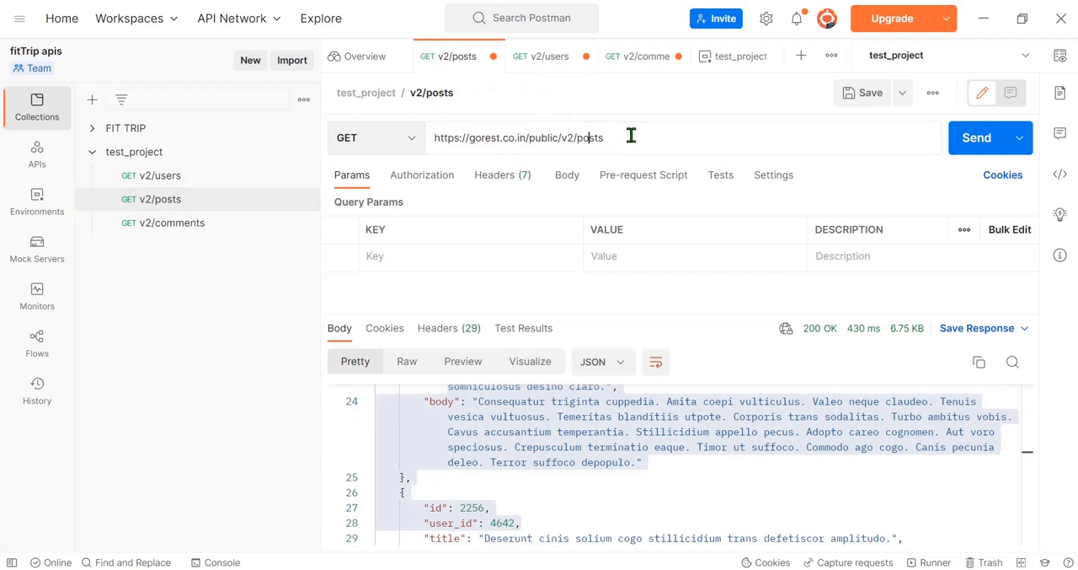
key("BackSpace")
key("BackSpace")
key("BackSpace")
key("BackSpace")
key("BackSpace")
key("BackSpace")
key("BackSpace")
key("BackSpace")
key("BackSpace")
key("BackSpace")
key("BackSpace")
key("BackSpace")
key("BackSpace")
key("BackSpace")
key("BackSpace")
key("BackSpace")
key("BackSpace")
key("BackSpace")
key("BackSpace")
key("BackSpace")
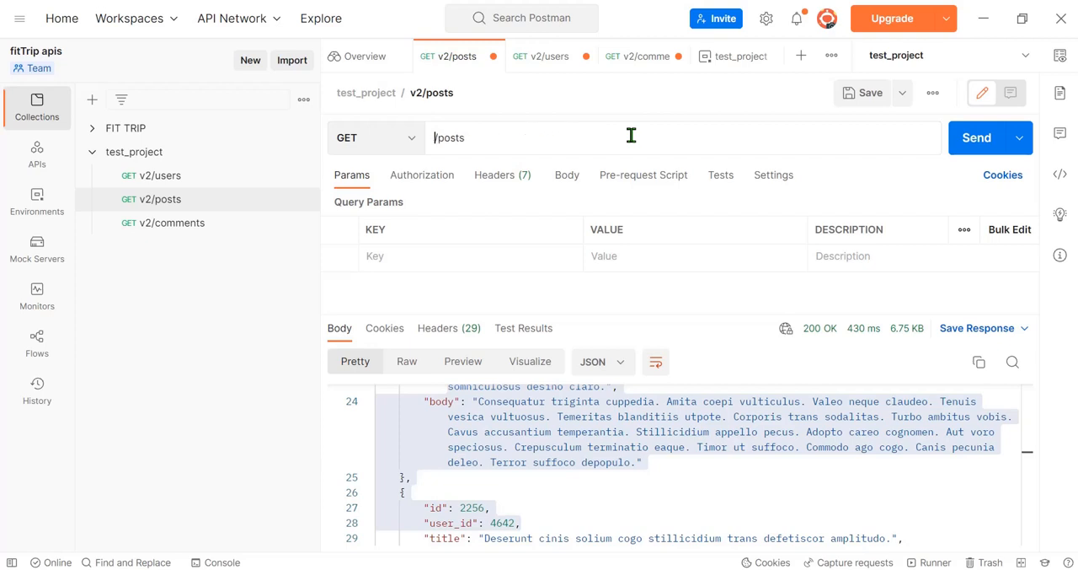
key("ctrl+v")
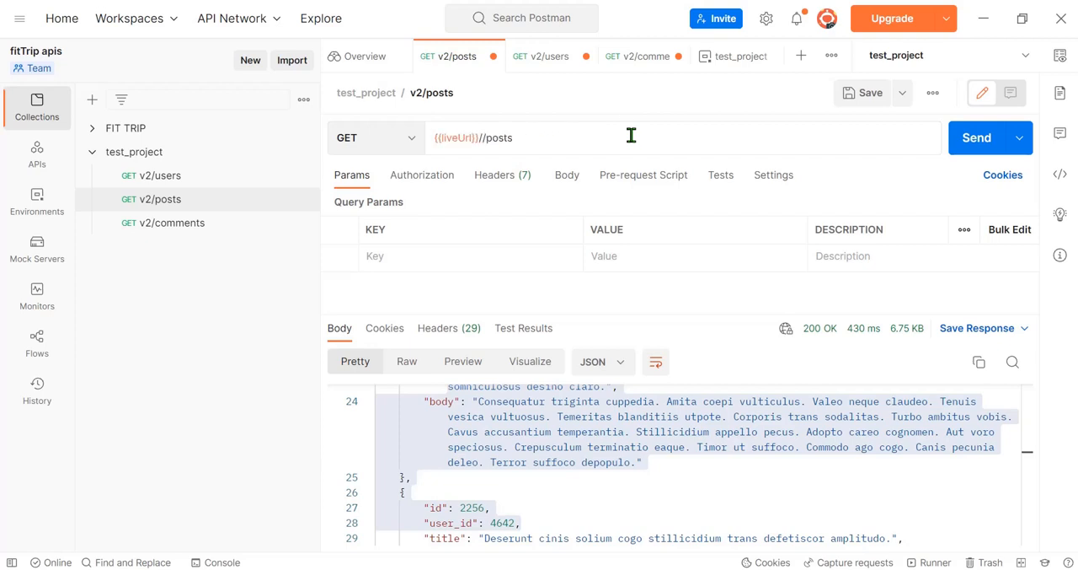
type("/")
key("BackSpace")
left_click(977, 137)
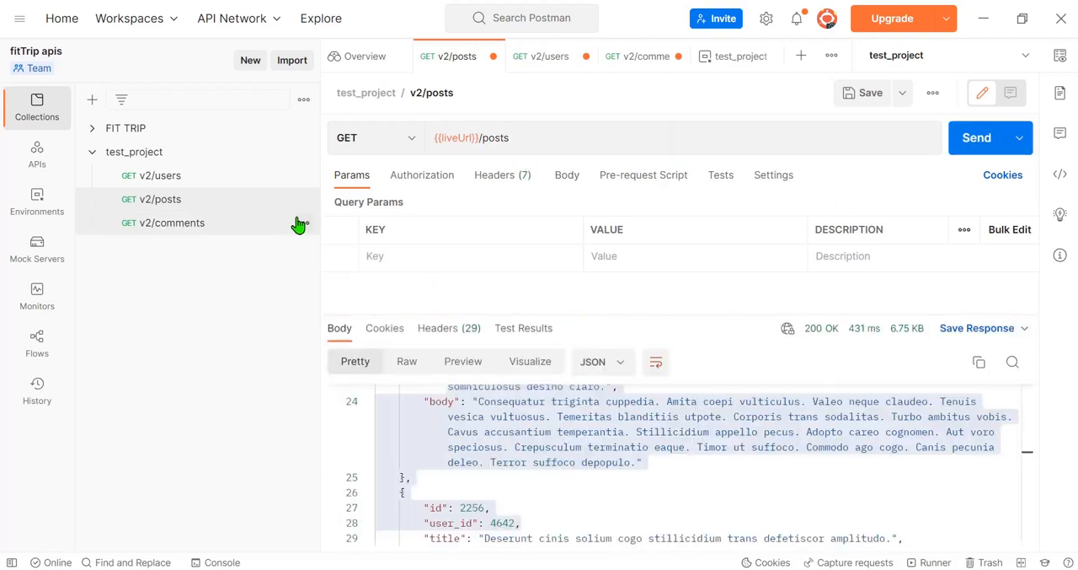
left_click(711, 481)
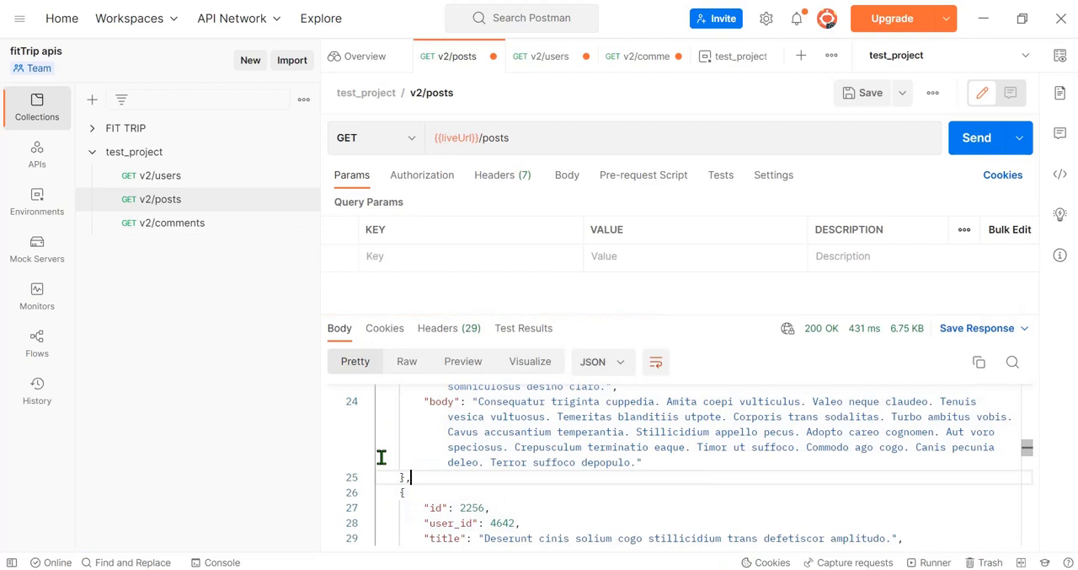
Step: Replace the base address of the v2/comments request with the copied variable, giving {{liveUrl}}/comments, and send the request
left_click(164, 223)
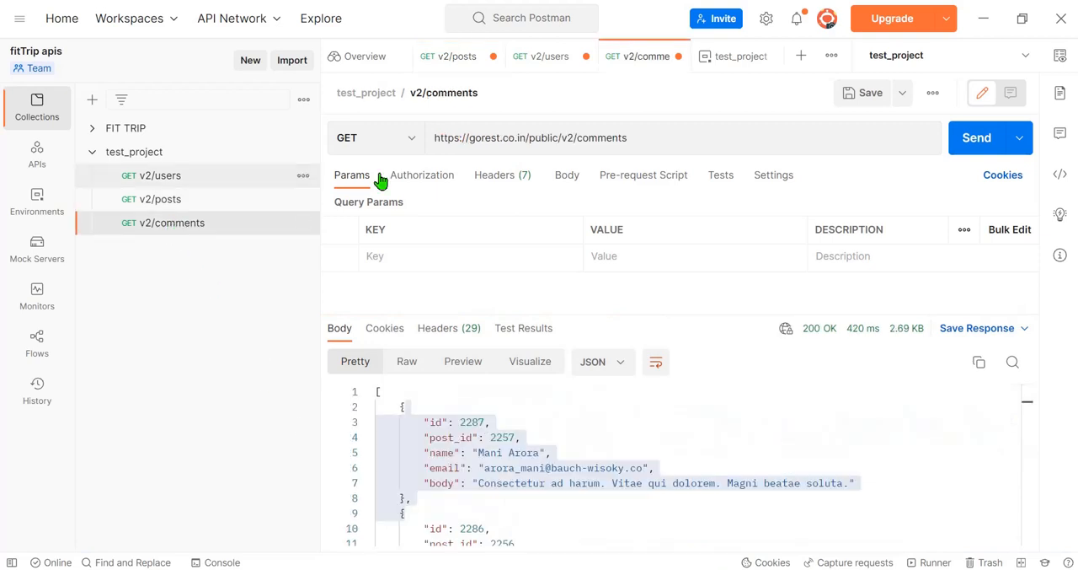
double_click(572, 135)
key("BackSpace")
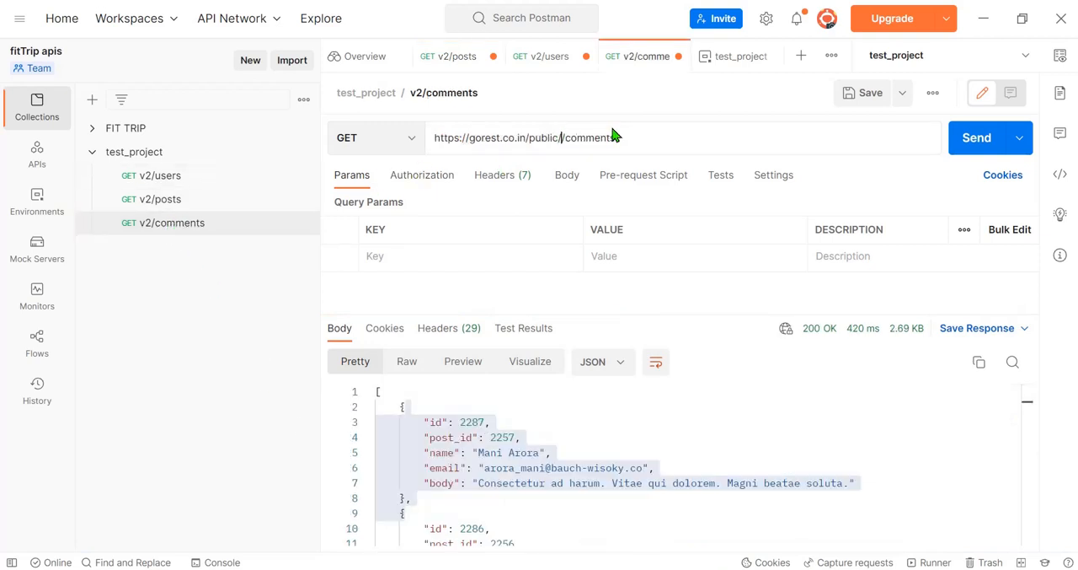
key("BackSpace")
key("BackSpace")
key("BackSpace")
key("BackSpace")
key("BackSpace")
key("BackSpace")
key("BackSpace")
key("BackSpace")
key("BackSpace")
key("BackSpace")
key("BackSpace")
key("BackSpace")
key("BackSpace")
key("BackSpace")
key("BackSpace")
key("BackSpace")
key("BackSpace")
key("BackSpace")
key("BackSpace")
key("BackSpace")
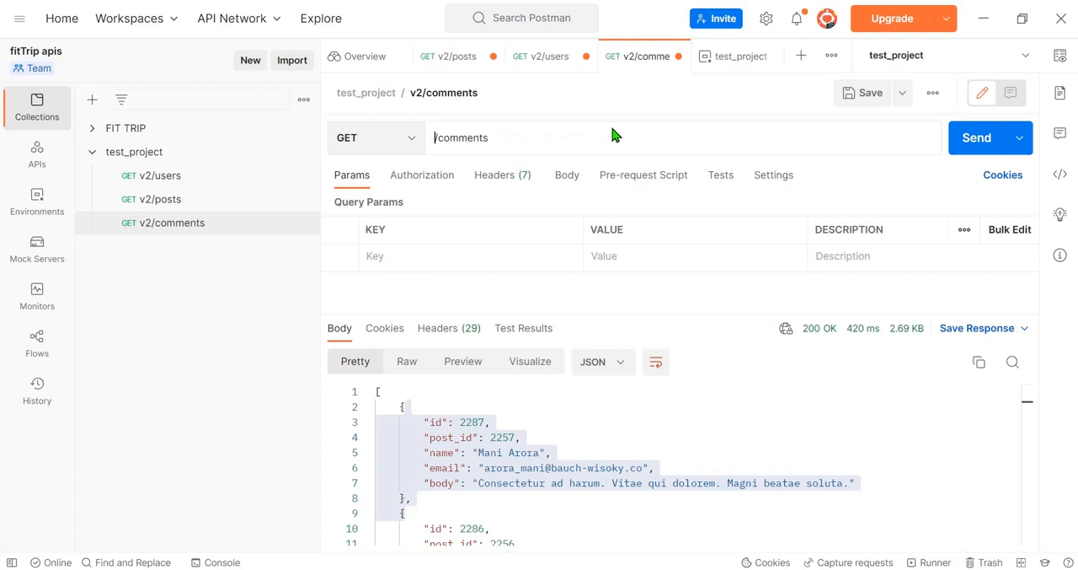
type("{{liveUrl}}/")
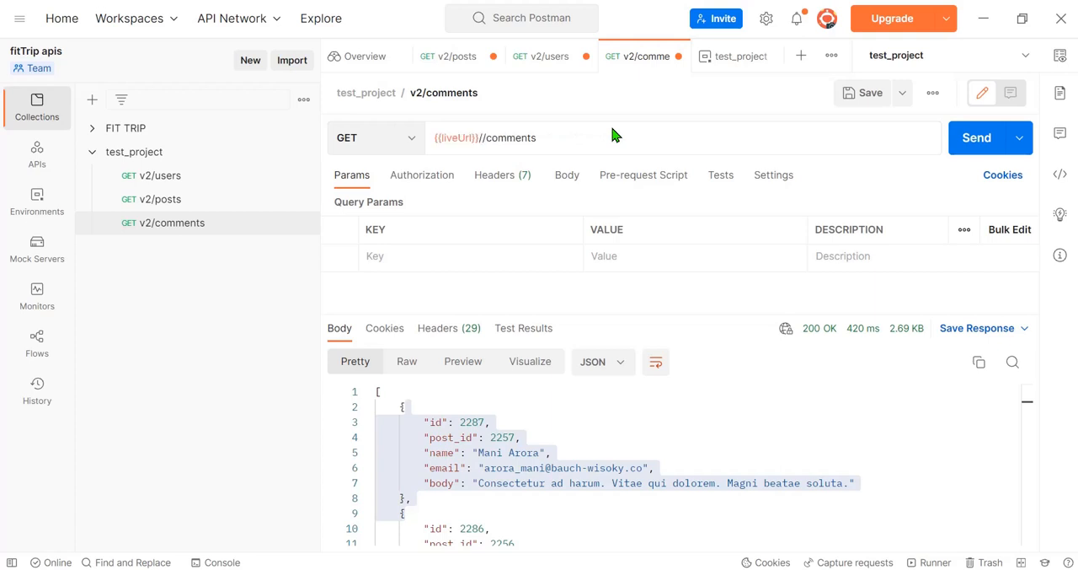
key("BackSpace")
left_click(971, 139)
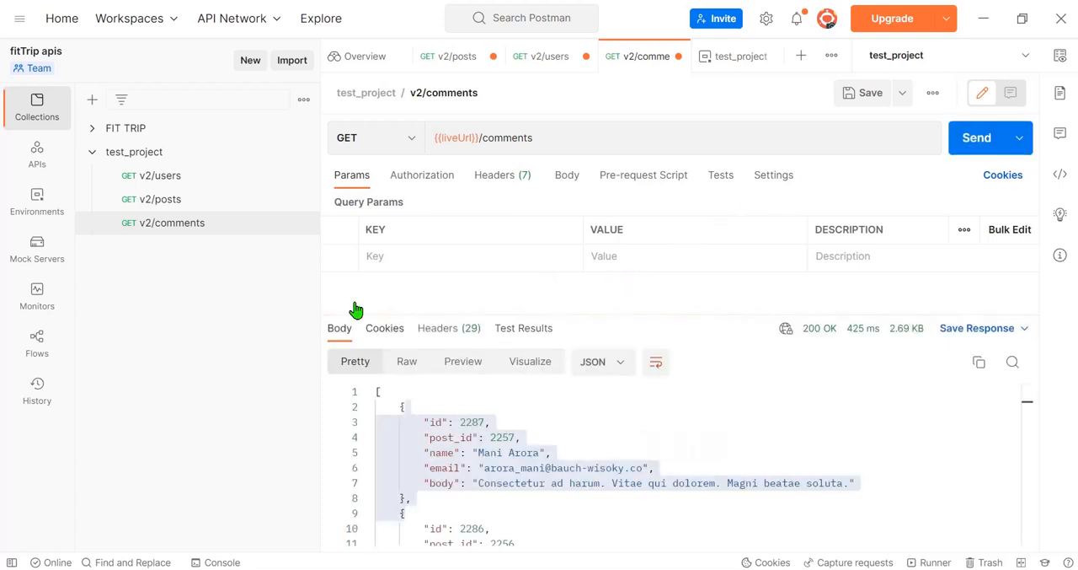
Step: Try sending the v2/comments request with its URL switched to {{localUrl}}/comments, checking the variable's value first
left_click(459, 138)
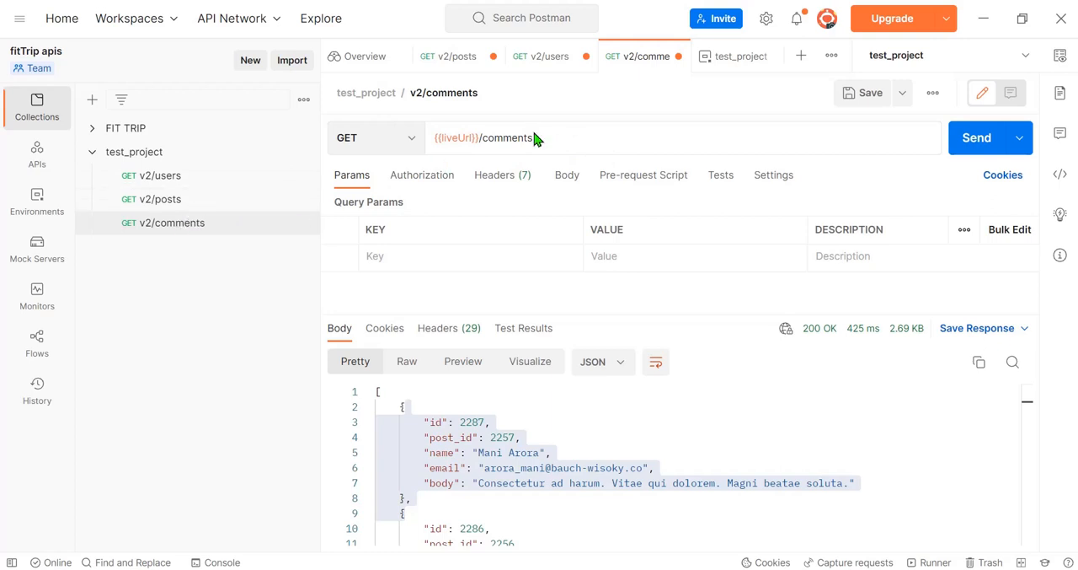
left_click(639, 138)
double_click(457, 142)
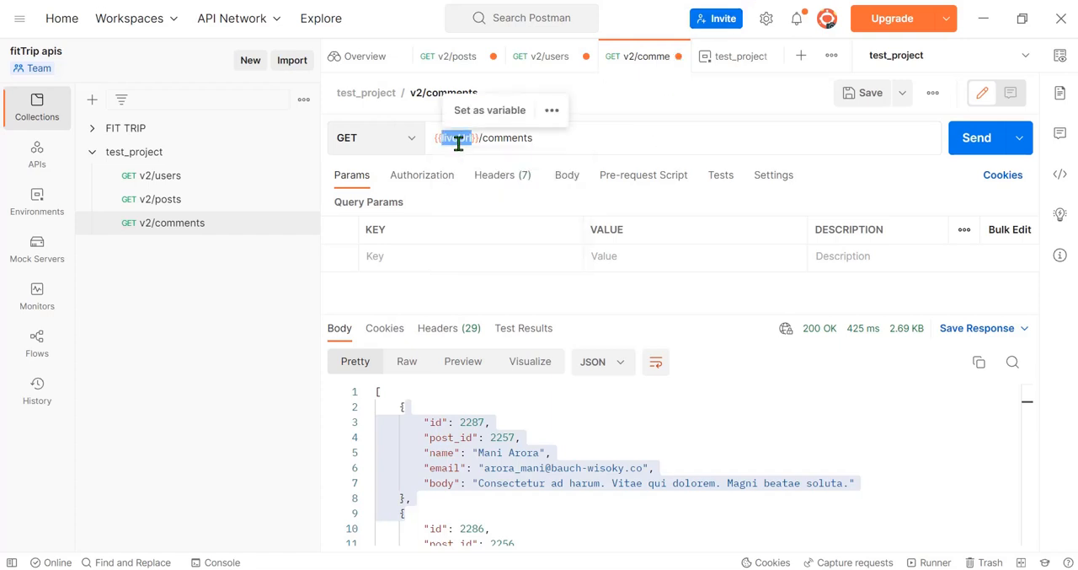
type("localUrl")
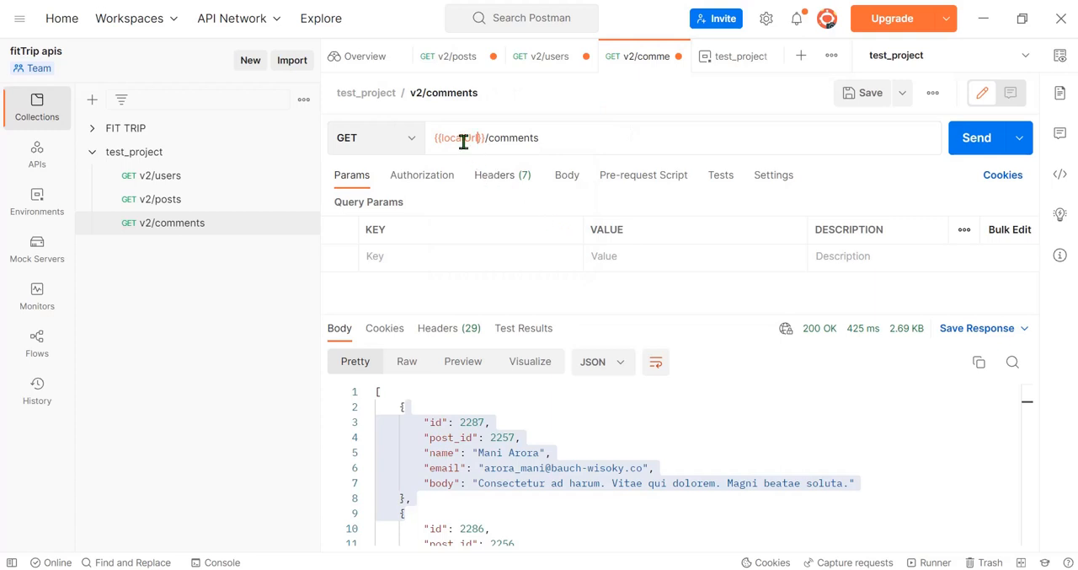
mouse_move(463, 140)
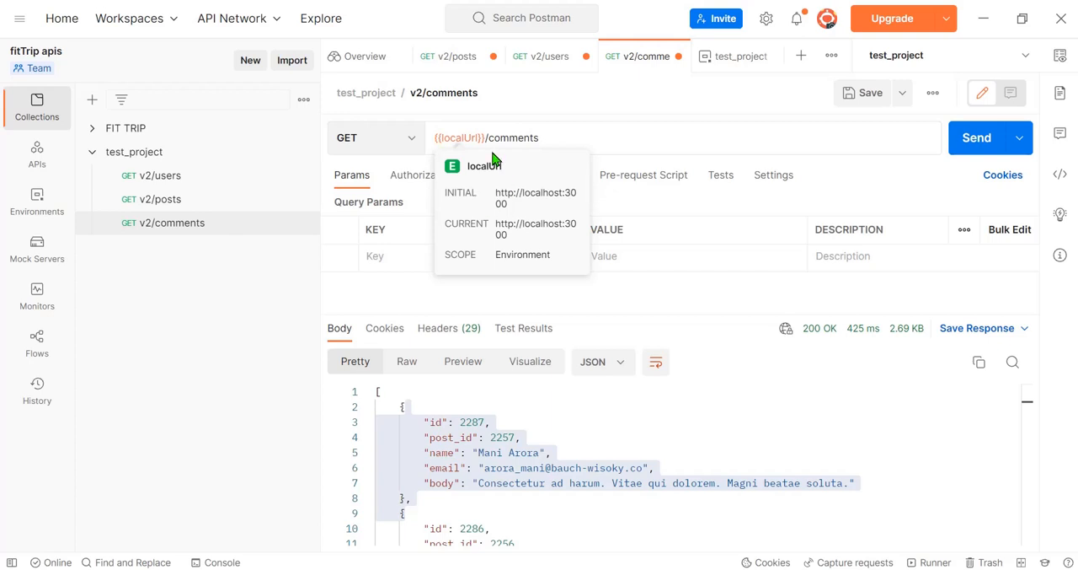
left_click(588, 137)
double_click(460, 137)
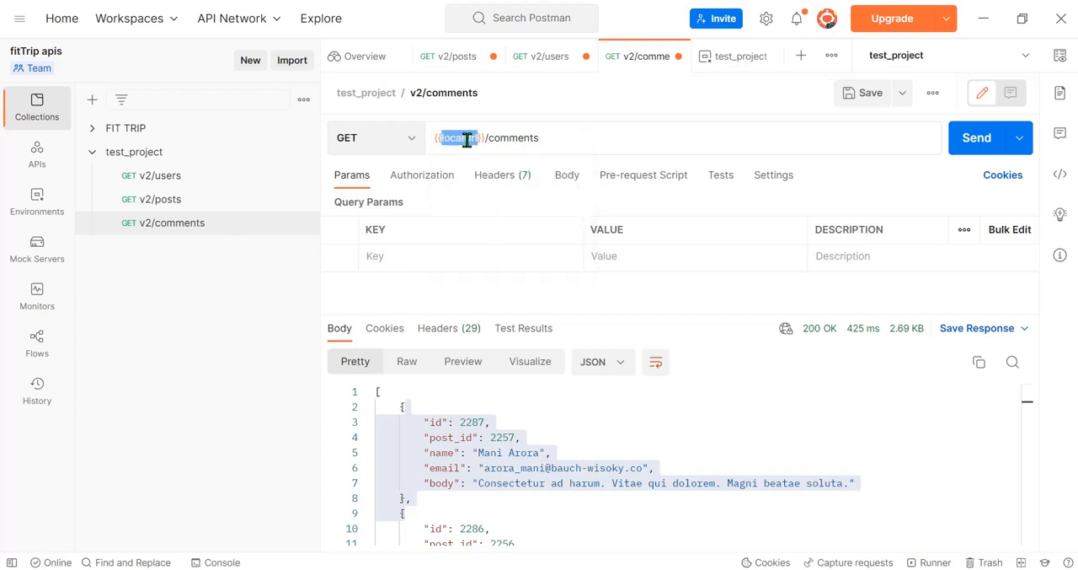
left_click(979, 144)
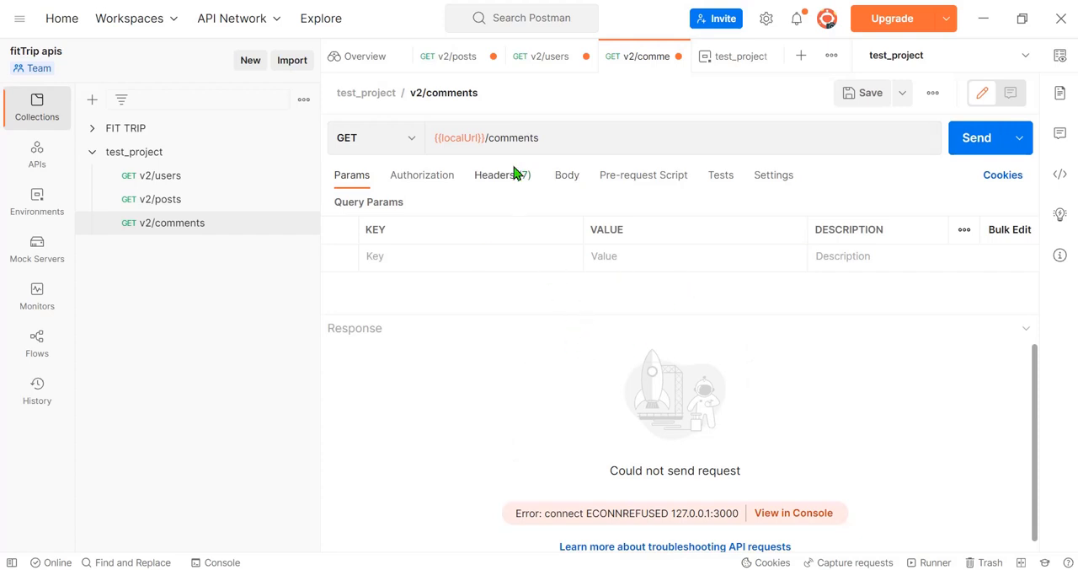
Step: Undo the switch to localUrl in the v2/comments request URL
left_click(570, 138)
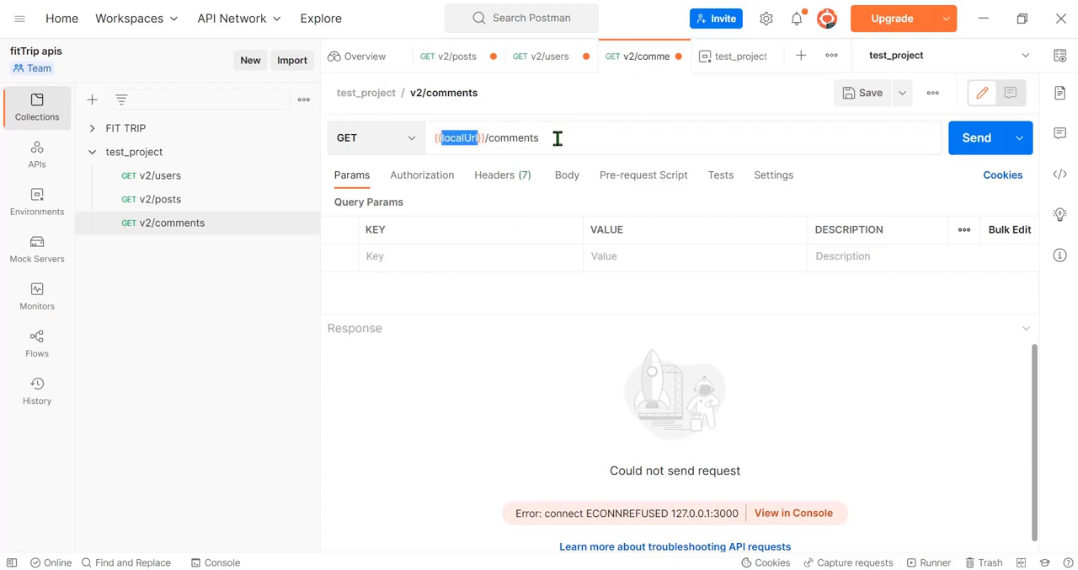
key("ctrl+z")
left_click(603, 145)
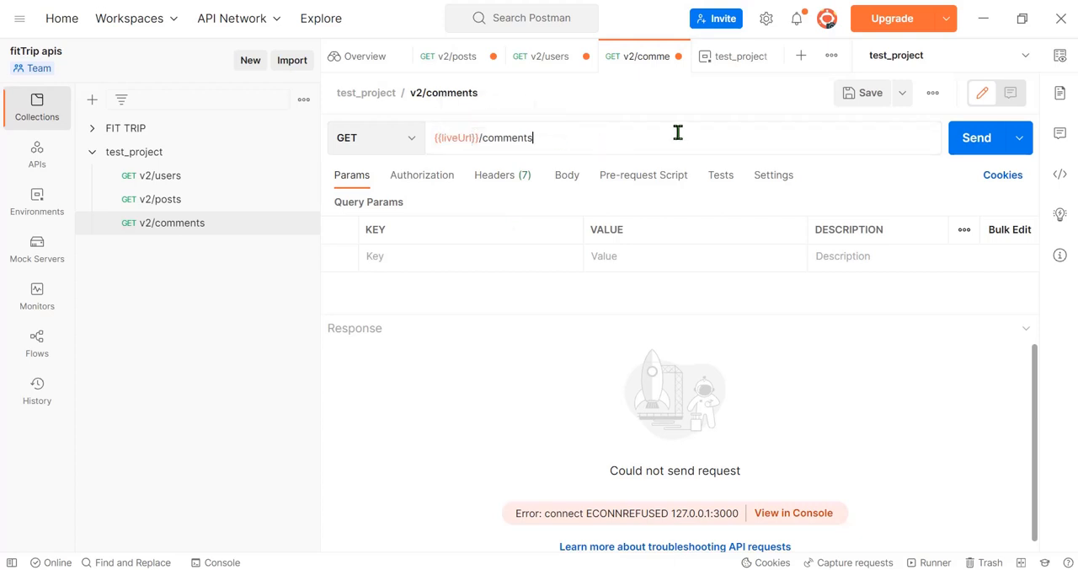
Step: Try switching the variable in the v2/comments request URL to localUrl, giving {{localUrl}}/comments
double_click(450, 140)
key("BackSpace")
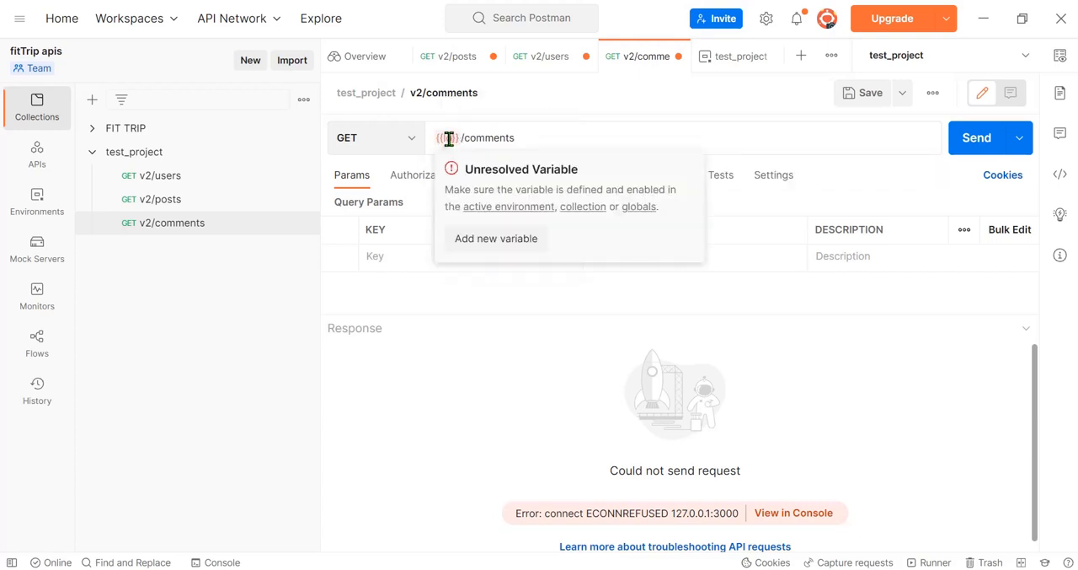
type("lo")
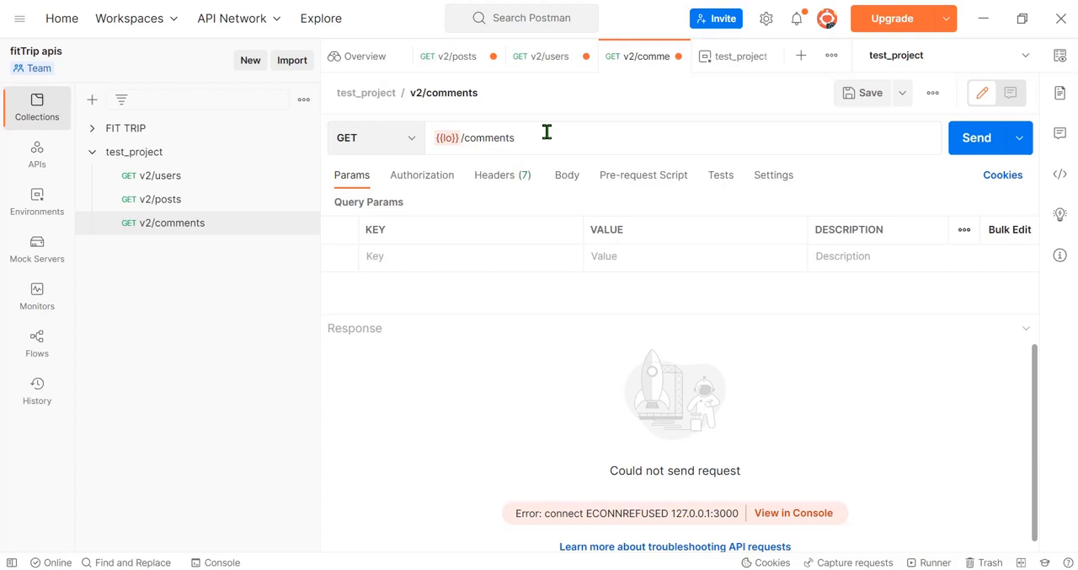
double_click(447, 138)
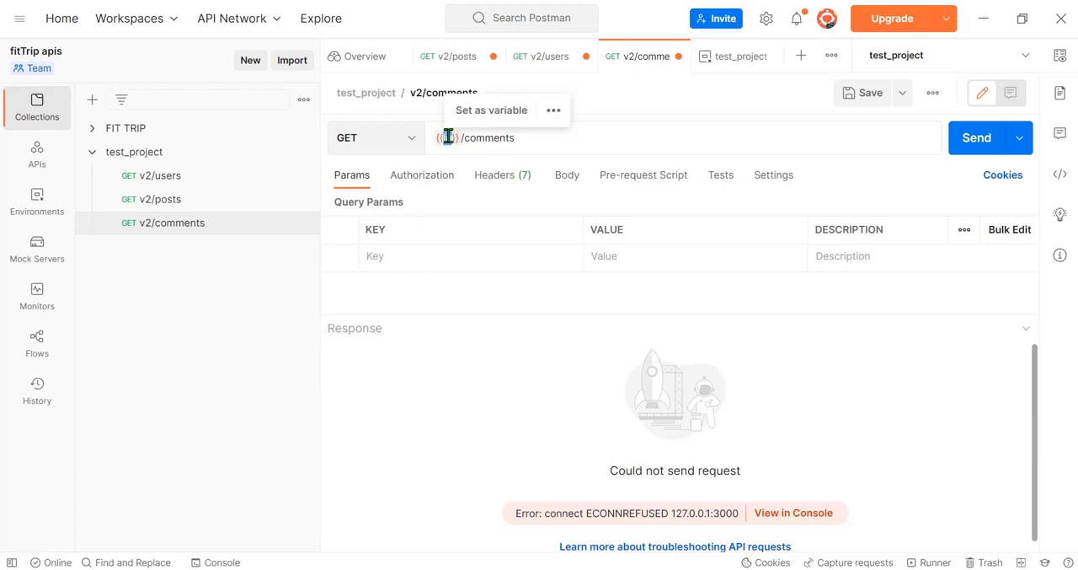
type("local")
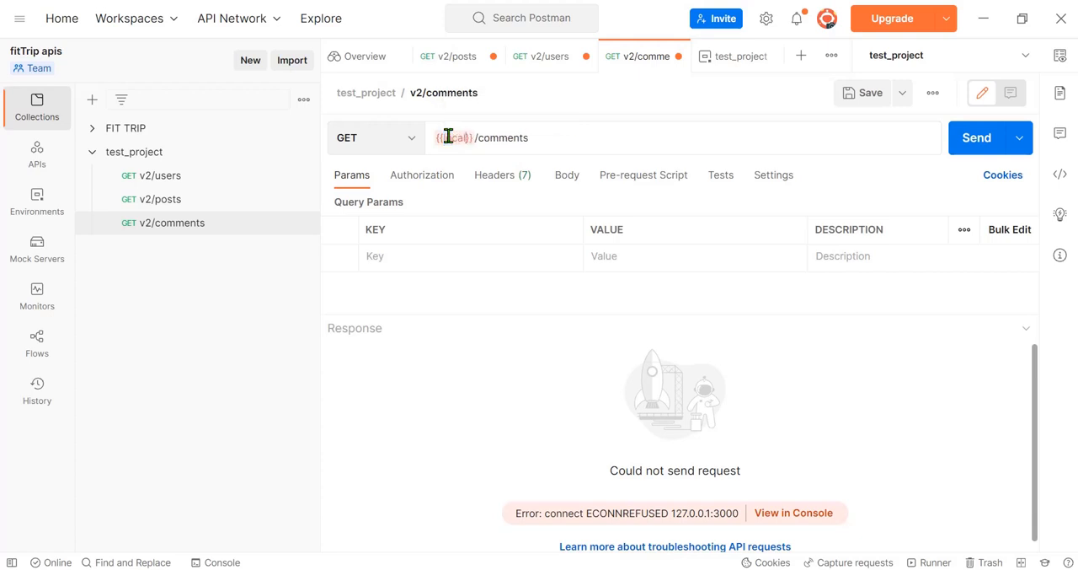
type("Url")
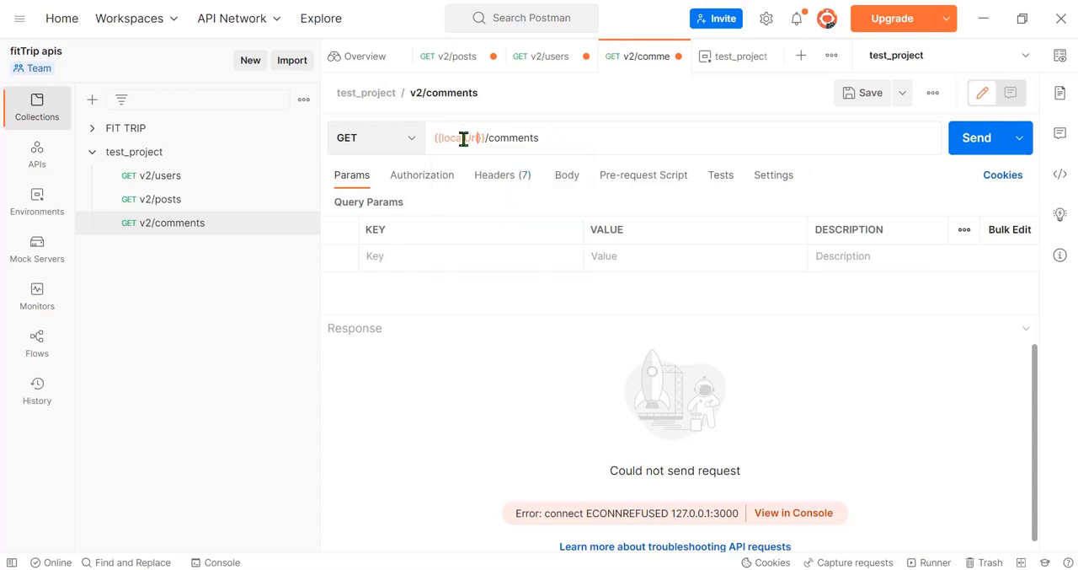
Step: Set the variable in the v2/comments request URL back to liveUrl, giving {{liveUrl}}/comments, and check the variable's value
double_click(465, 140)
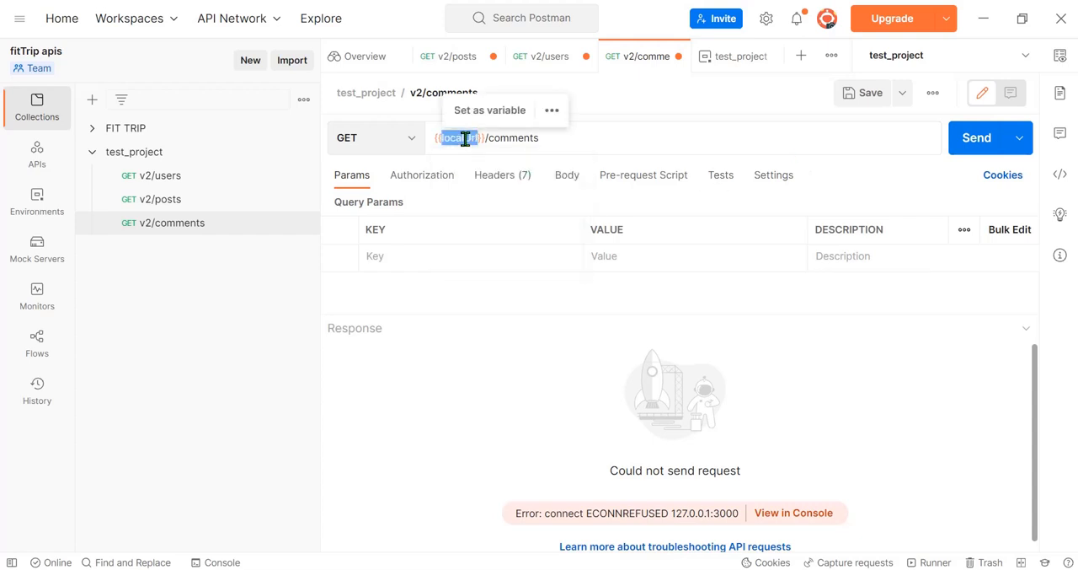
type("live")
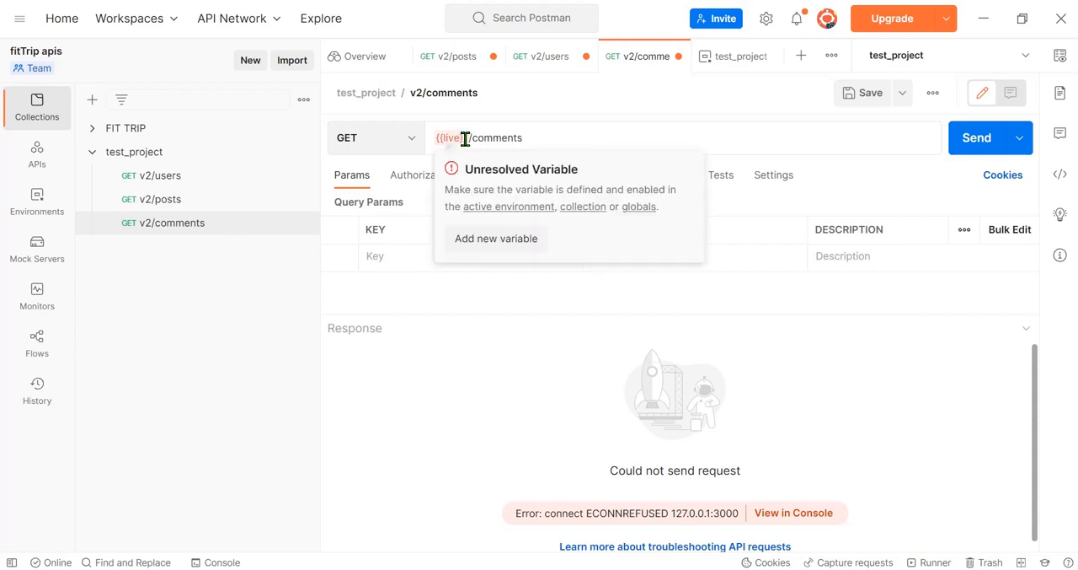
type("Ur")
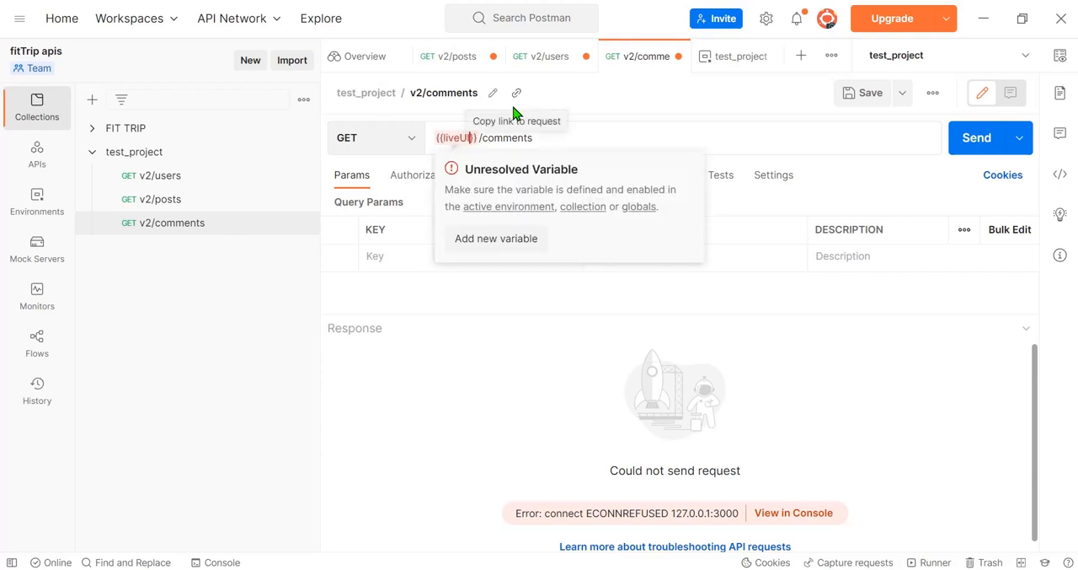
key("BackSpace")
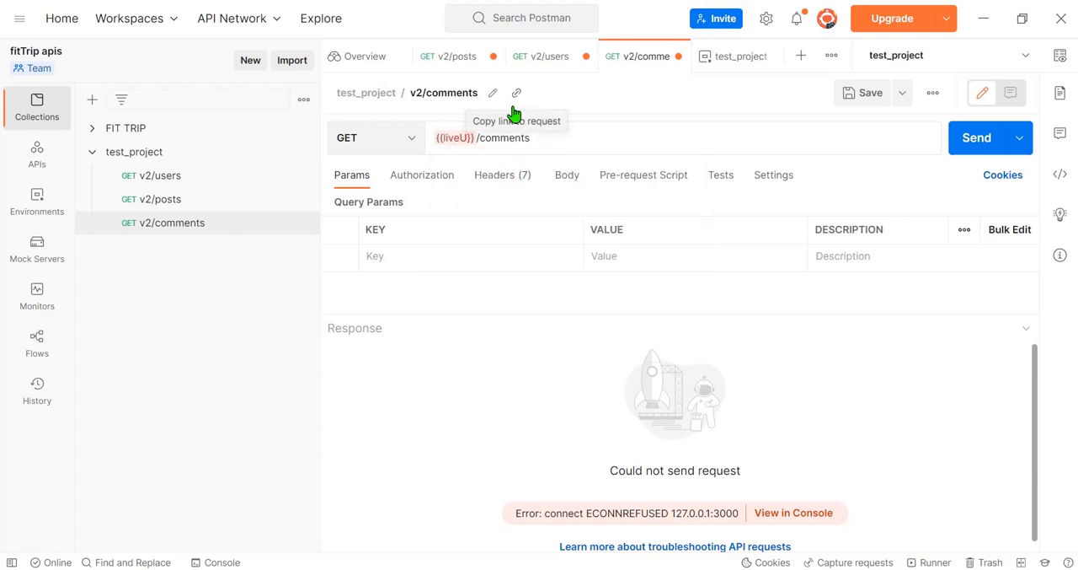
type("R")
key("BackSpace")
type("rl")
left_click(472, 369)
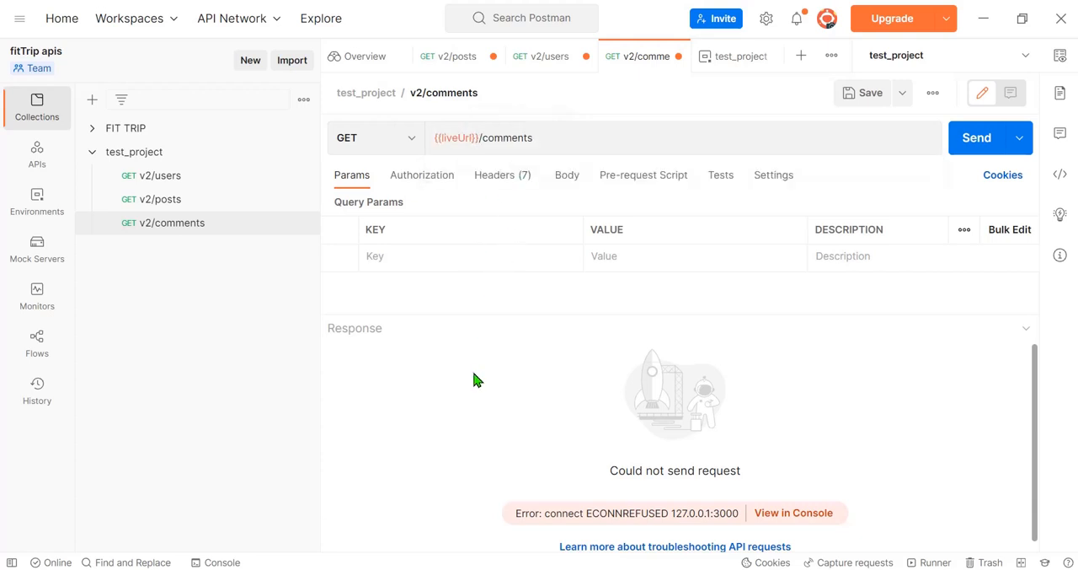
mouse_move(455, 137)
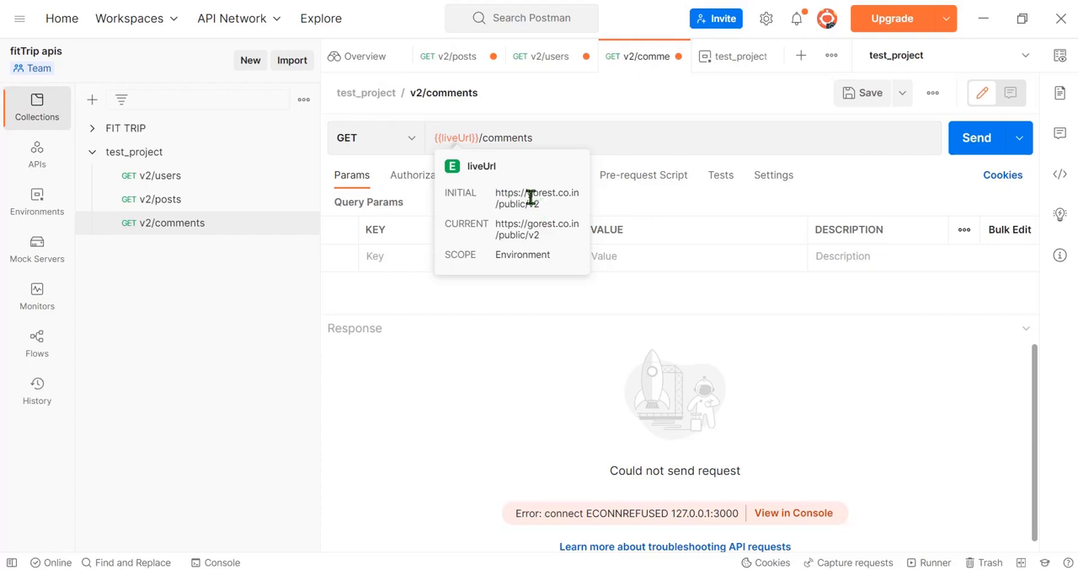
Step: Open the v2/users request and view the token variable in the test_project environment's quick look
left_click(179, 176)
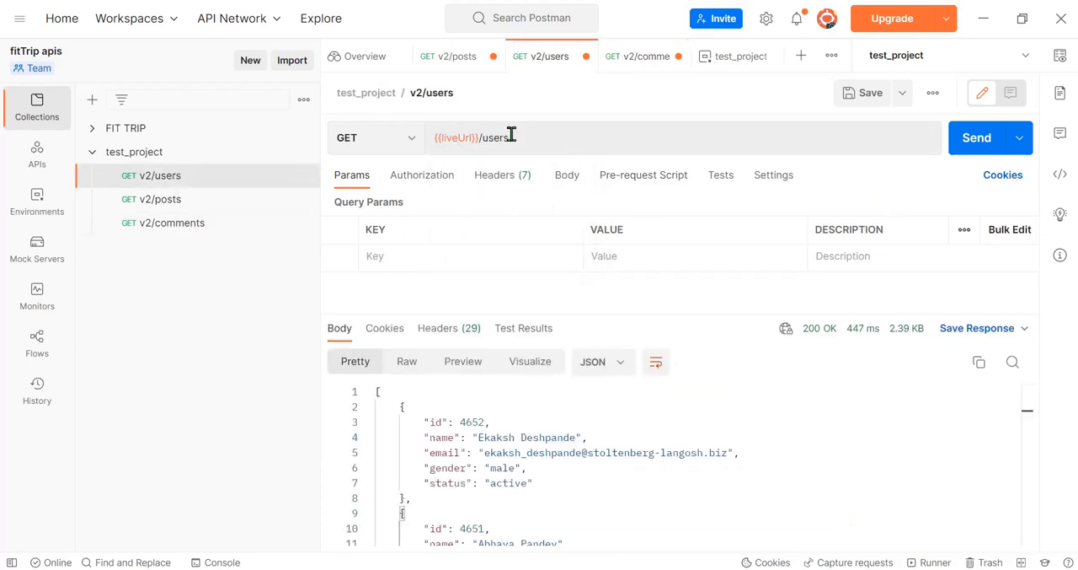
left_click(1060, 54)
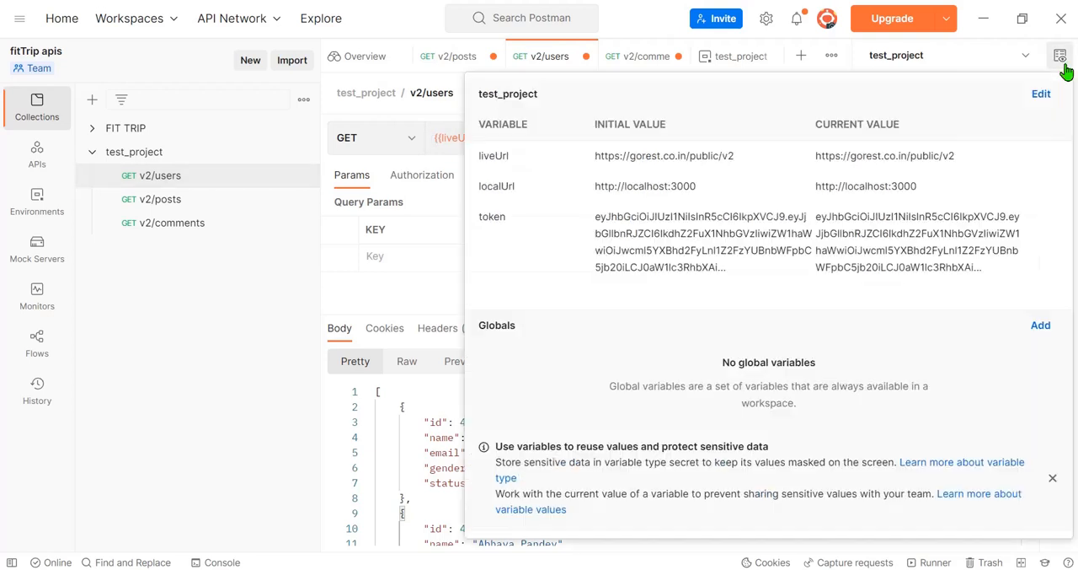
double_click(497, 216)
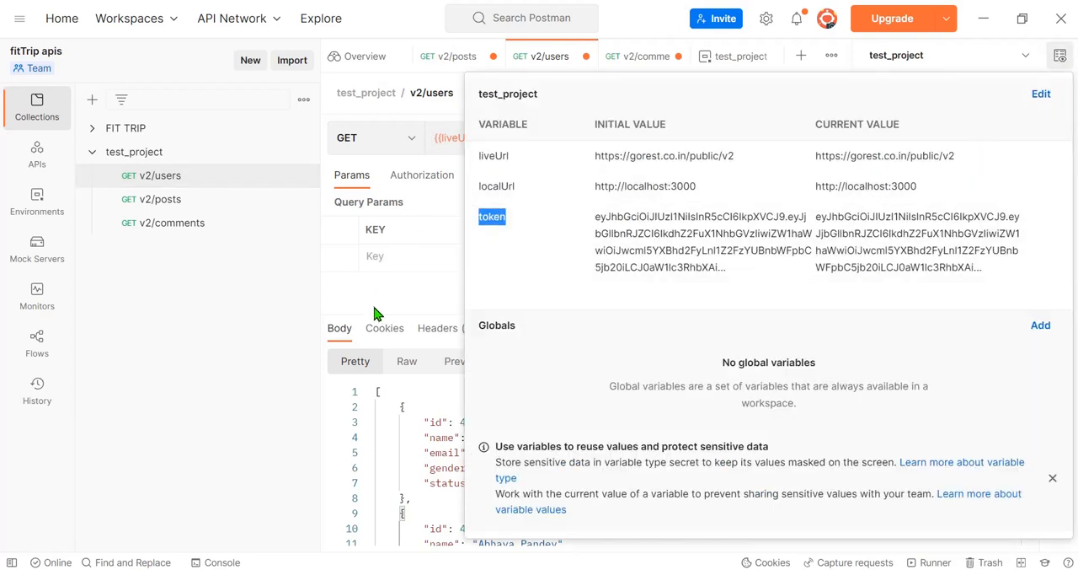
Step: Set the authorization type of the v2/users request to Bearer Token
left_click(413, 178)
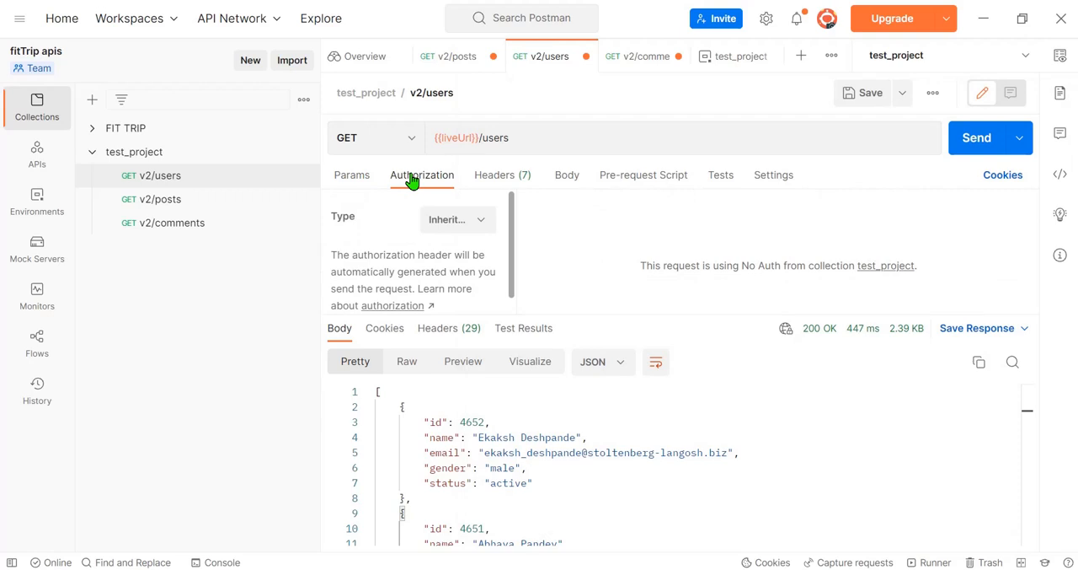
left_click(464, 221)
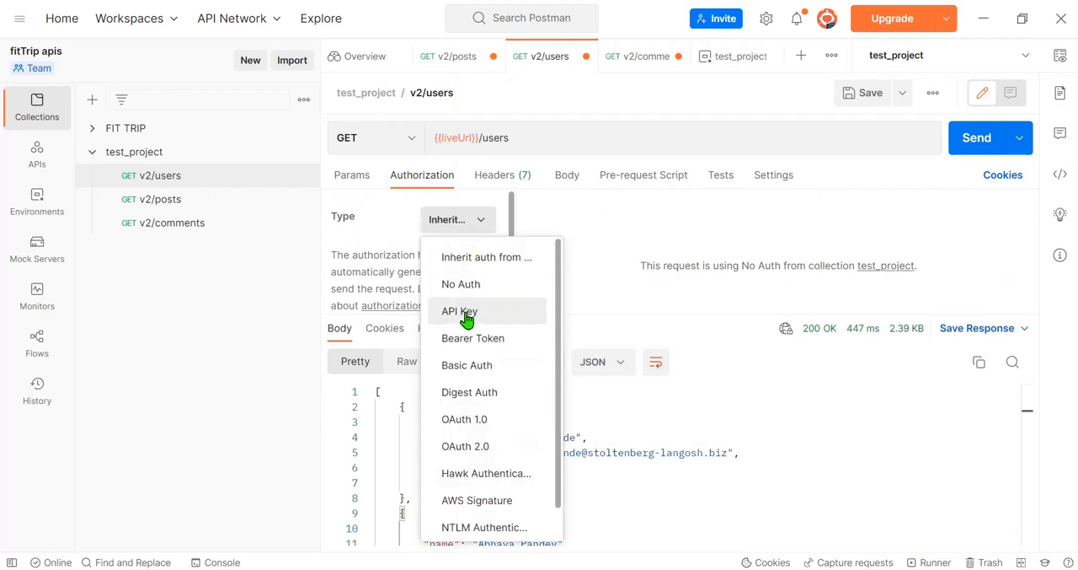
left_click(431, 177)
left_click(465, 224)
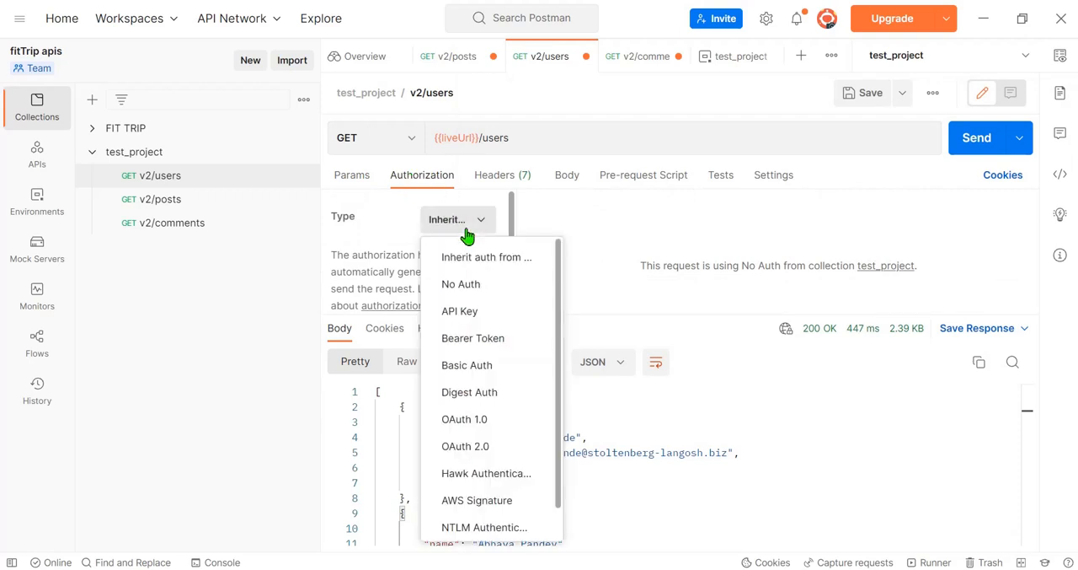
left_click(465, 341)
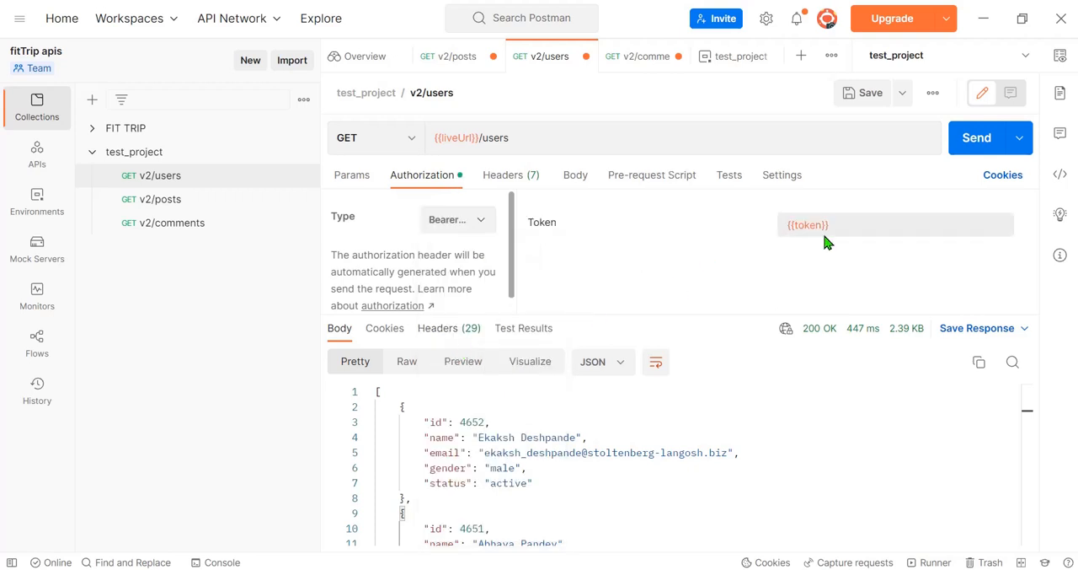
Step: Try entering a placeholder token value directly in the bearer token field of the v2/users request
left_click(857, 229)
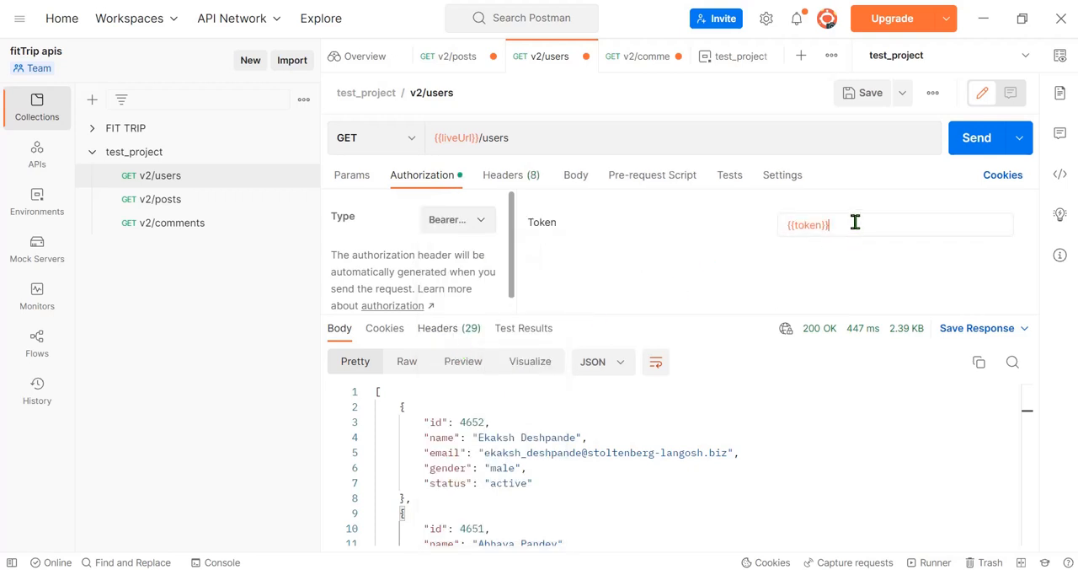
key("ctrl+a")
key("BackSpace")
type("bfjkgfugafugaskjfgakjsfg kja")
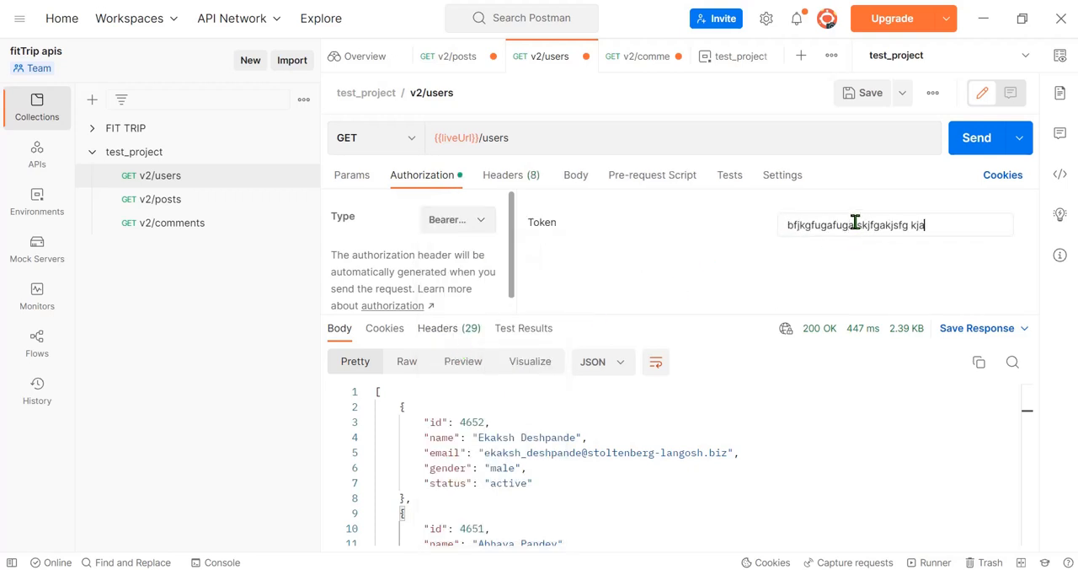
Step: Replace the literal bearer token of the v2/users request with the environment variable {{token}}
key("ctrl+a")
key("BackSpace")
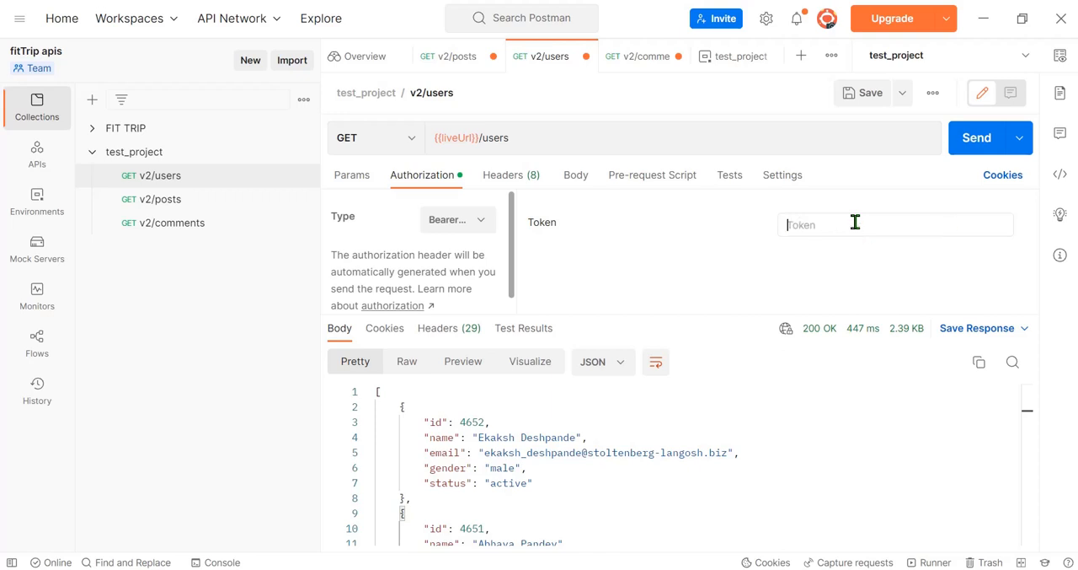
type("{{")
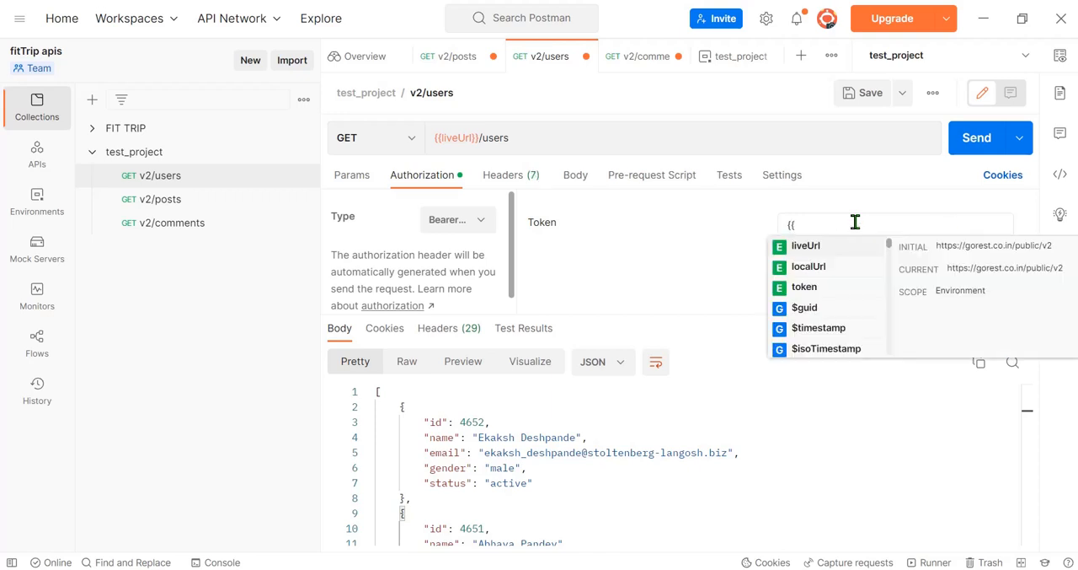
type("t")
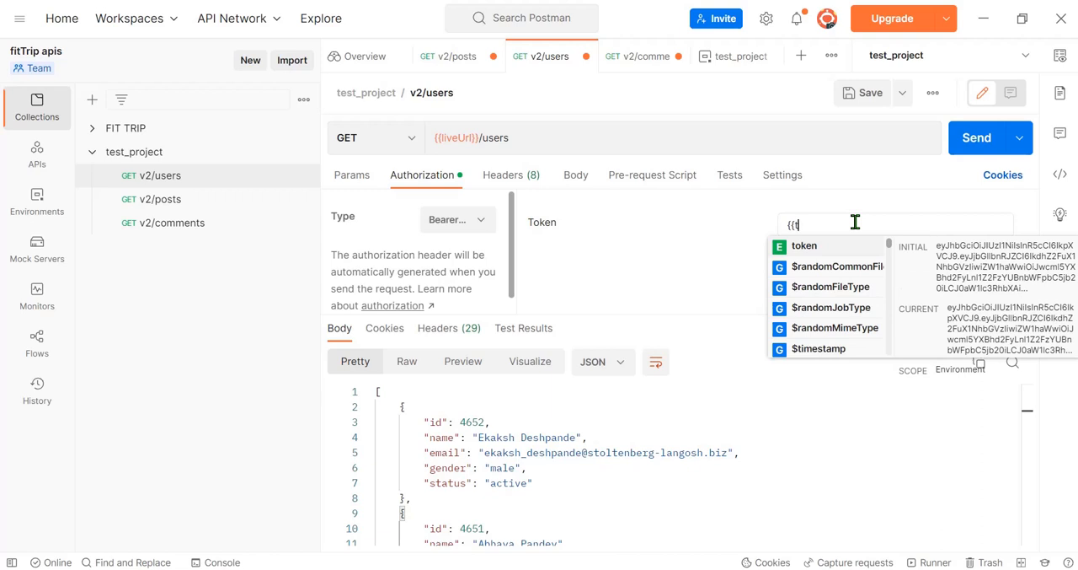
left_click(807, 246)
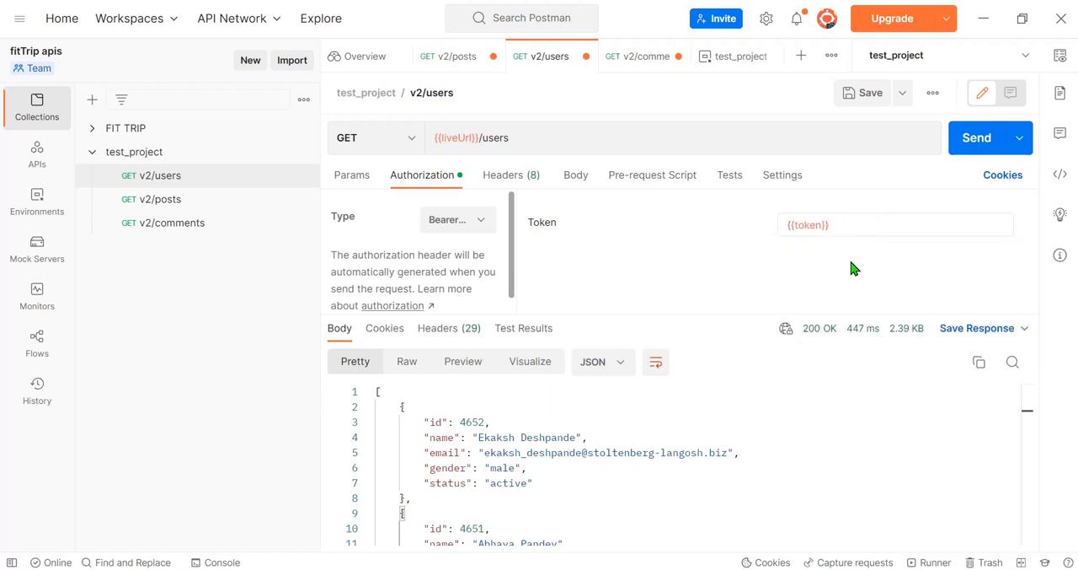
Step: Review the token variable's initial value in the test_project environment and the variables used in the v2/users URL and authorization
left_click(1059, 60)
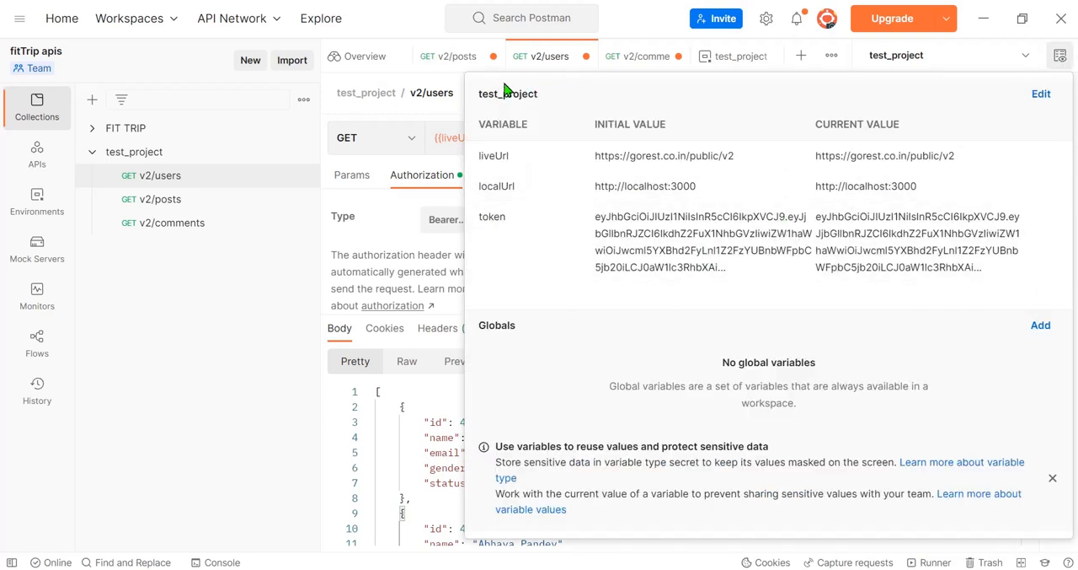
left_click_drag(744, 271, 595, 216)
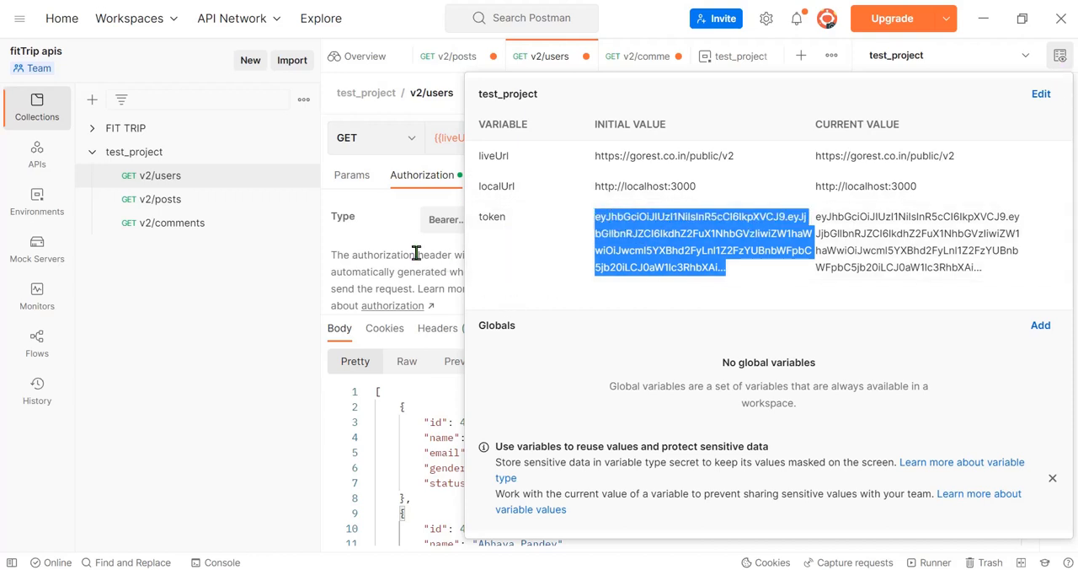
left_click(387, 245)
left_click(840, 221)
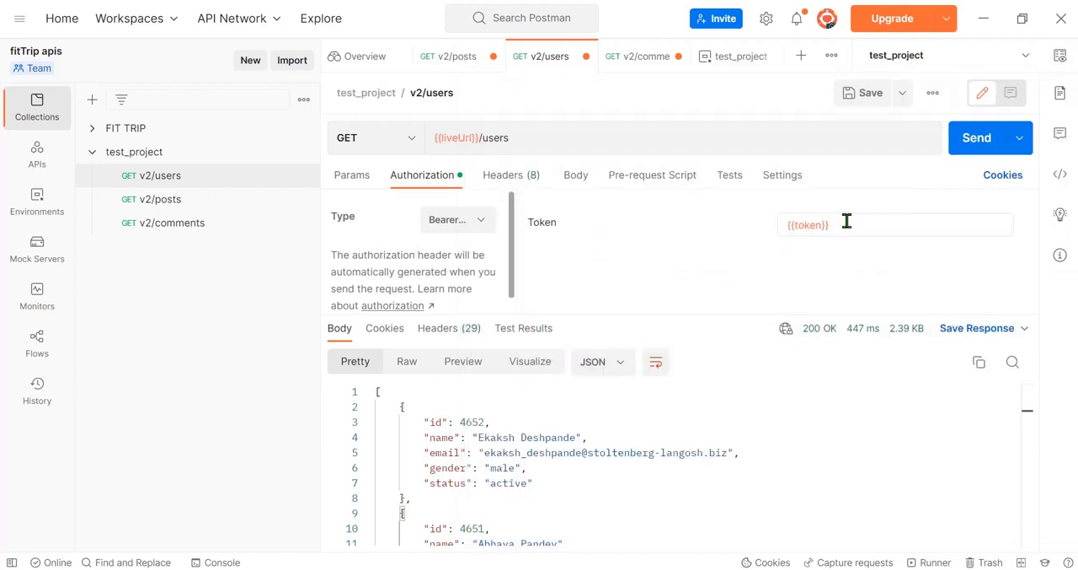
double_click(452, 137)
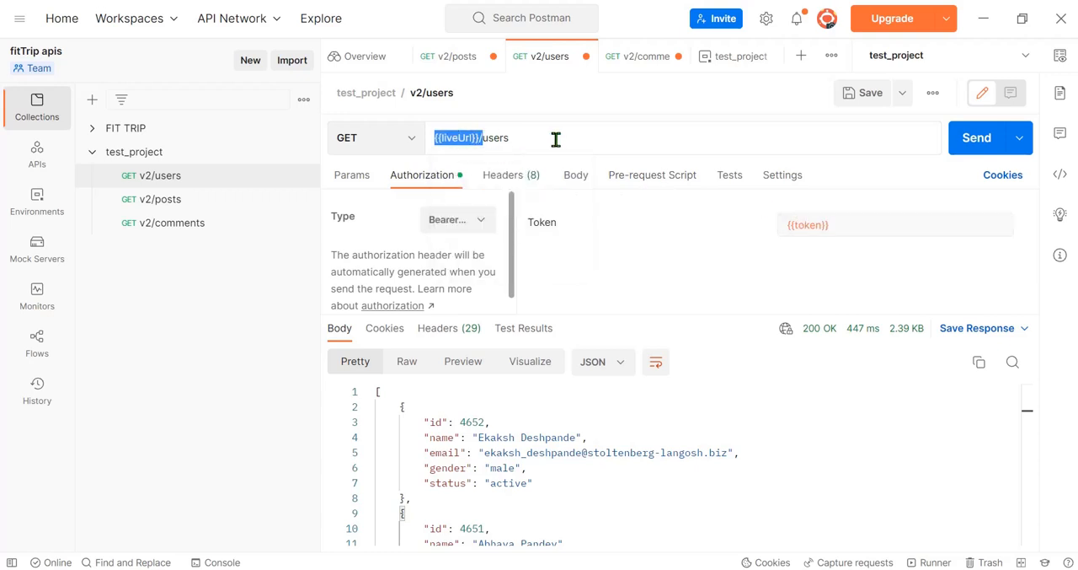
left_click(849, 234)
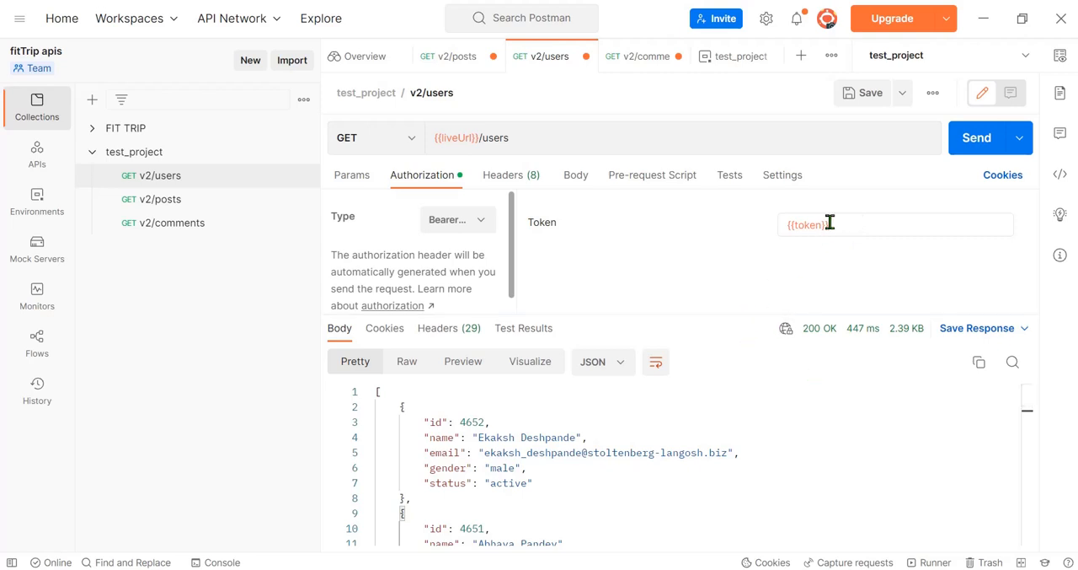
double_click(450, 137)
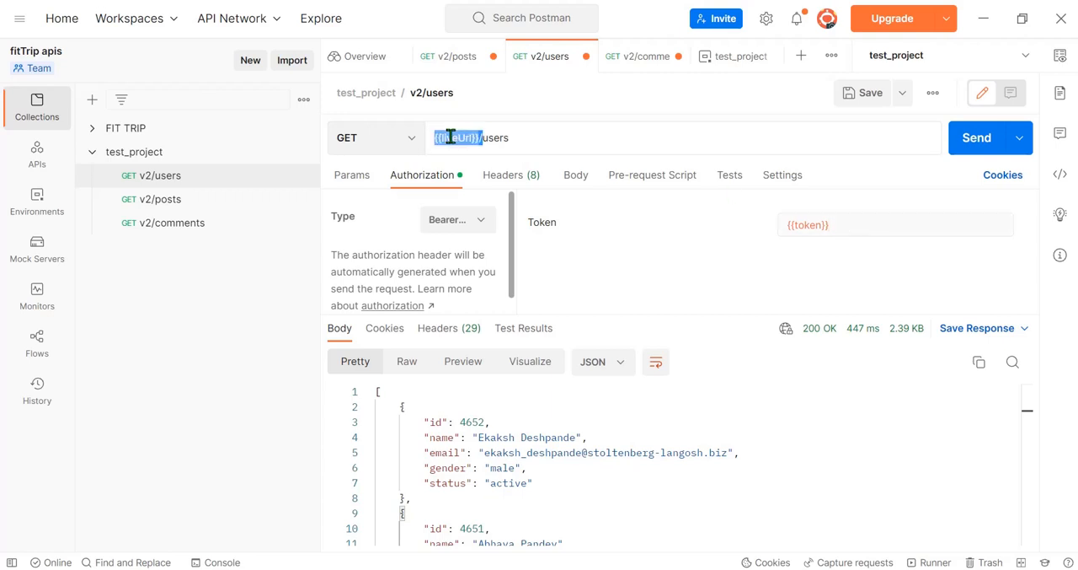
left_click(542, 137)
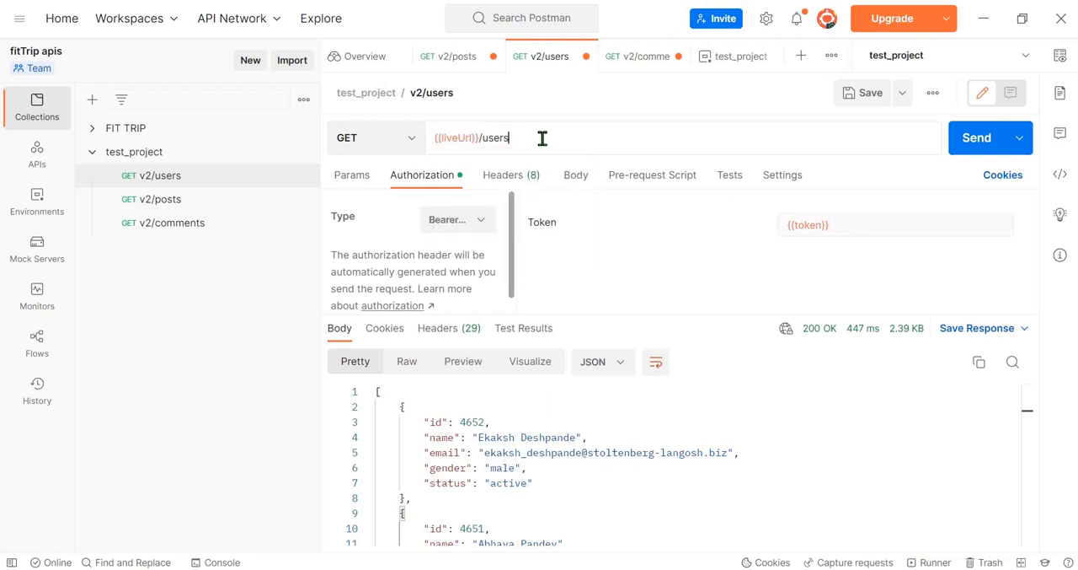
Step: Open the v2/comments request and examine the localUrl variable and its initial value in the test_project environment
left_click(168, 233)
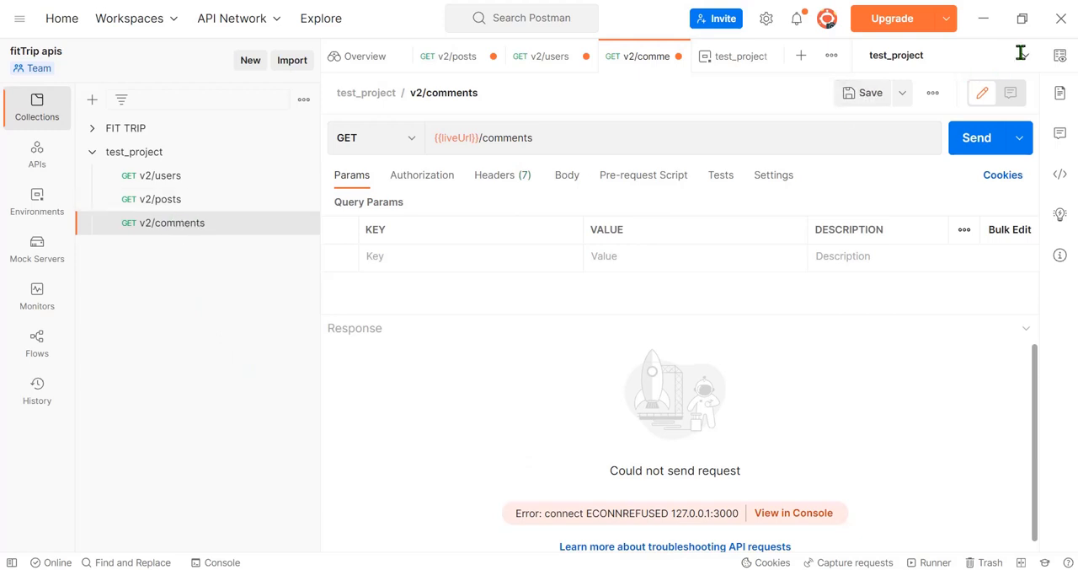
left_click(1060, 55)
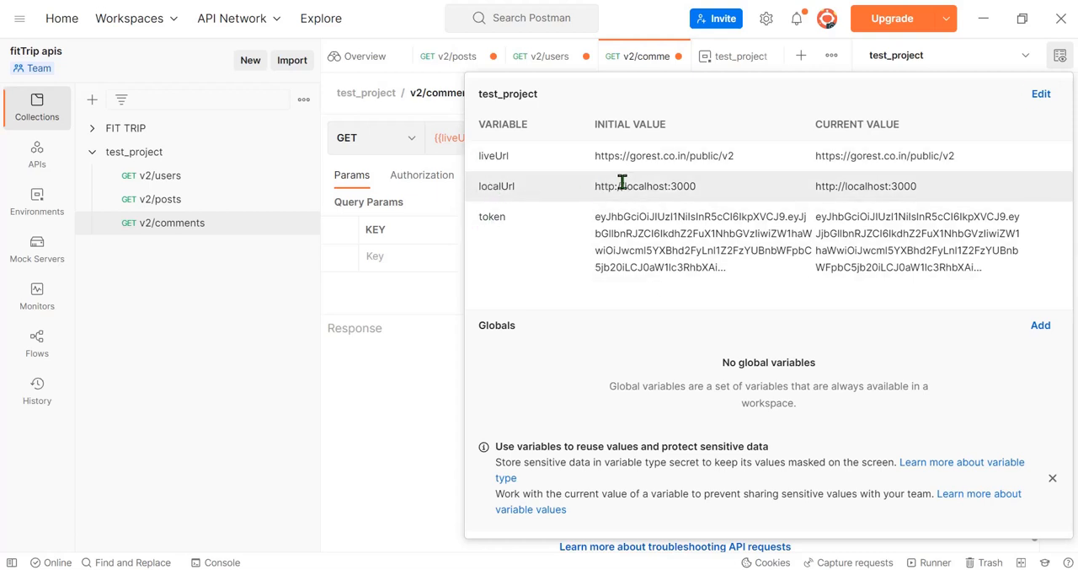
left_click_drag(718, 186, 483, 189)
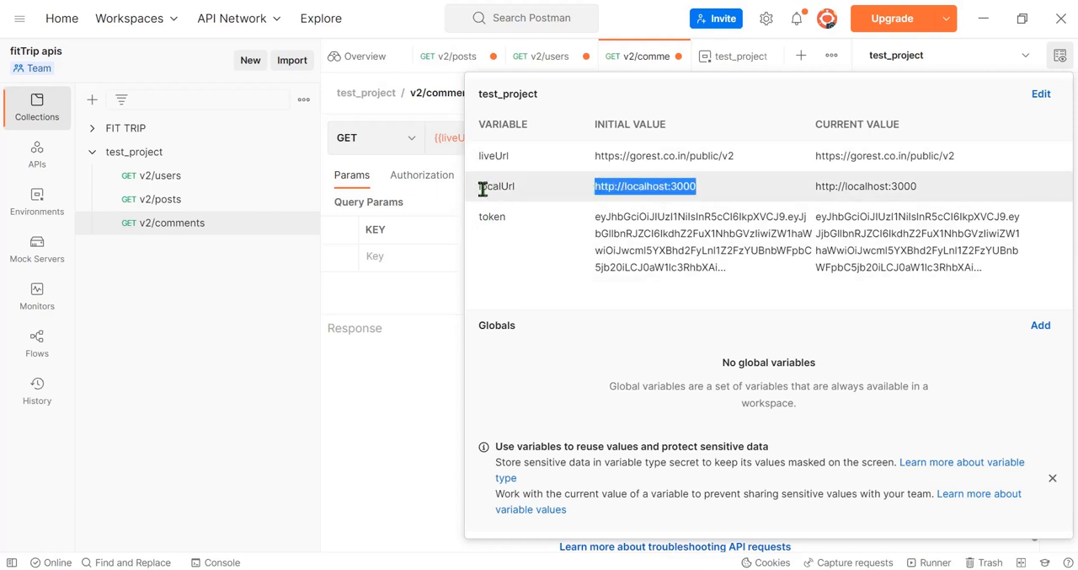
double_click(484, 187)
key("ctrl+c")
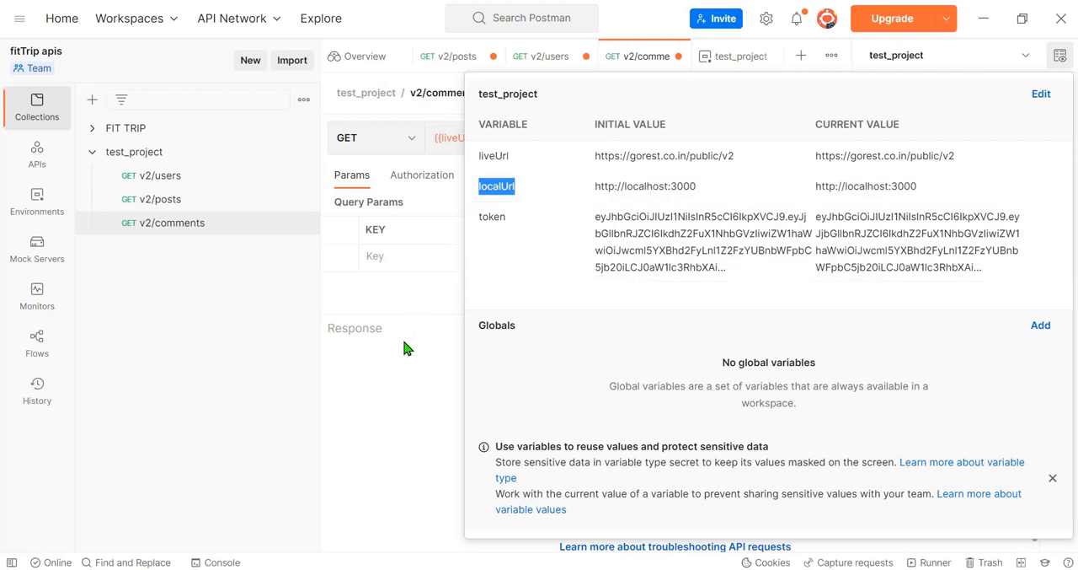
Step: Try replacing the liveUrl variable with localUrl in the v2/comments request URL
left_click(409, 349)
double_click(455, 137)
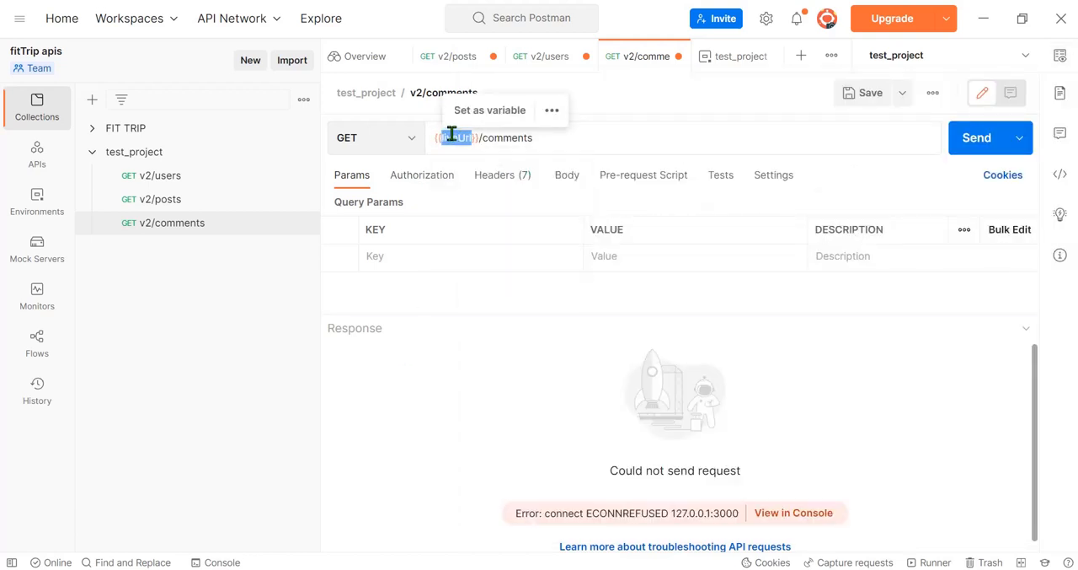
key("ctrl+v")
left_click(597, 138)
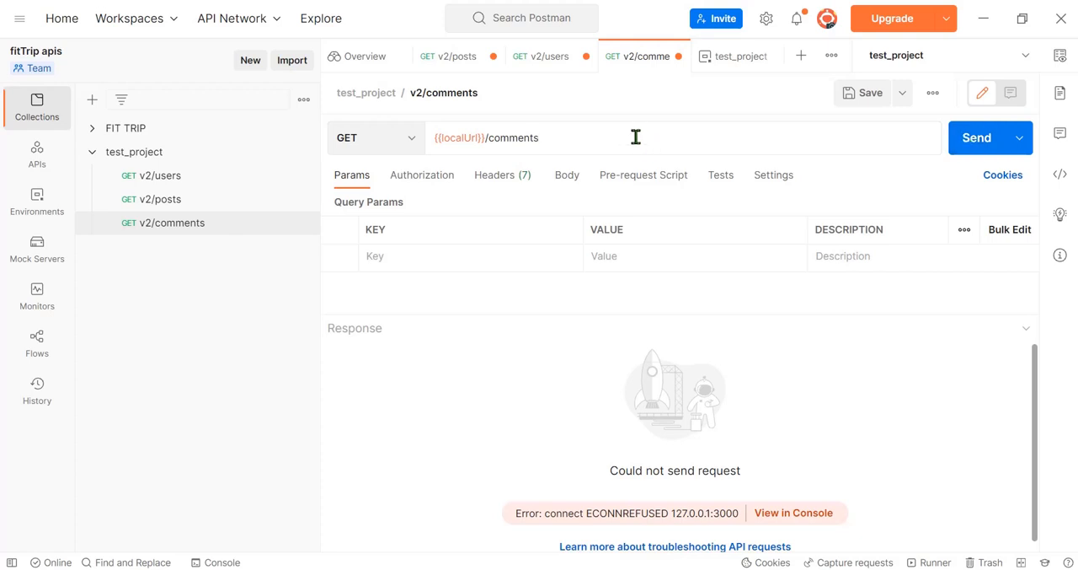
key("ctrl+z")
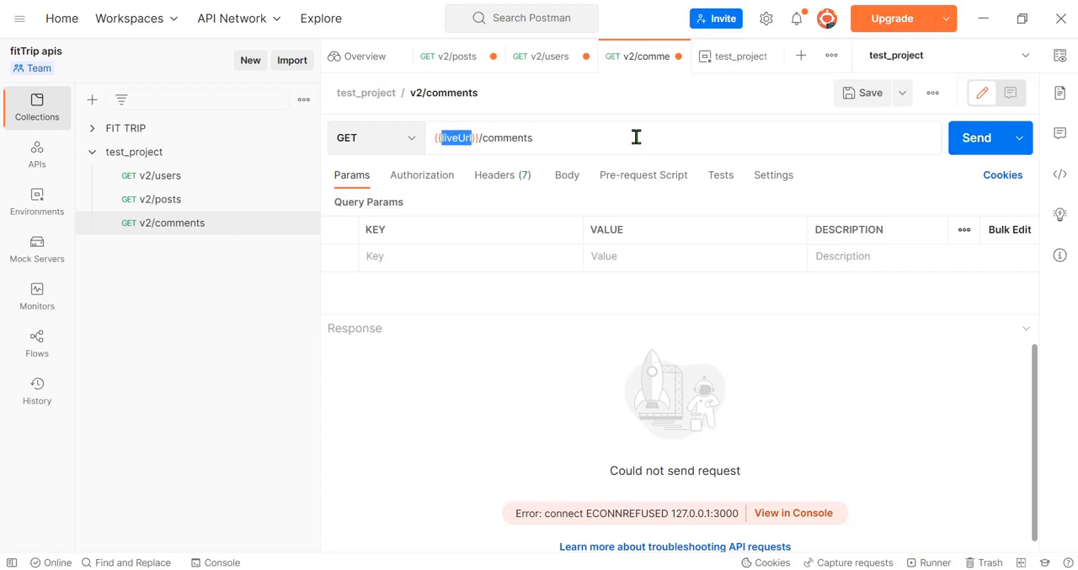
left_click(531, 410)
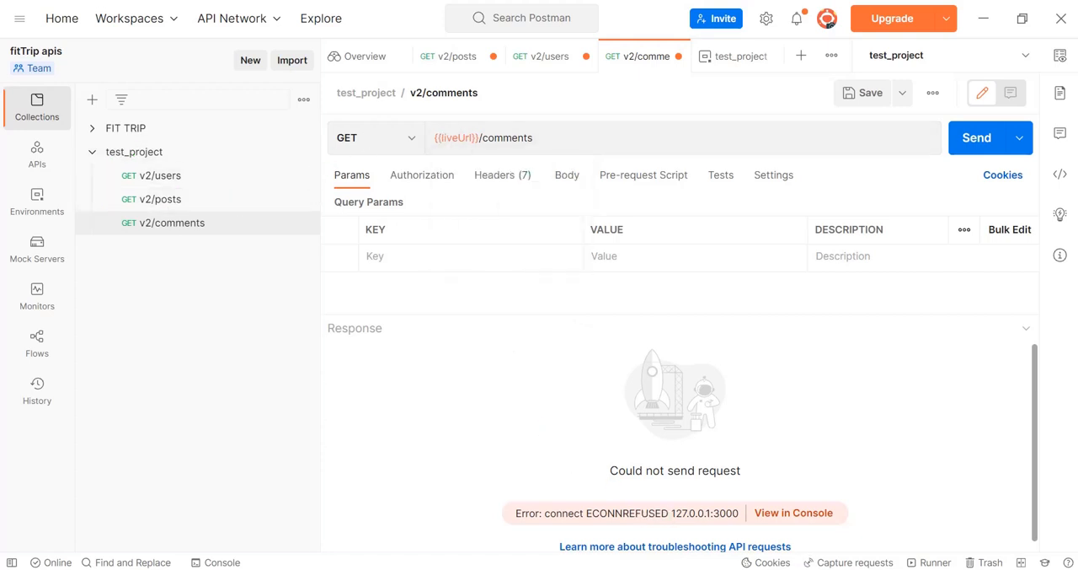
left_click(830, 569)
left_click(846, 557)
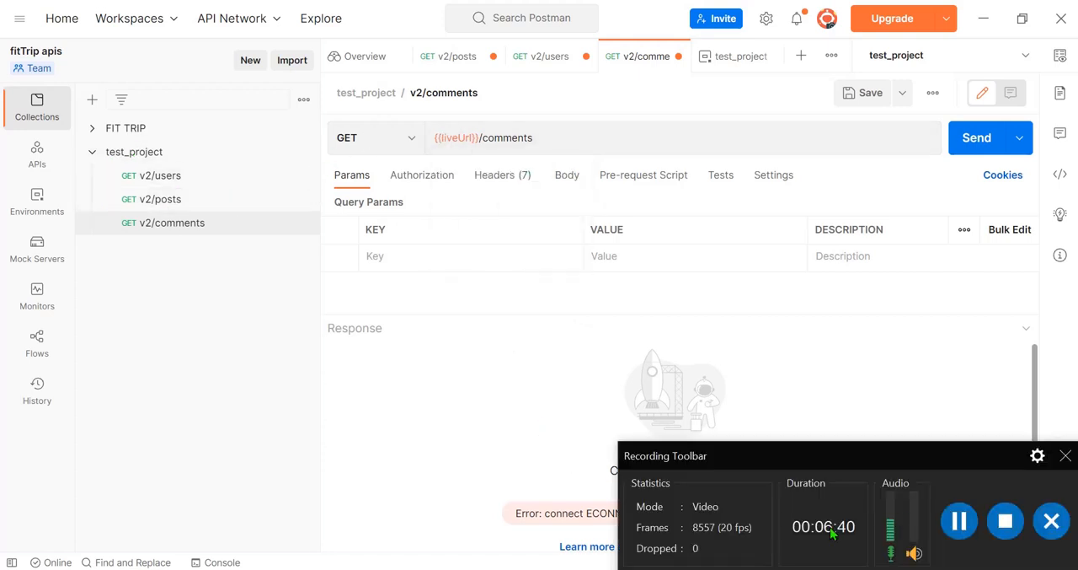
left_click(1066, 457)
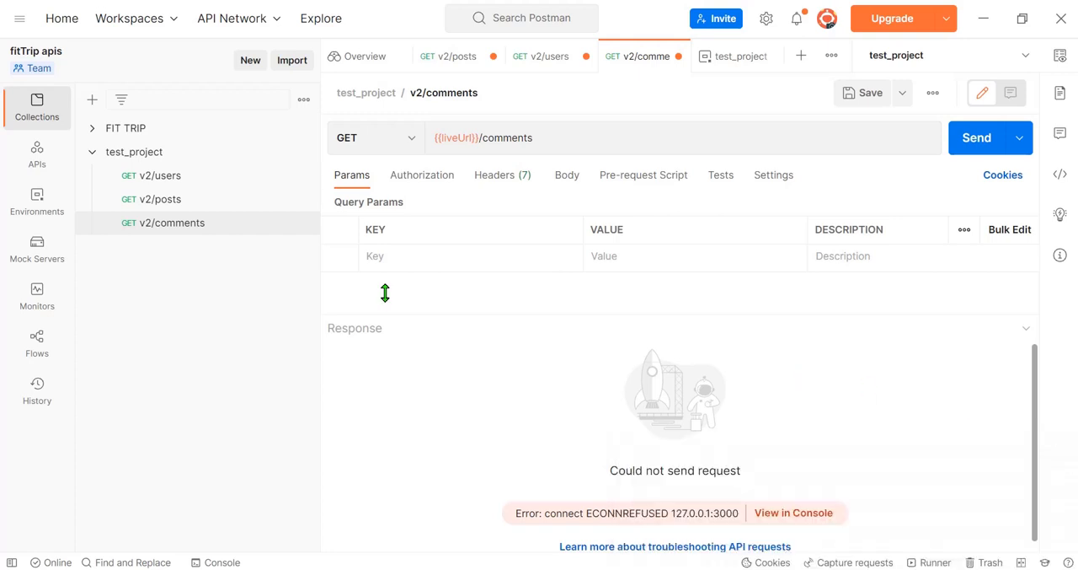
Step: Duplicate the v2/comments request, and duplicate that copy as well, in the test_project collection
left_click(302, 224)
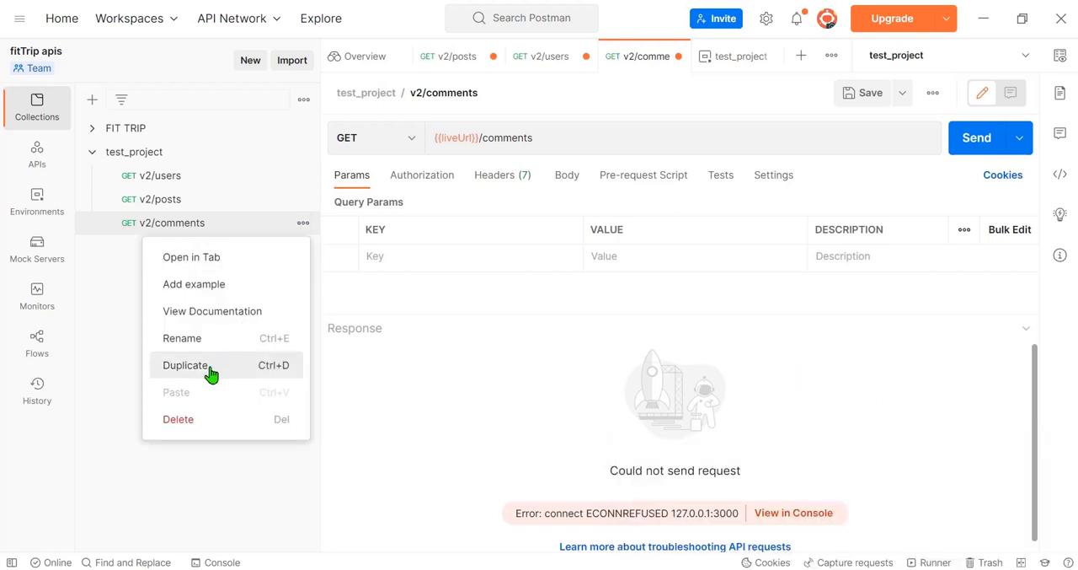
left_click(193, 363)
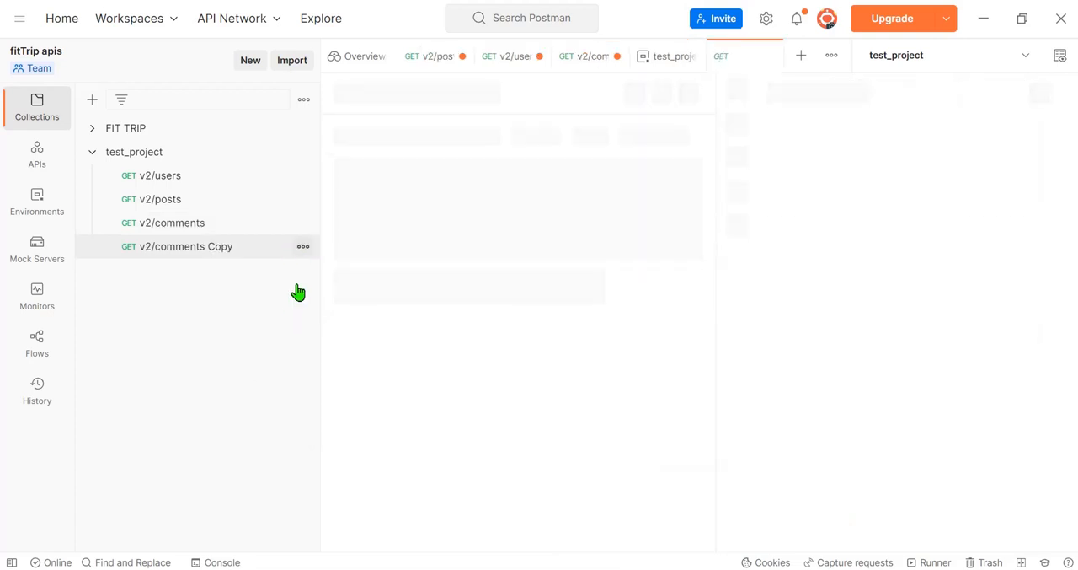
left_click(303, 246)
left_click(205, 390)
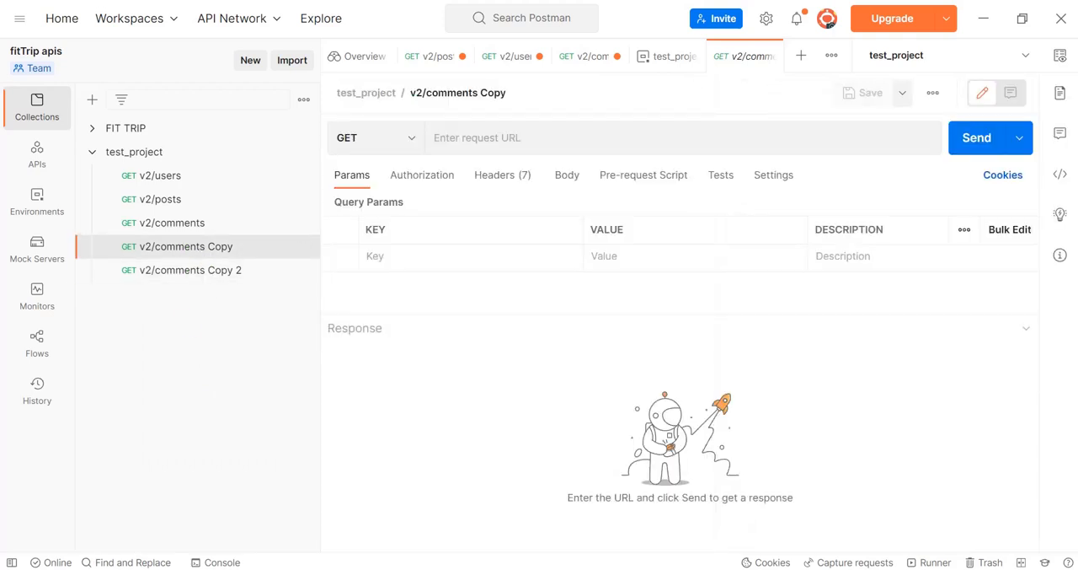
key("alt+Tab")
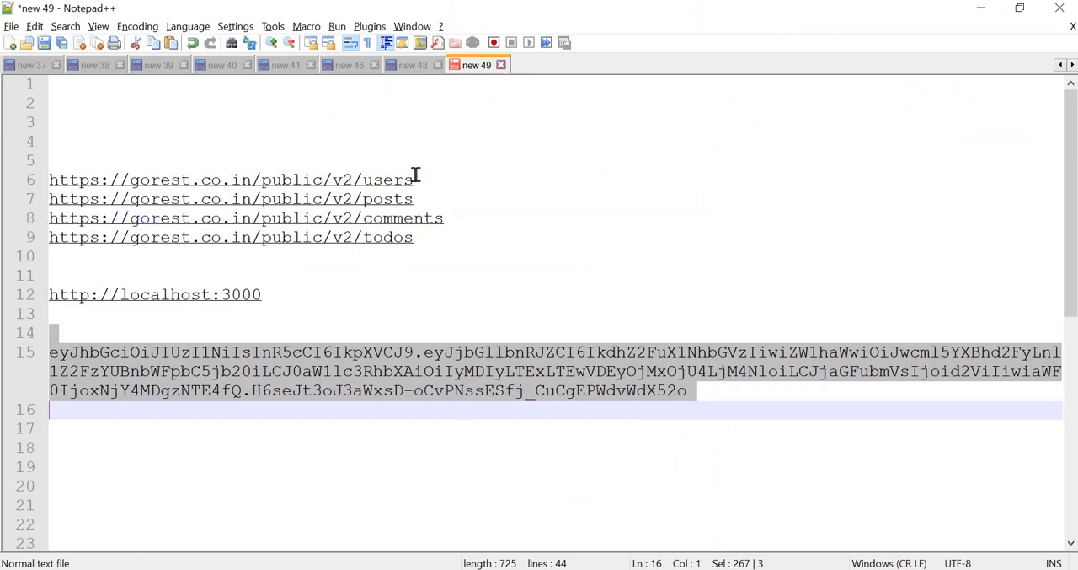
left_click_drag(424, 182, 44, 173)
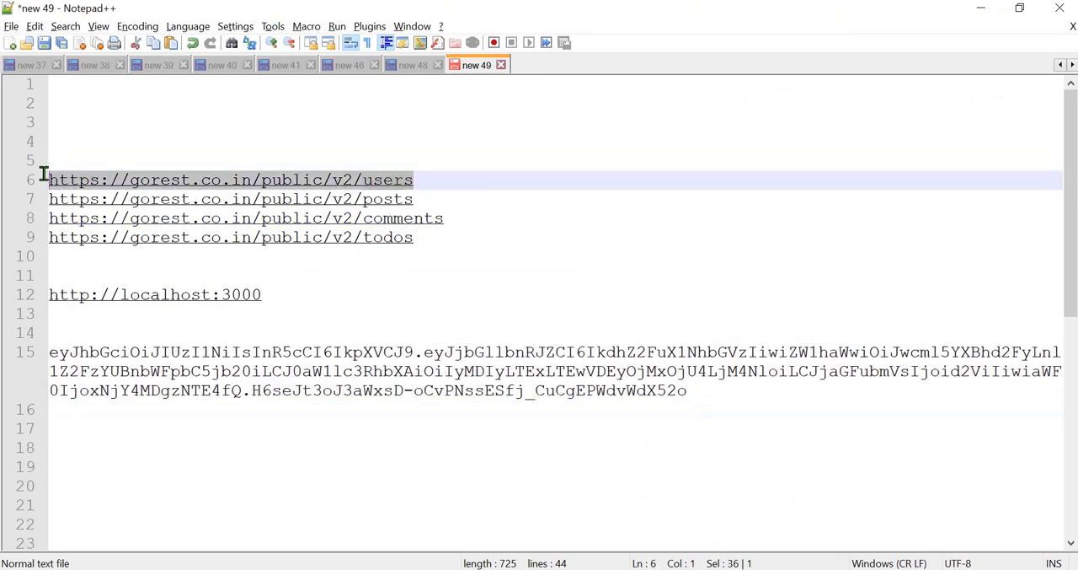
key("ctrl+c")
key("alt+Tab")
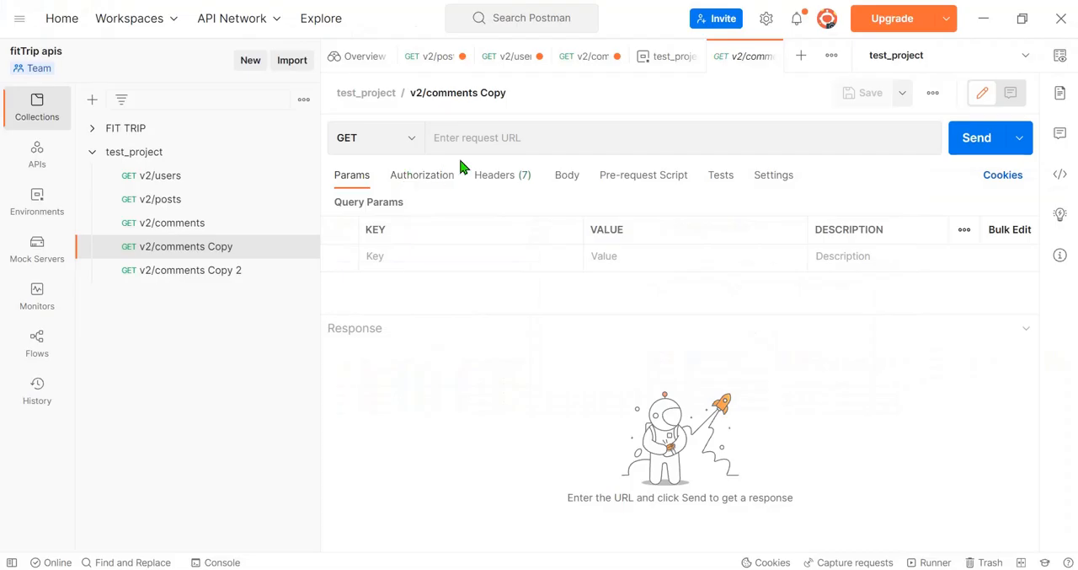
left_click(496, 135)
key("ctrl+v")
key("alt+Tab")
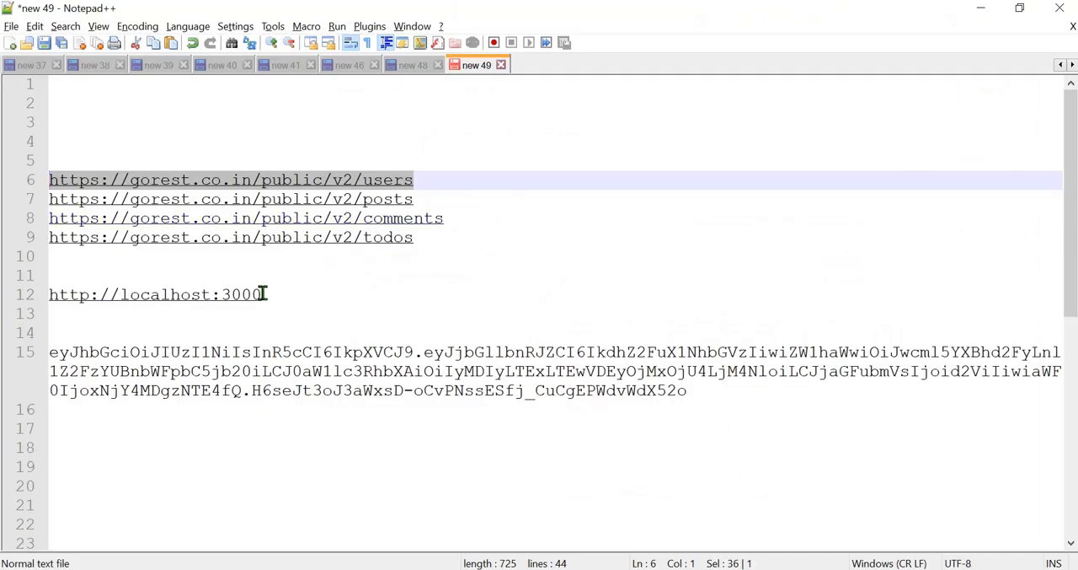
left_click_drag(262, 294, 101, 279)
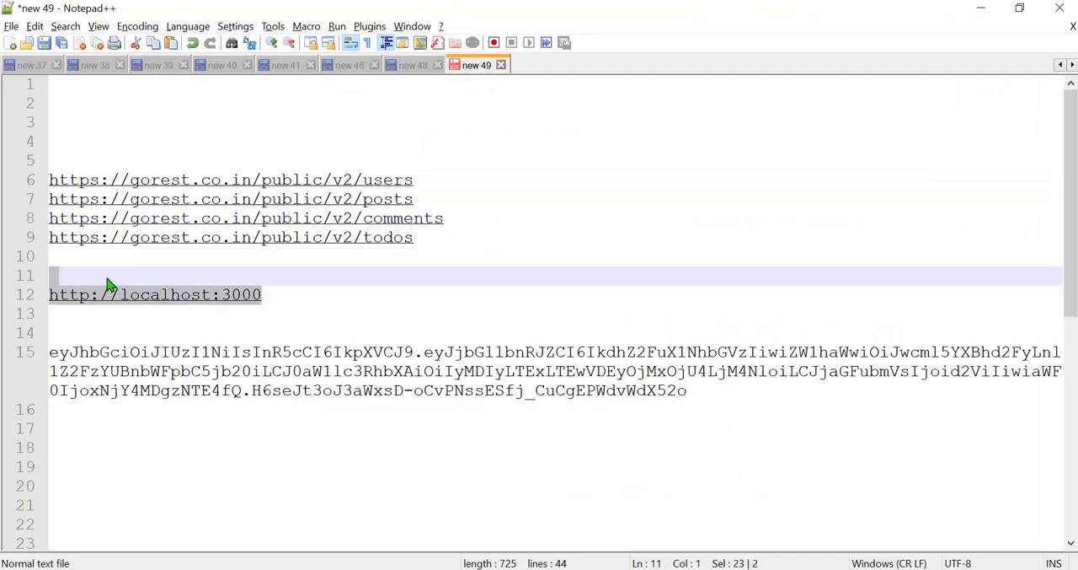
key("ctrl+c")
key("alt+Tab")
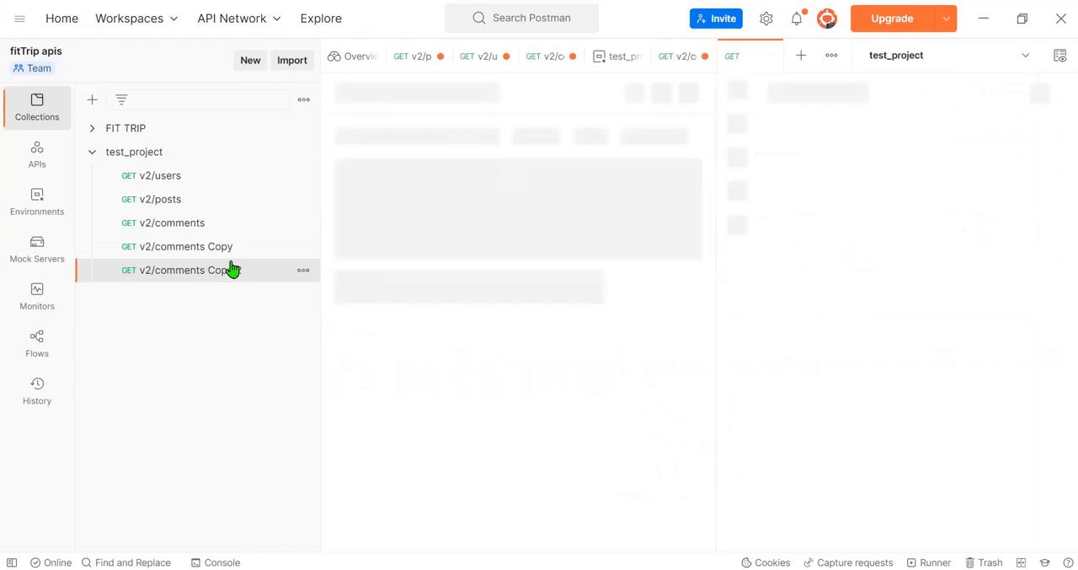
left_click(531, 141)
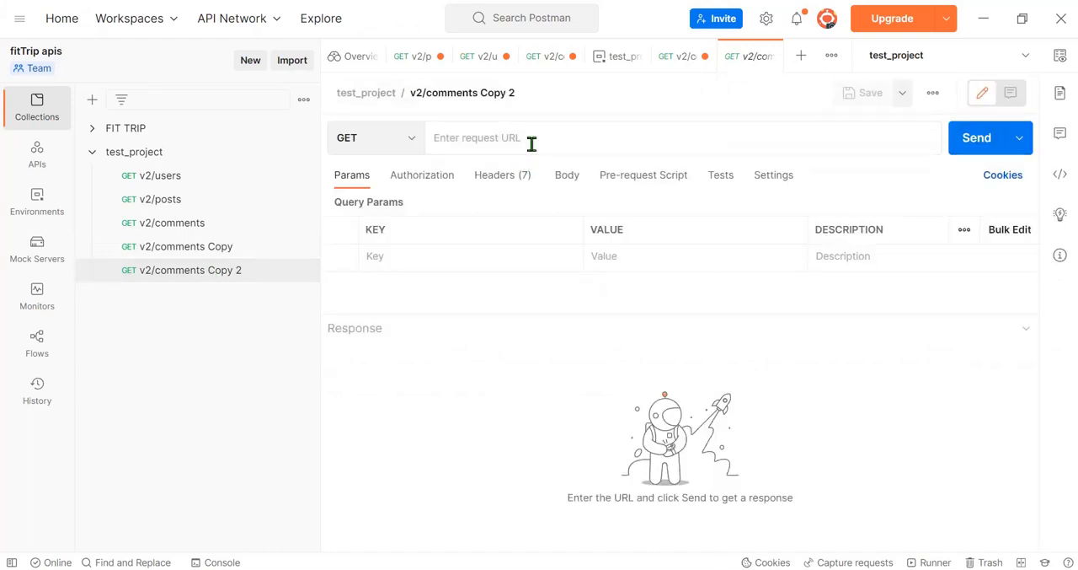
key("ctrl+v")
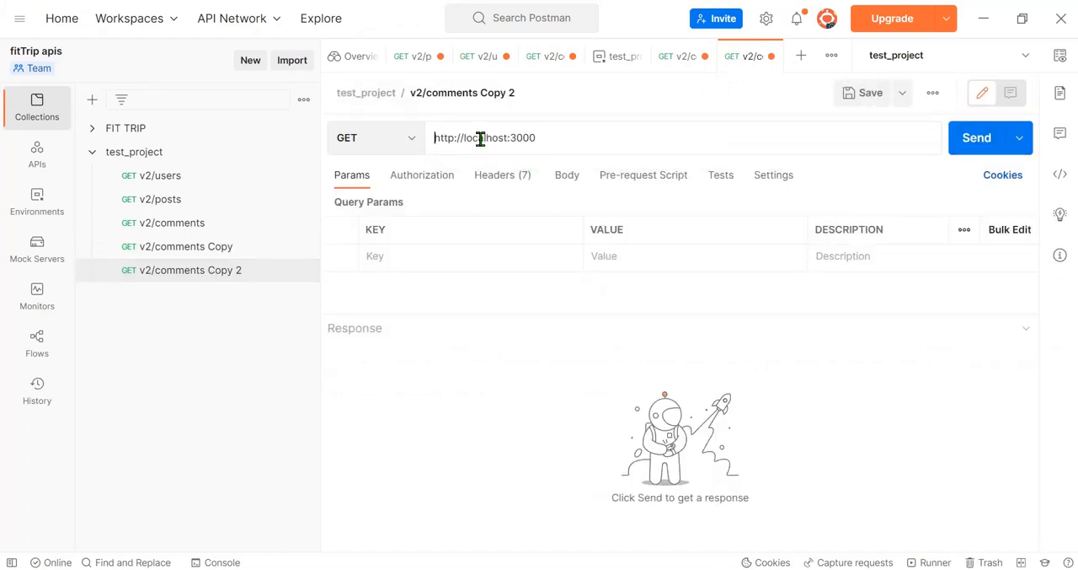
left_click(202, 246)
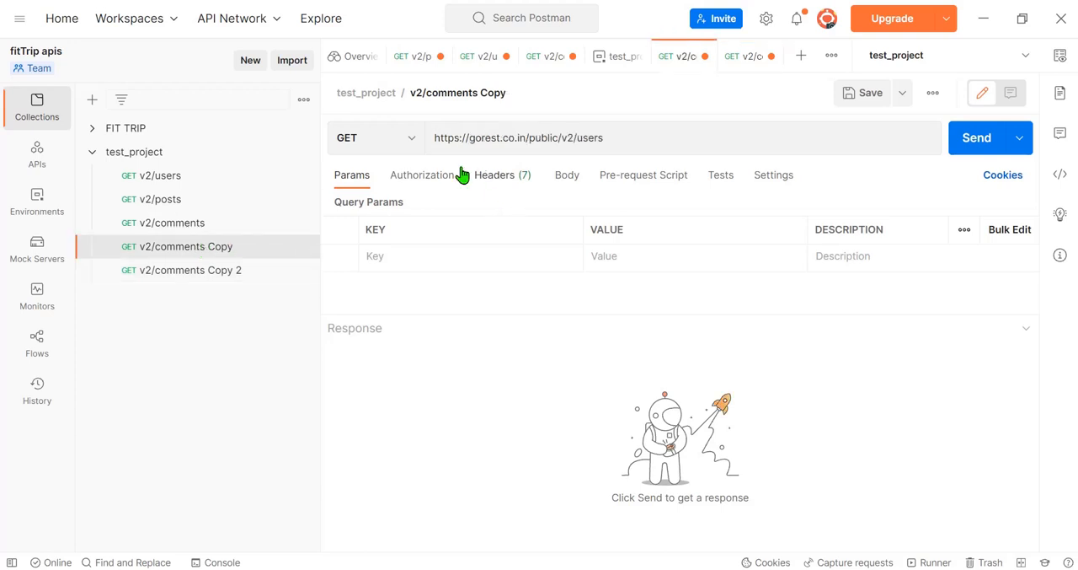
left_click(630, 138)
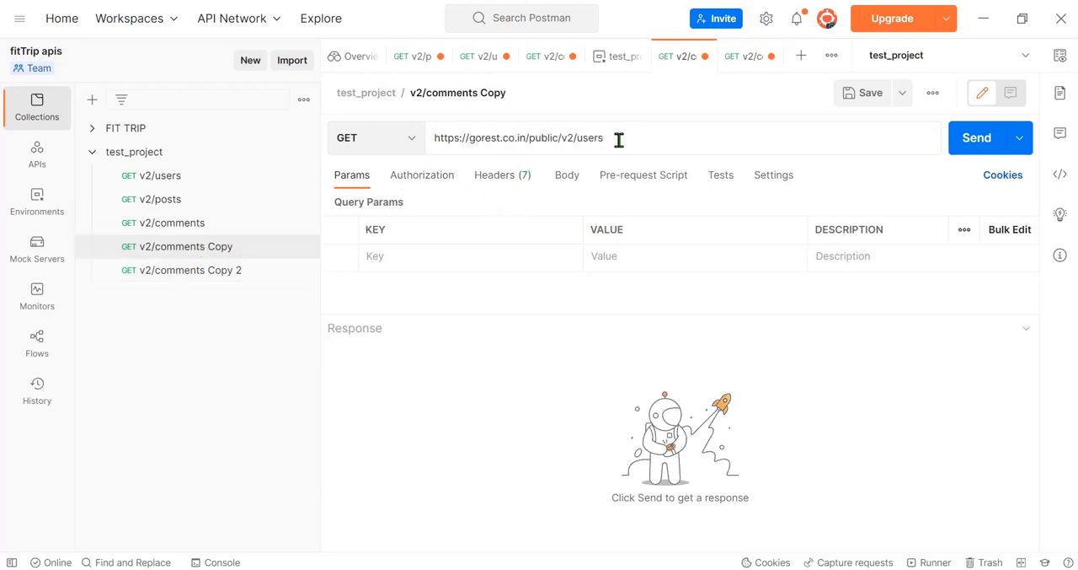
left_click_drag(613, 140, 421, 137)
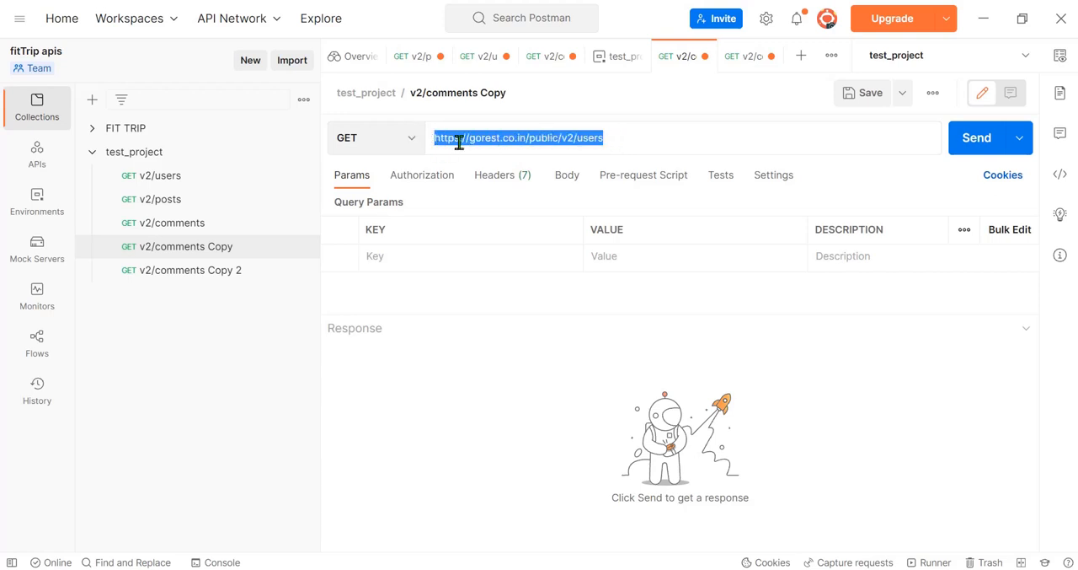
left_click(194, 277)
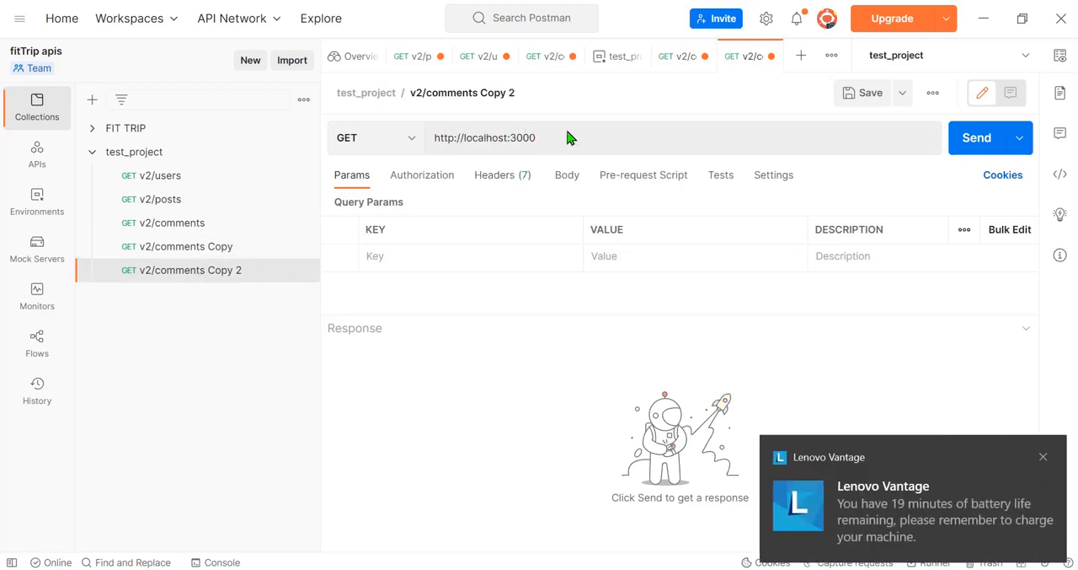
left_click(545, 138)
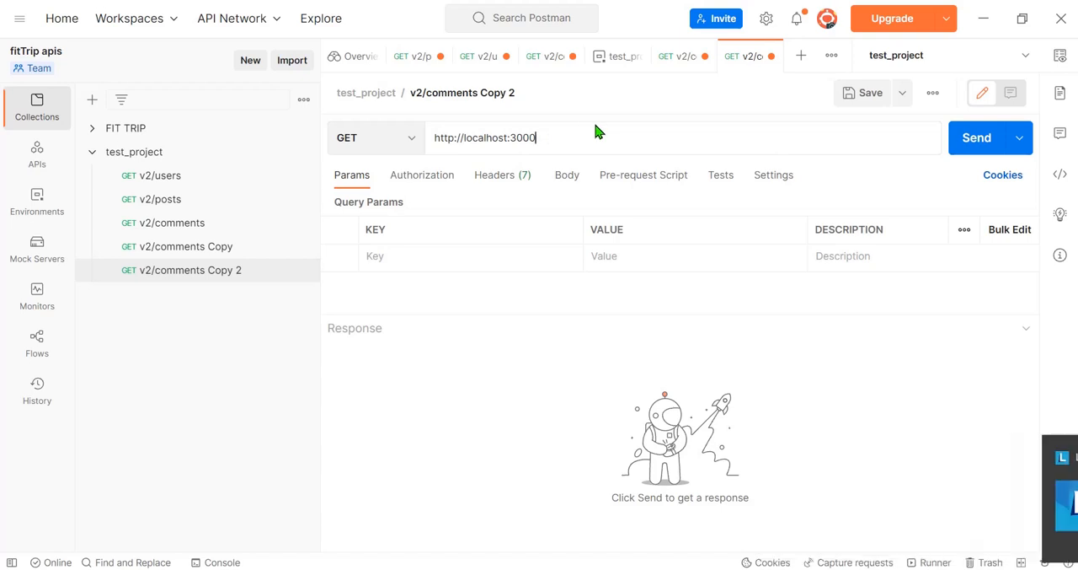
type("/api/v/getdata")
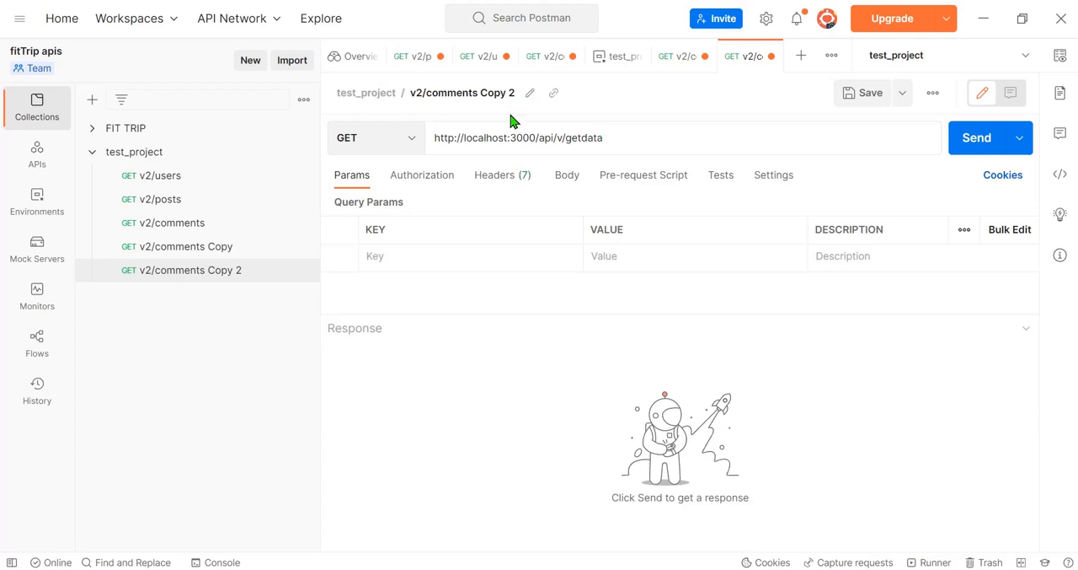
Step: Compare the request URLs of v2/comments Copy and v2/comments Copy 2
double_click(493, 137)
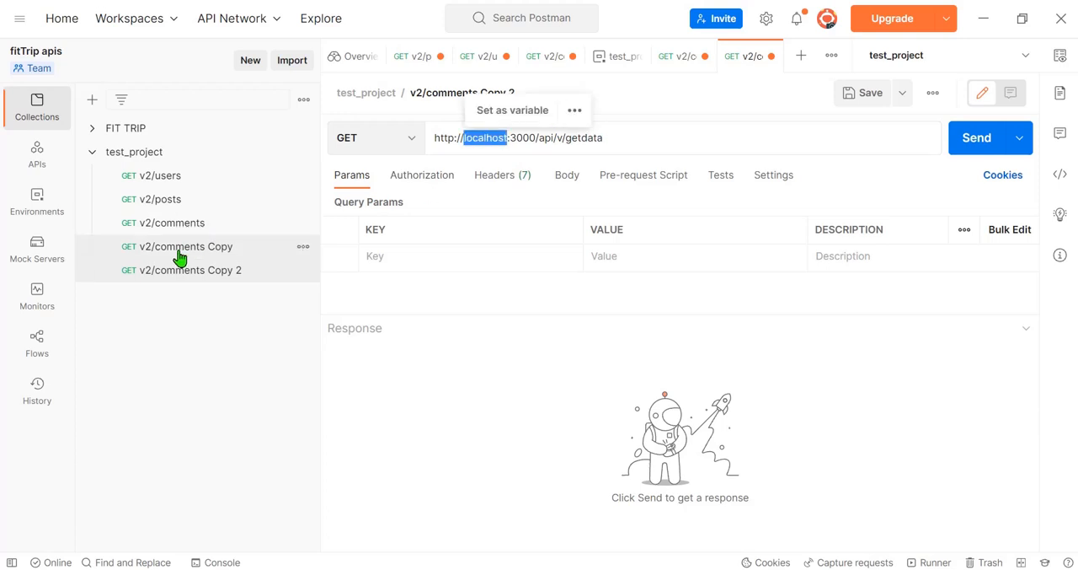
left_click(182, 247)
triple_click(481, 137)
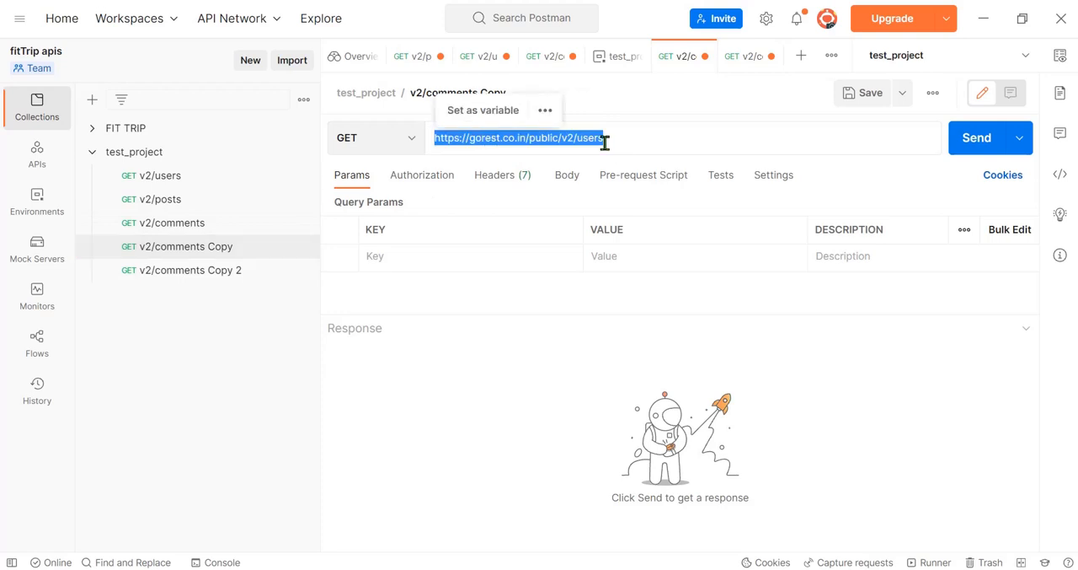
left_click(462, 193)
left_click(223, 274)
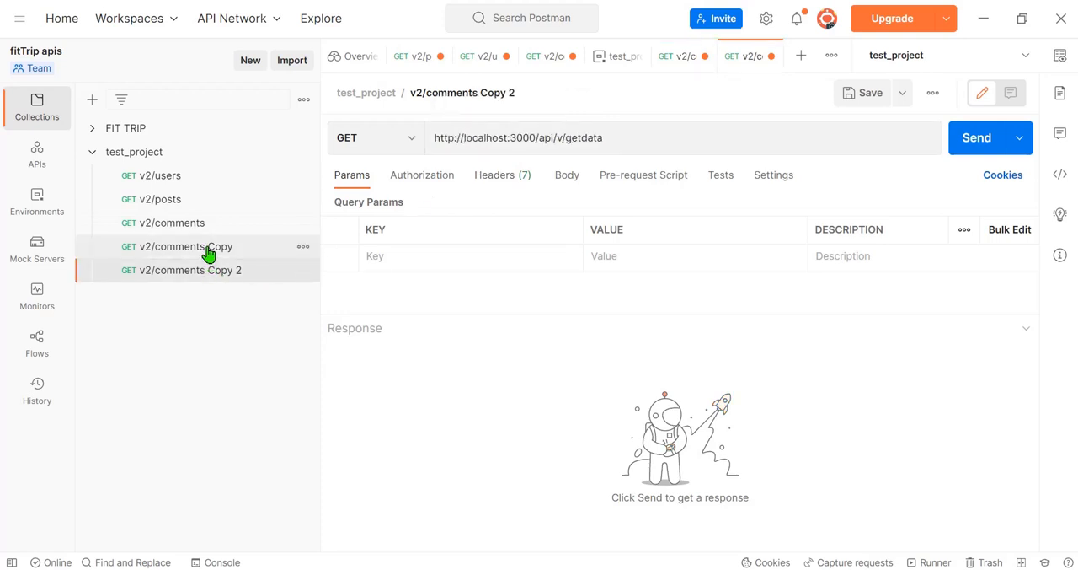
left_click(209, 250)
left_click(201, 273)
left_click(203, 252)
left_click(202, 271)
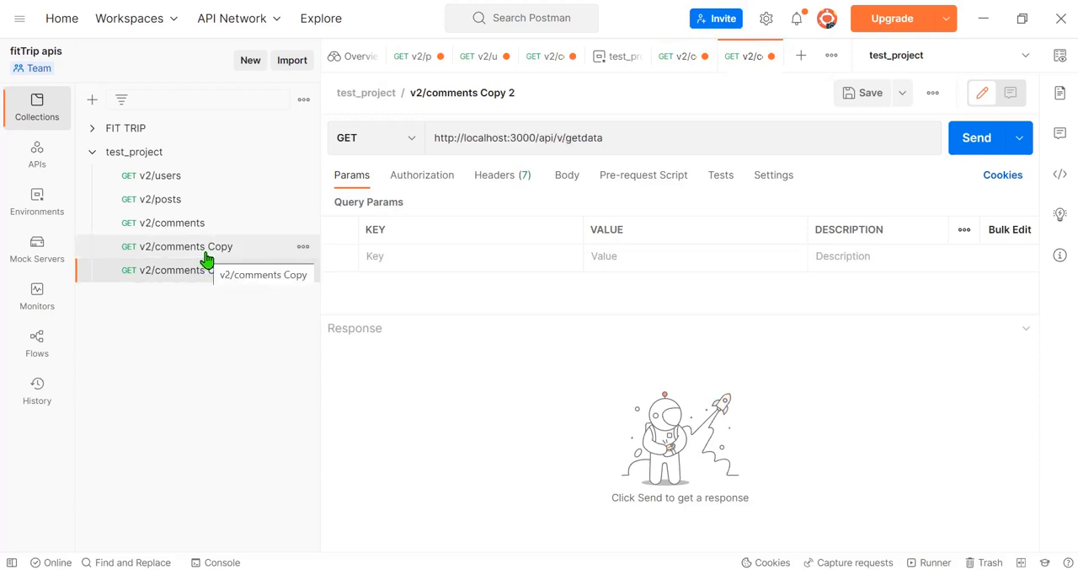
left_click(205, 251)
left_click(202, 269)
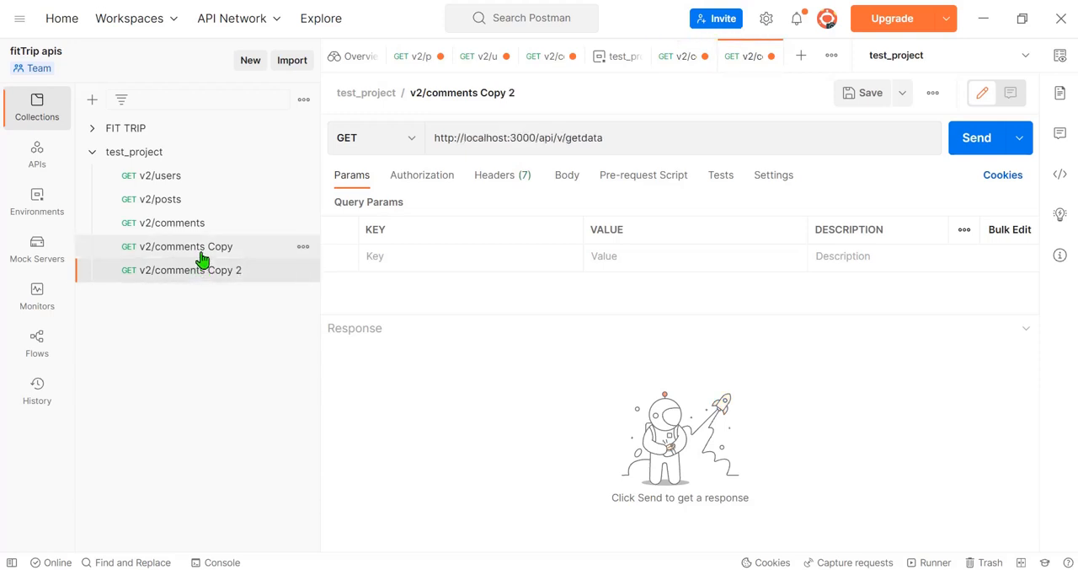
left_click(202, 253)
left_click_drag(528, 136, 428, 138)
key("BackSpace")
key("Delete")
key("Delete")
key("Delete")
key("Delete")
key("Delete")
key("Delete")
key("Delete")
key("Delete")
key("Delete")
key("Delete")
key("Delete")
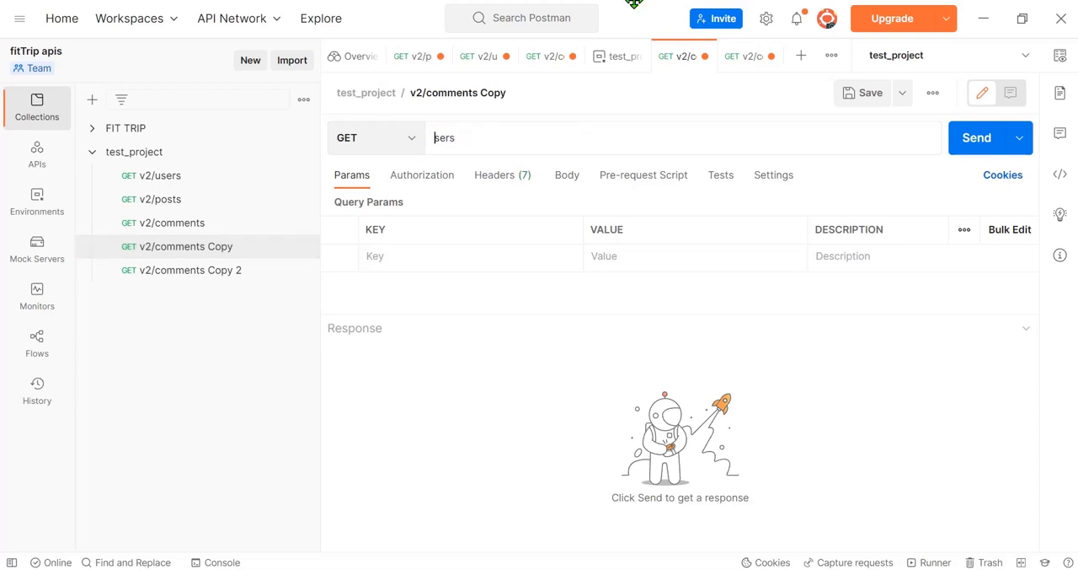
key("ctrl+z")
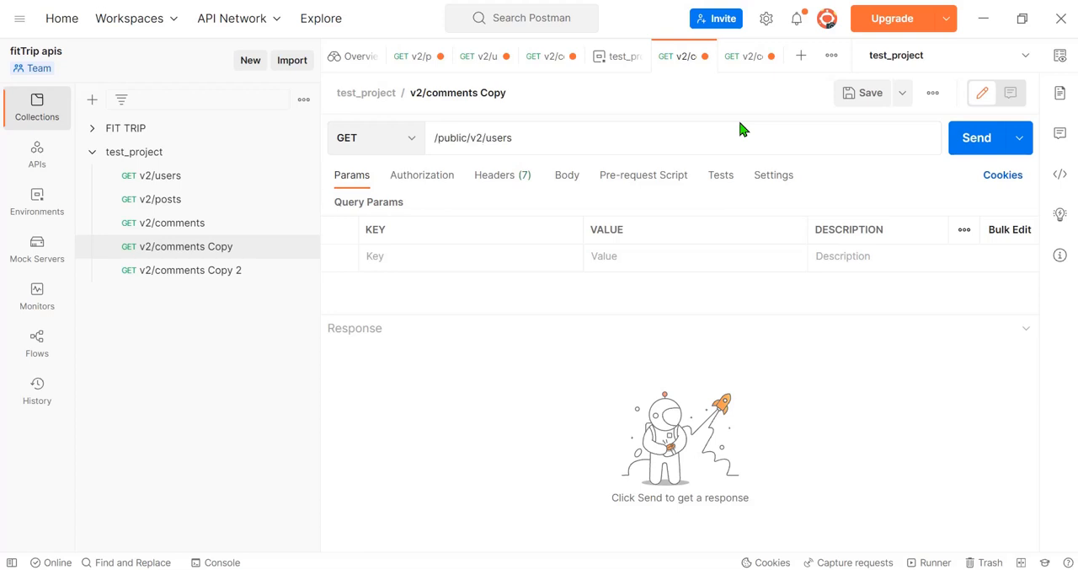
key("Delete")
key("Delete")
key("Delete")
key("Delete")
key("Delete")
key("Delete")
key("Delete")
key("Delete")
key("Delete")
Step: Insert the variable {{liveUrl}} before /users in the v2/comments Copy request URL
type("{{")
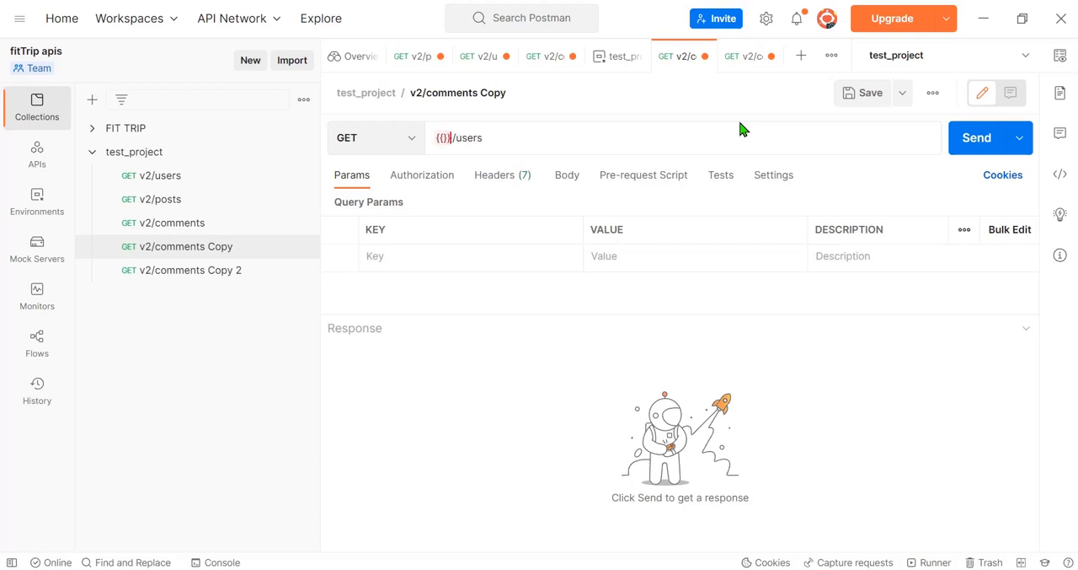
type("liveUr")
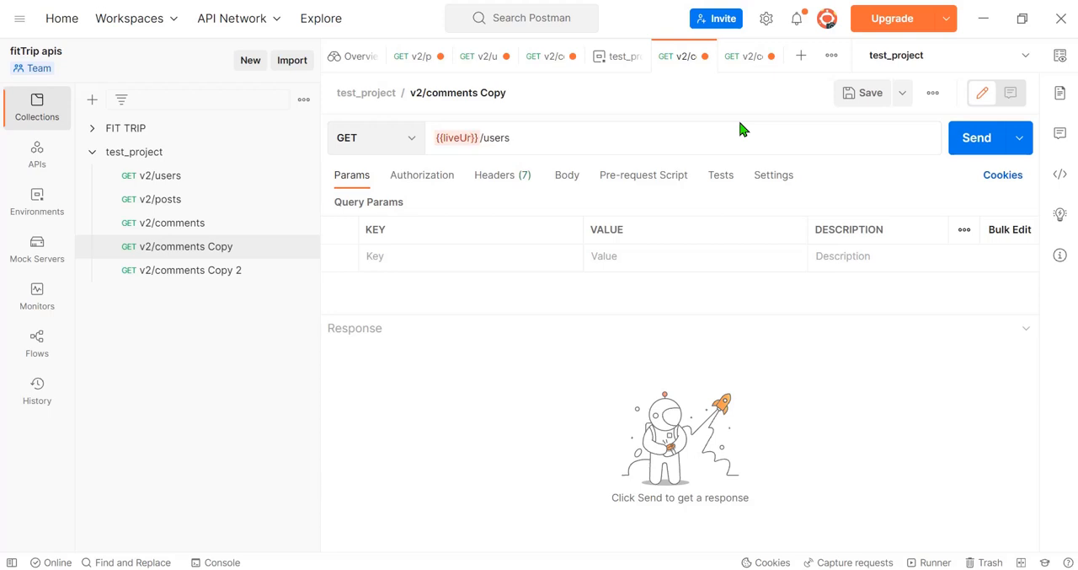
type("l")
left_click(496, 385)
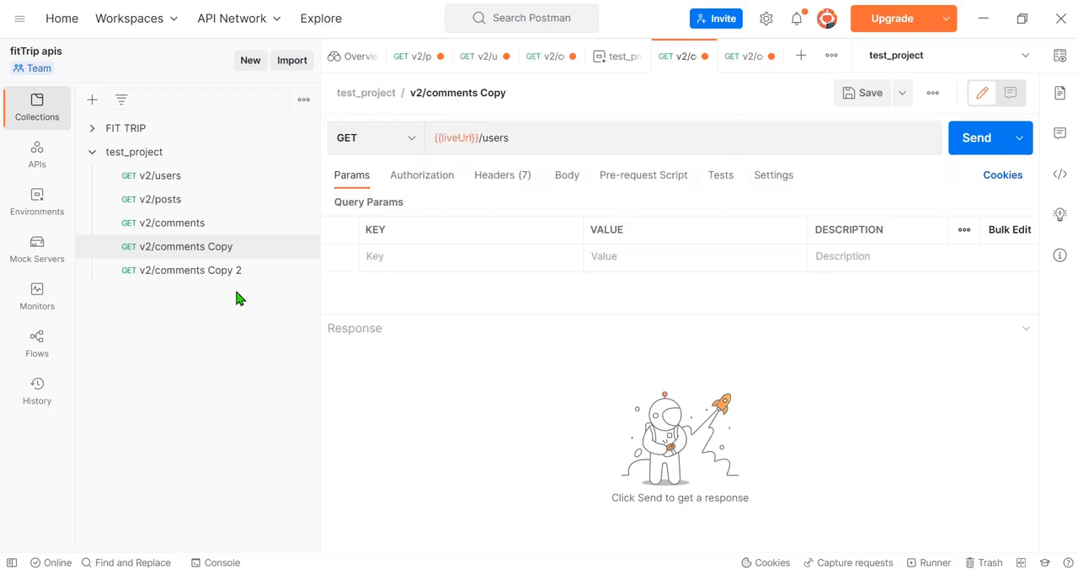
left_click(205, 272)
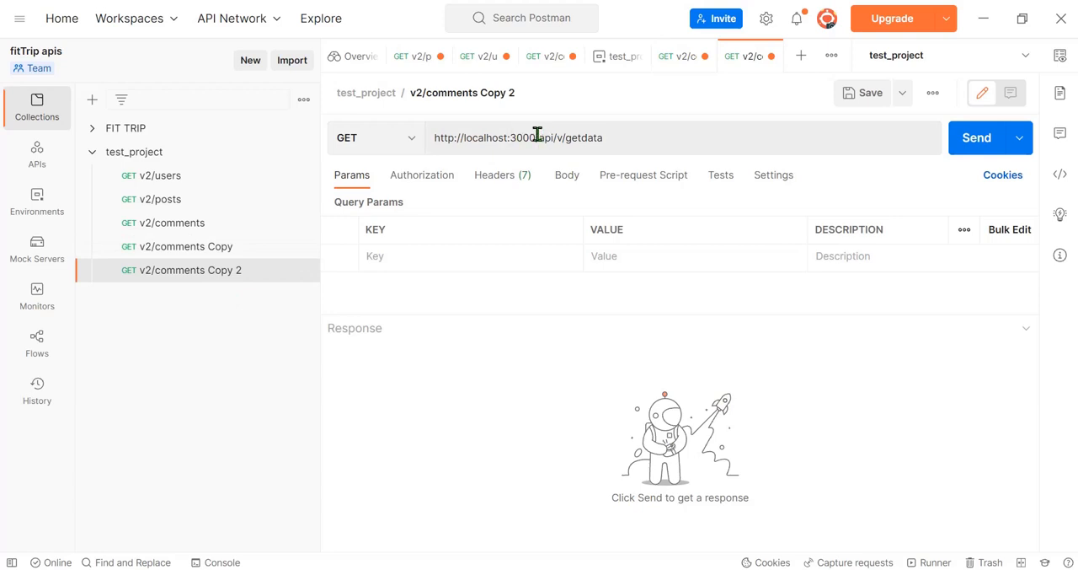
left_click_drag(465, 137, 487, 138)
left_click(540, 136)
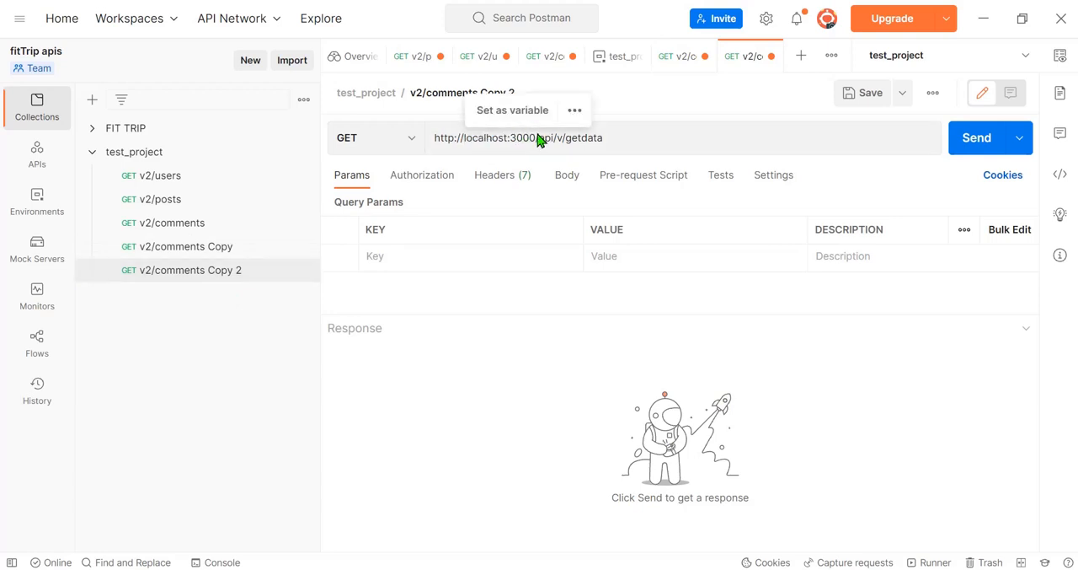
left_click(536, 137)
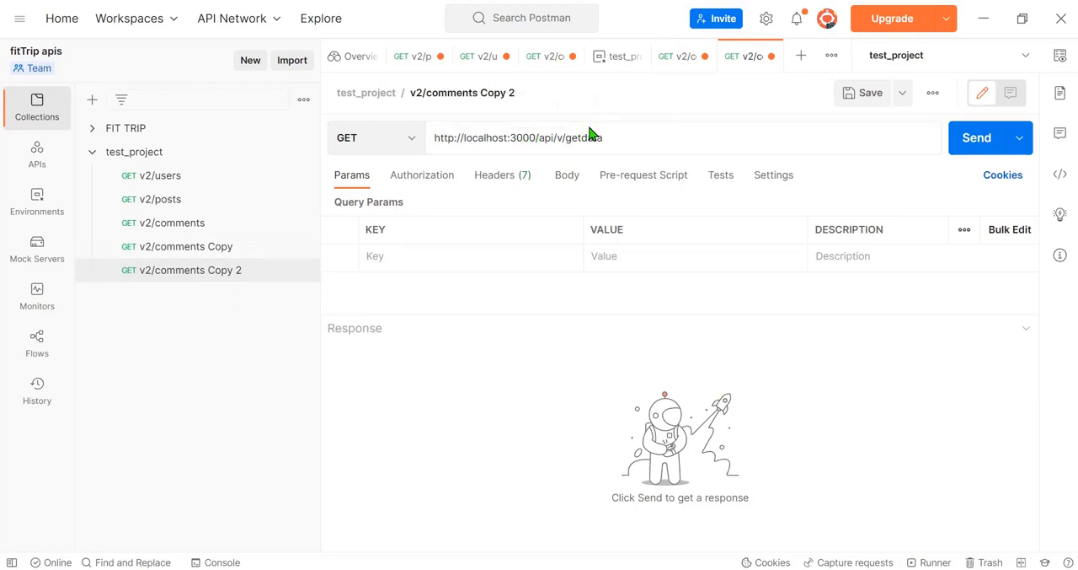
key("ctrl+BackSpace")
key("ctrl+BackSpace")
key("ctrl+BackSpace")
key("ctrl+BackSpace")
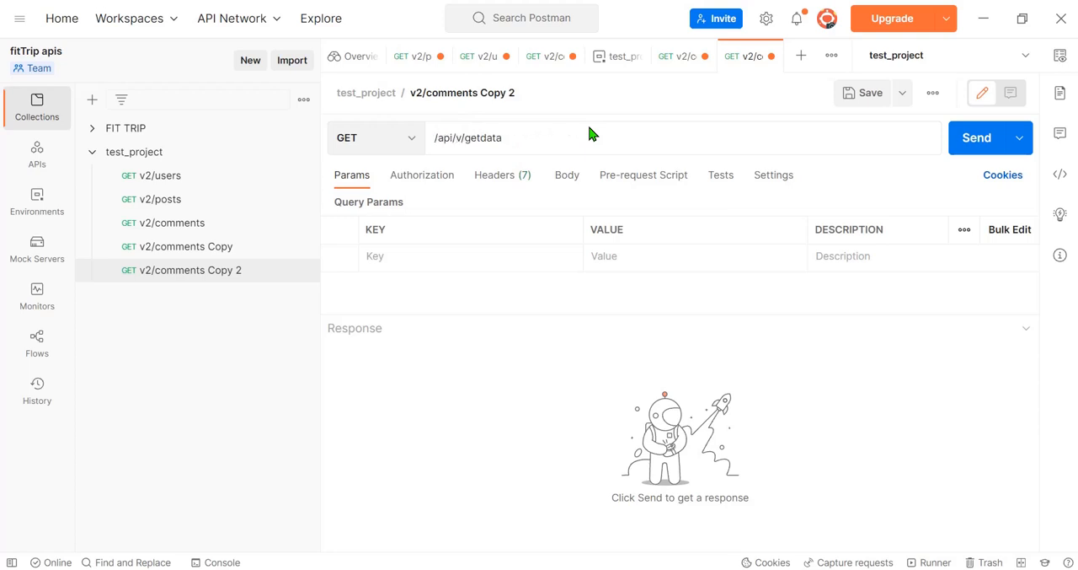
Step: Insert the variable {{localUrl}} before /api/v/getdata in the v2/comments Copy 2 request URL and check what it resolves to
type("{{")
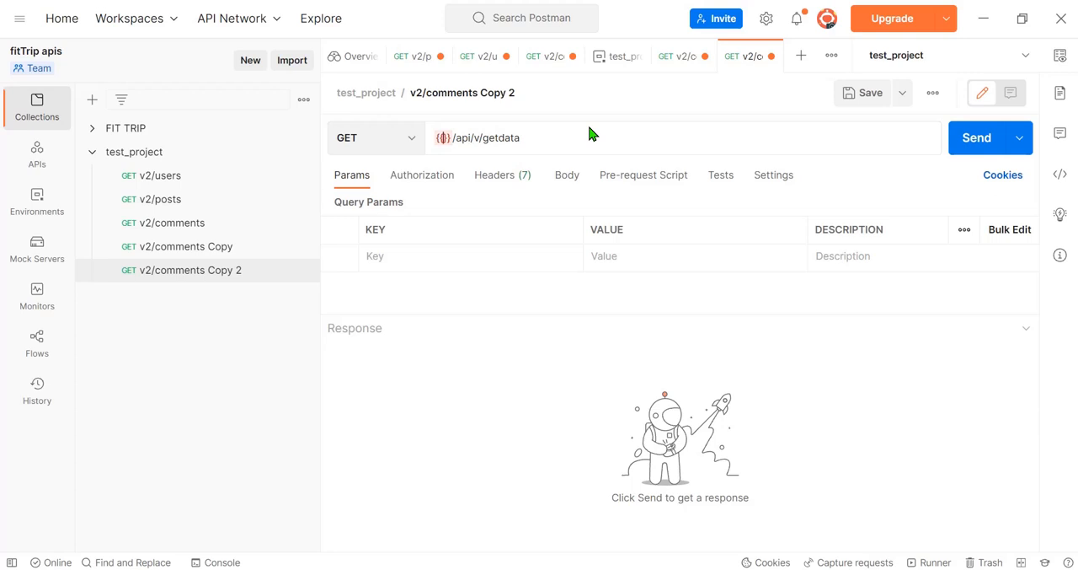
type("localU")
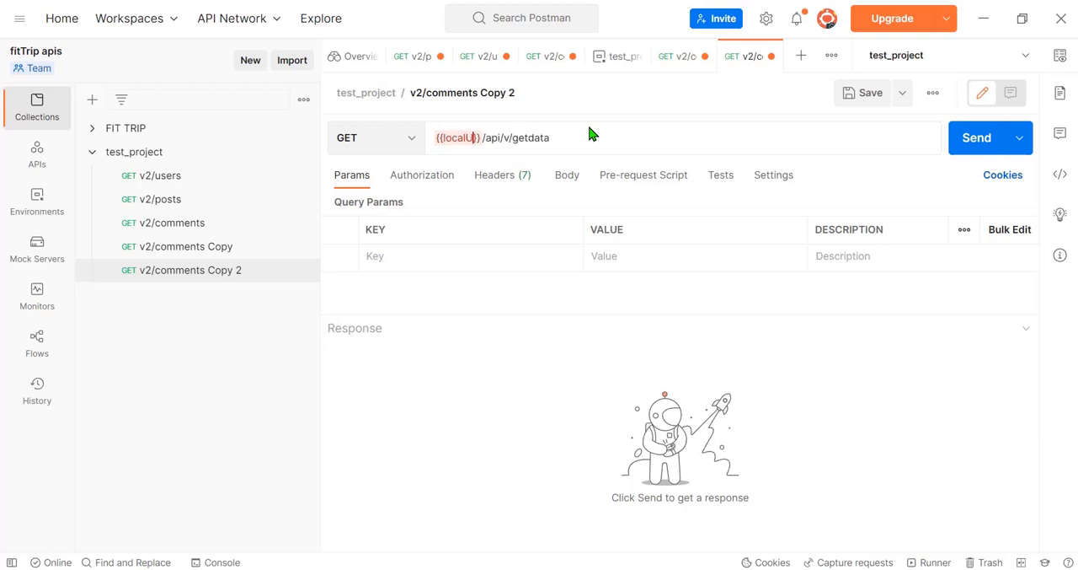
type("rl")
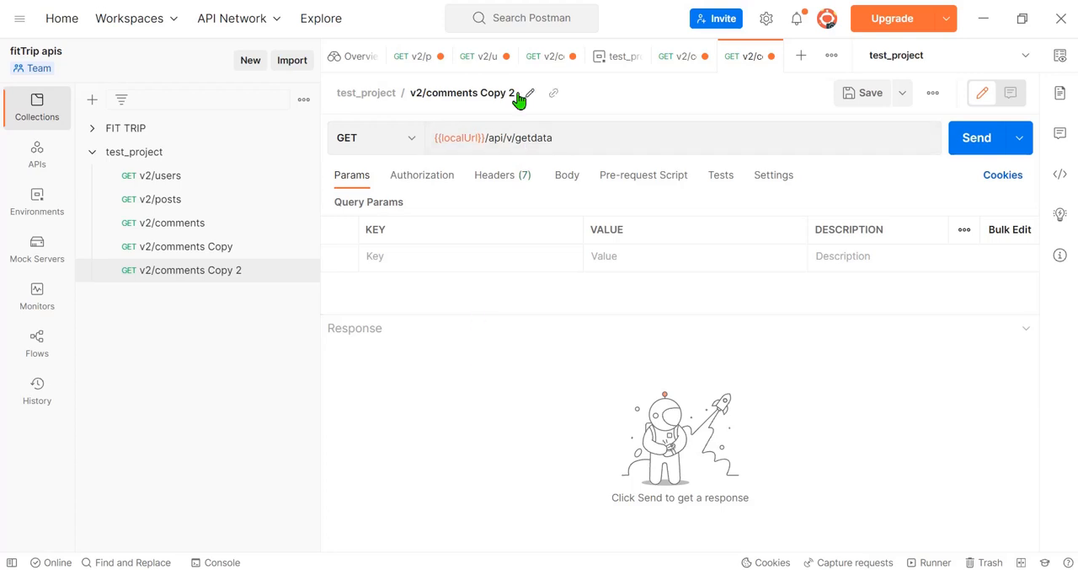
mouse_move(472, 139)
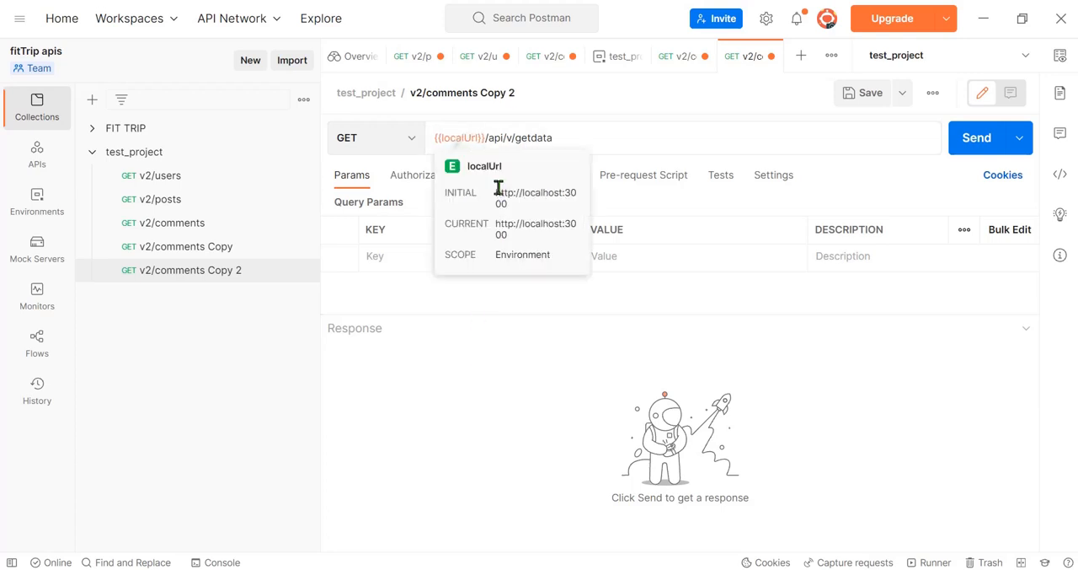
Step: Replace the liveUrl variable with localUrl in the v2/comments Copy request URL, so it reads {{localUrl}}/users
left_click(223, 249)
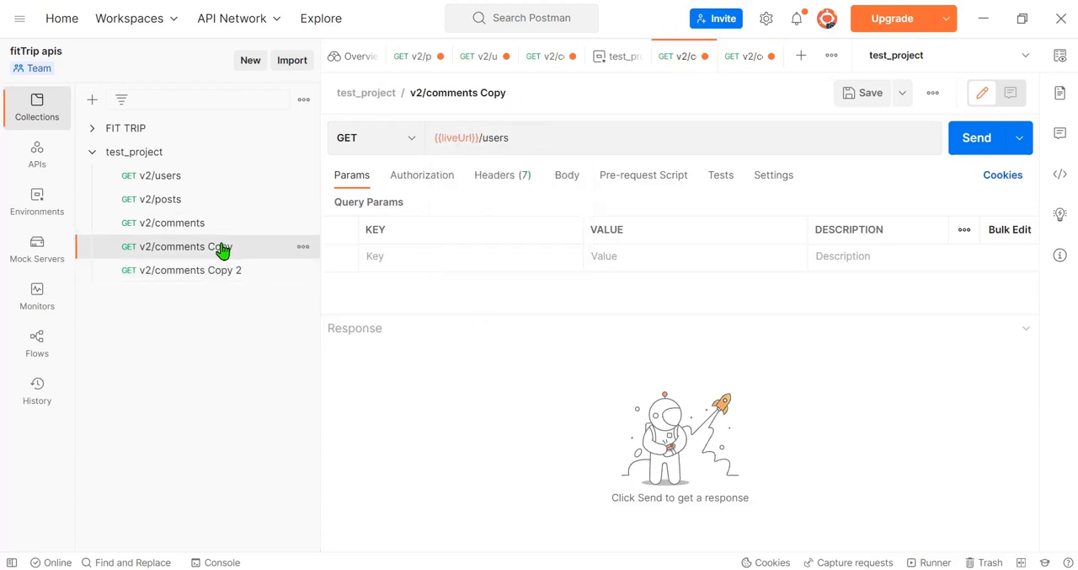
left_click(455, 137)
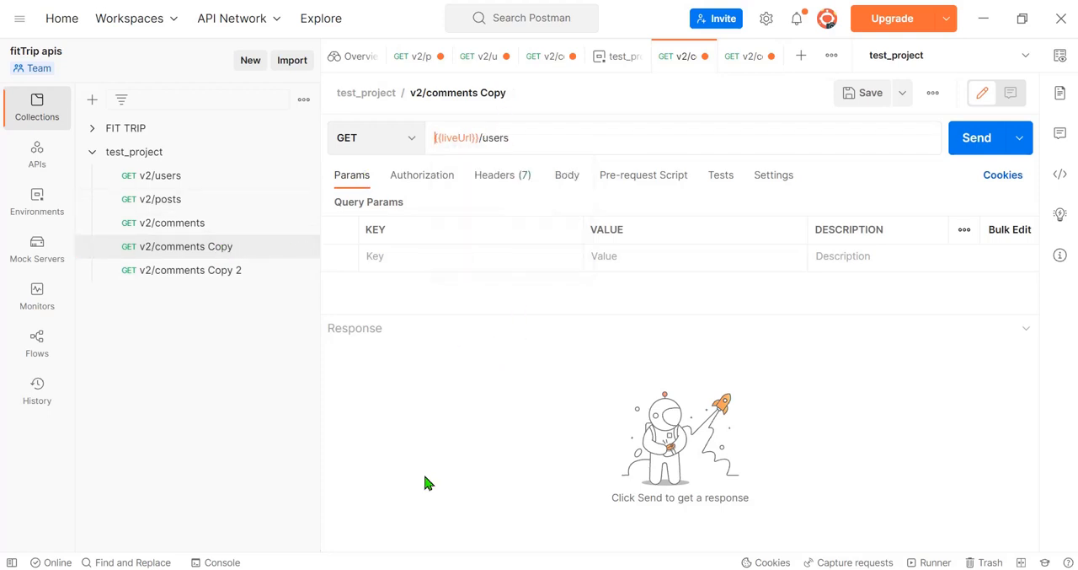
left_click(215, 271)
left_click(223, 246)
double_click(460, 137)
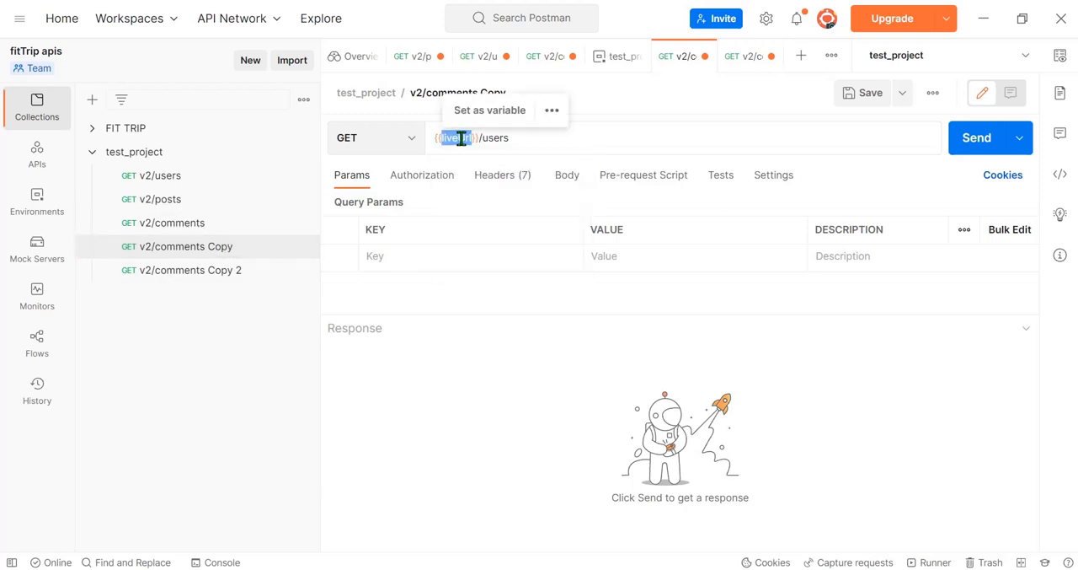
type("localUrl")
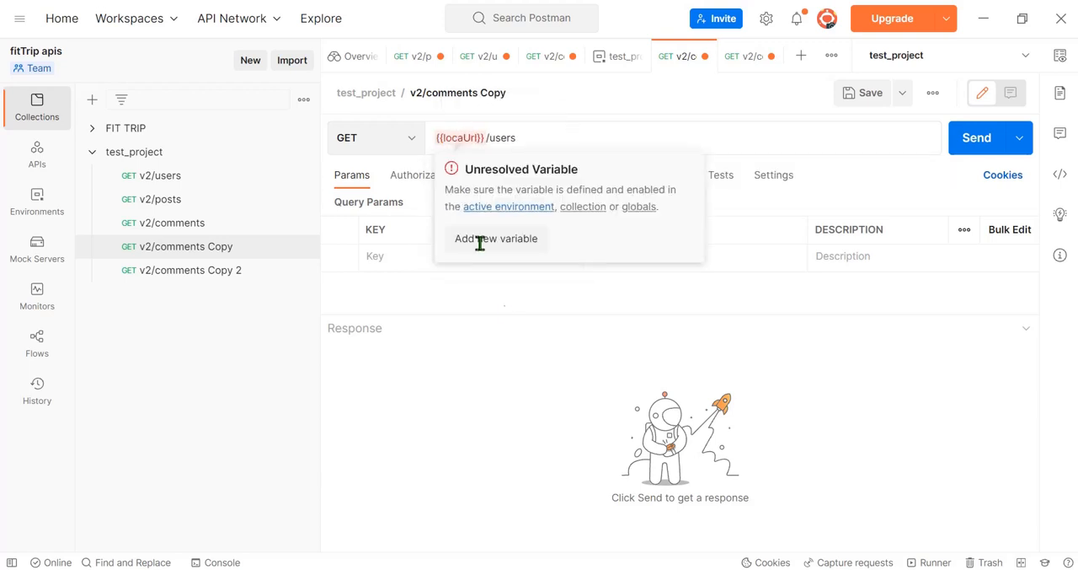
mouse_move(466, 136)
left_click_drag(463, 139, 458, 139)
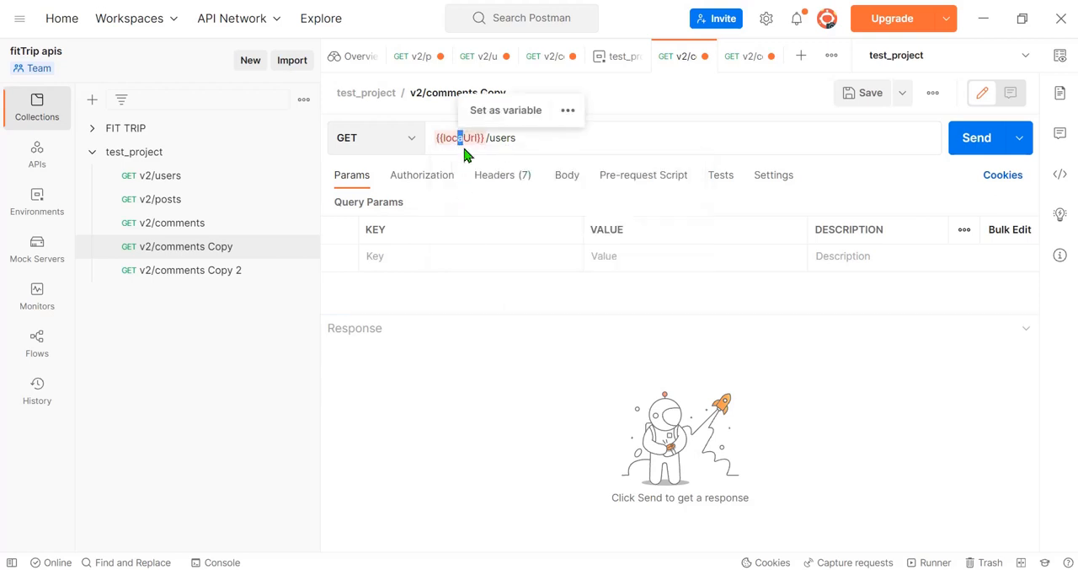
left_click(465, 138)
type("l")
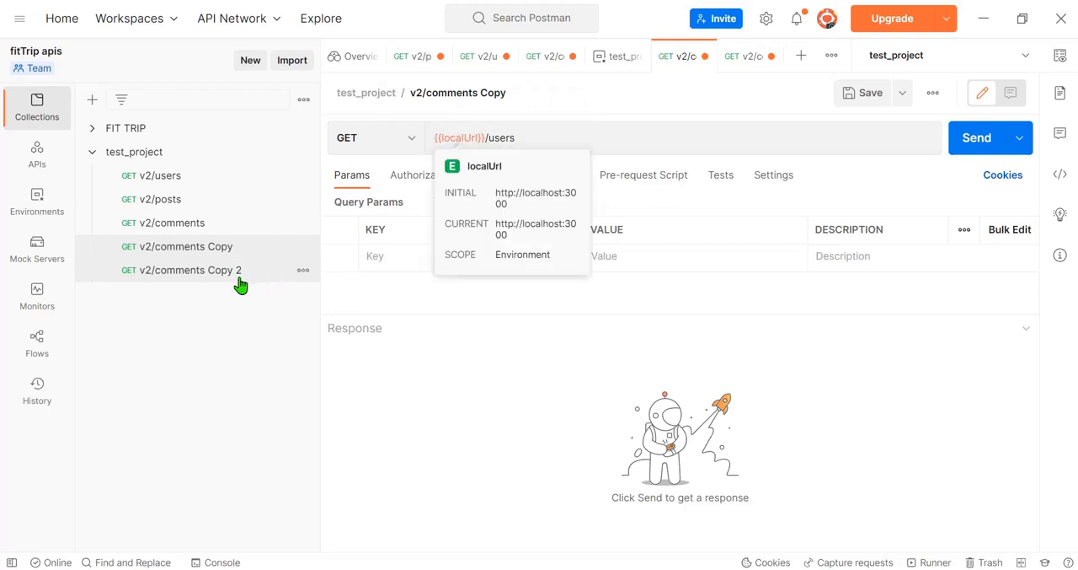
Step: Insert the "Get a variable" snippet into the pre-request script of v2/comments Copy 2, enlarging the script editor
left_click(216, 270)
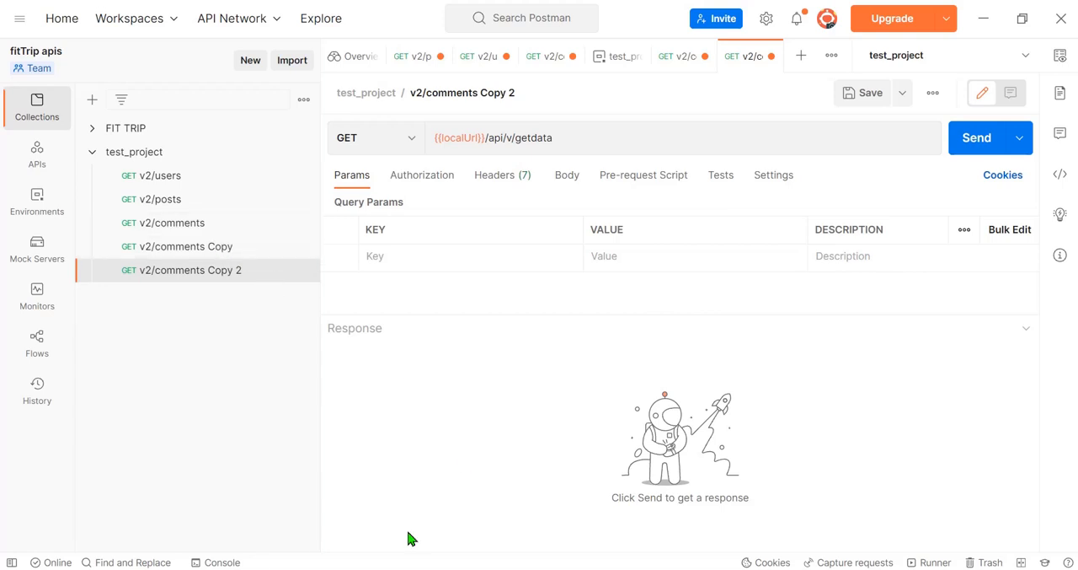
left_click(829, 569)
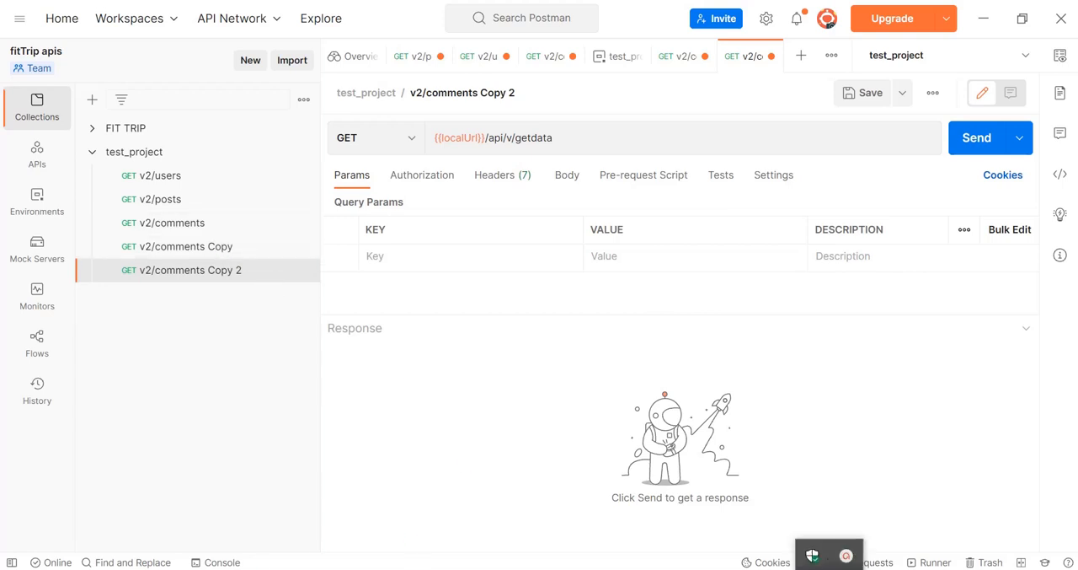
left_click(844, 557)
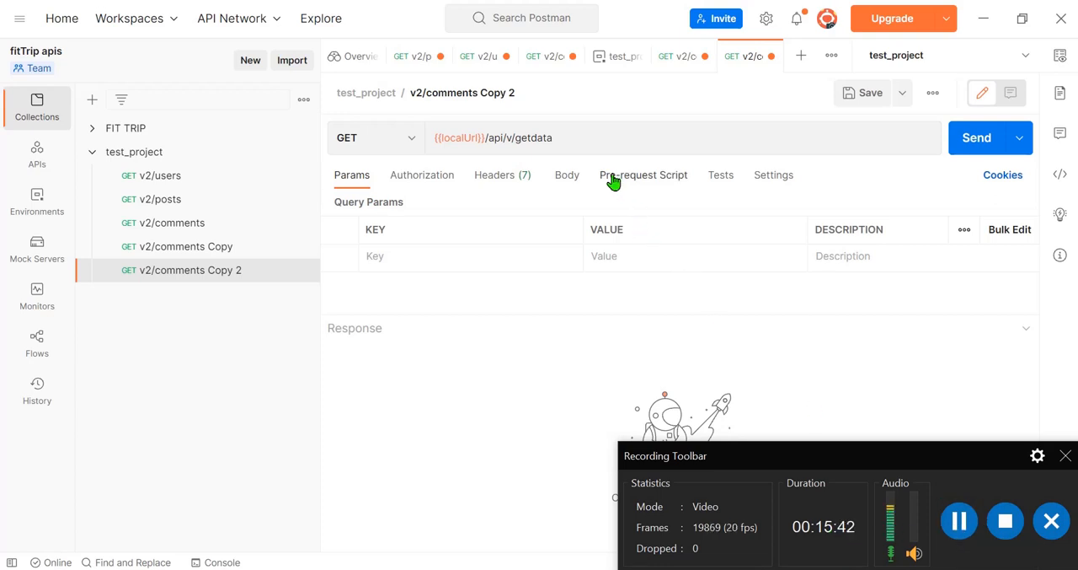
left_click(645, 181)
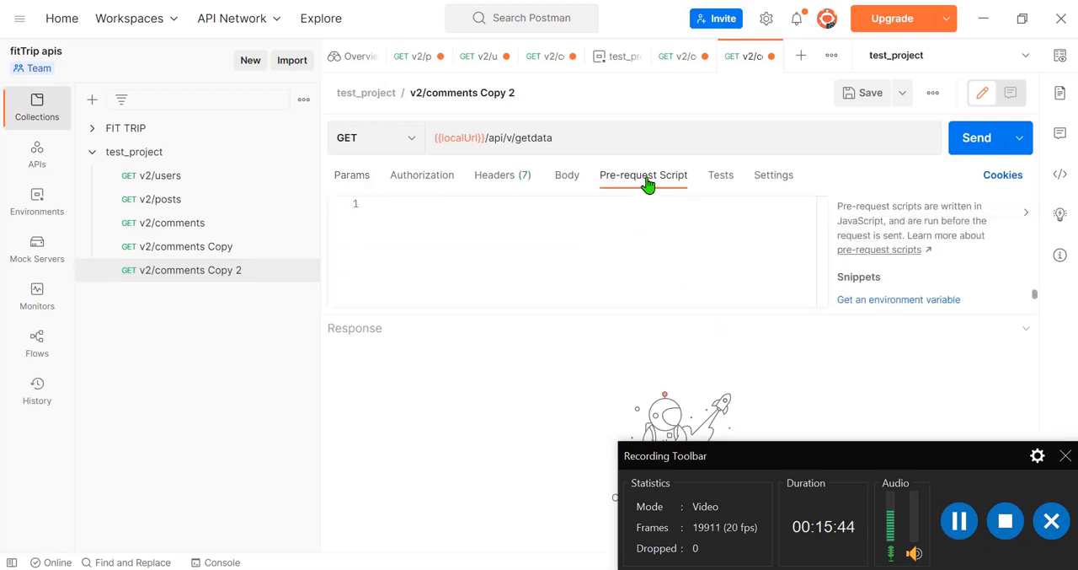
left_click_drag(794, 315, 522, 436)
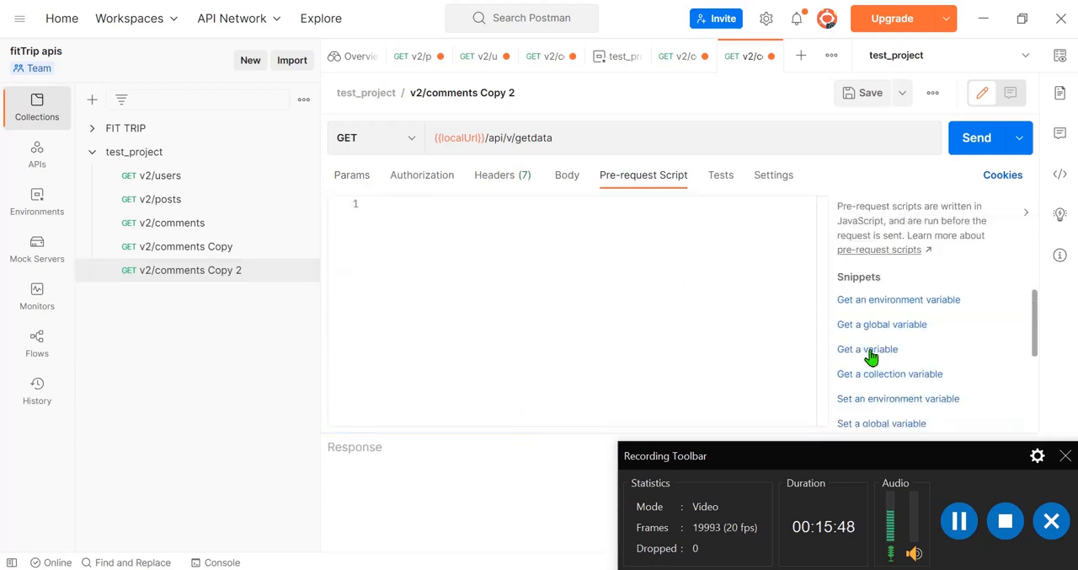
scroll(937, 335, "down", 5)
scroll(888, 342, "up", 5)
left_click(866, 348)
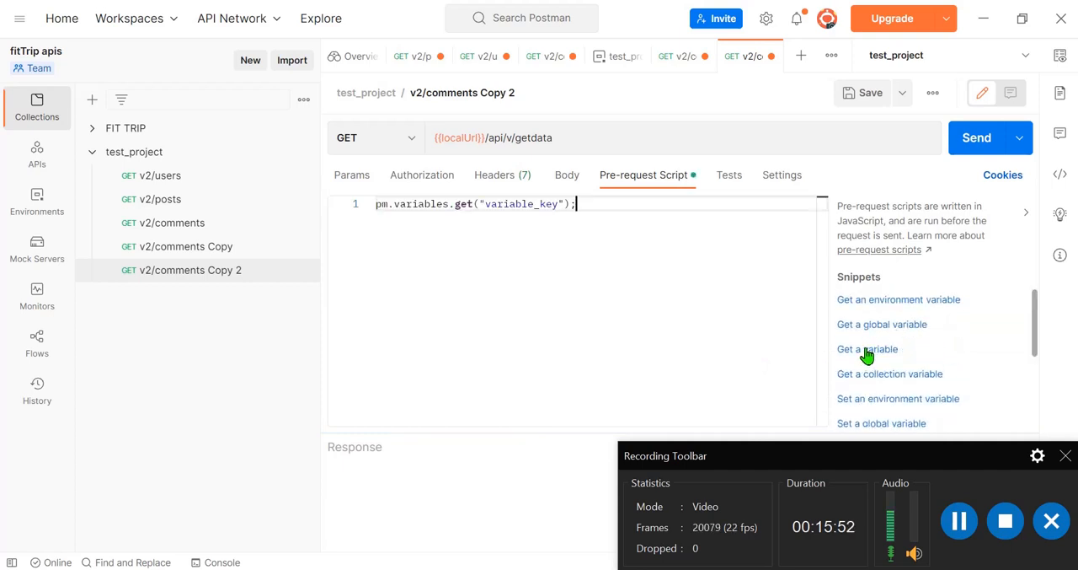
Step: Replace the placeholder variable_key in the pre-request script with localUrl, copied from the request URL
double_click(456, 140)
key("ctrl+c")
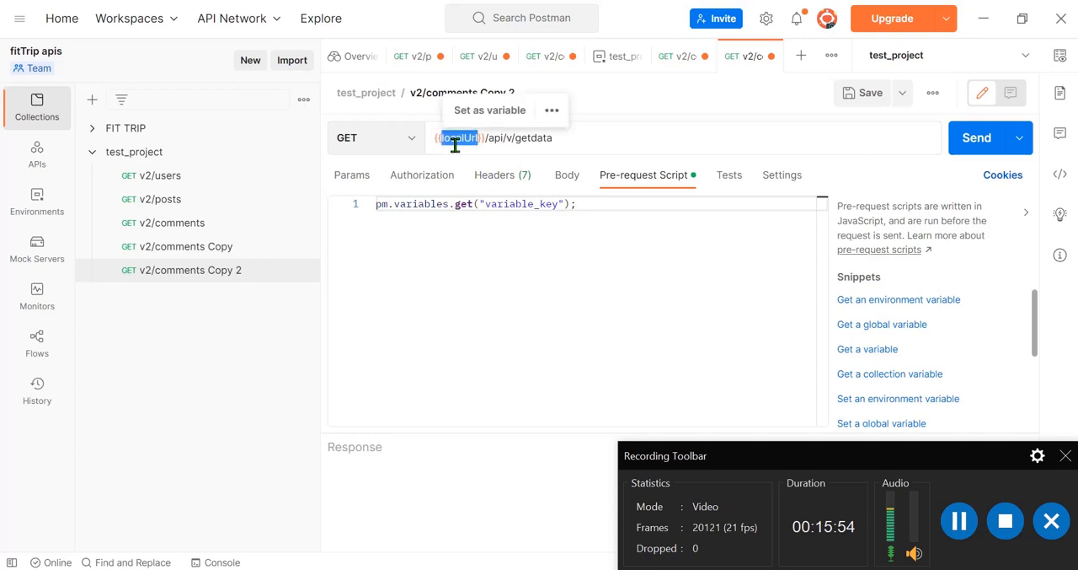
left_click(515, 204)
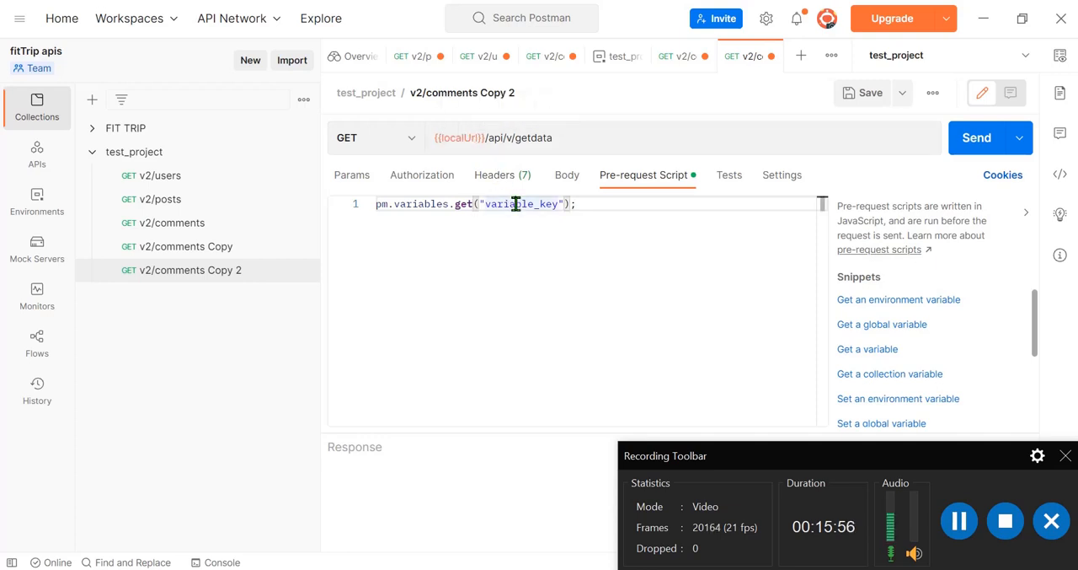
double_click(516, 205)
key("ctrl+v")
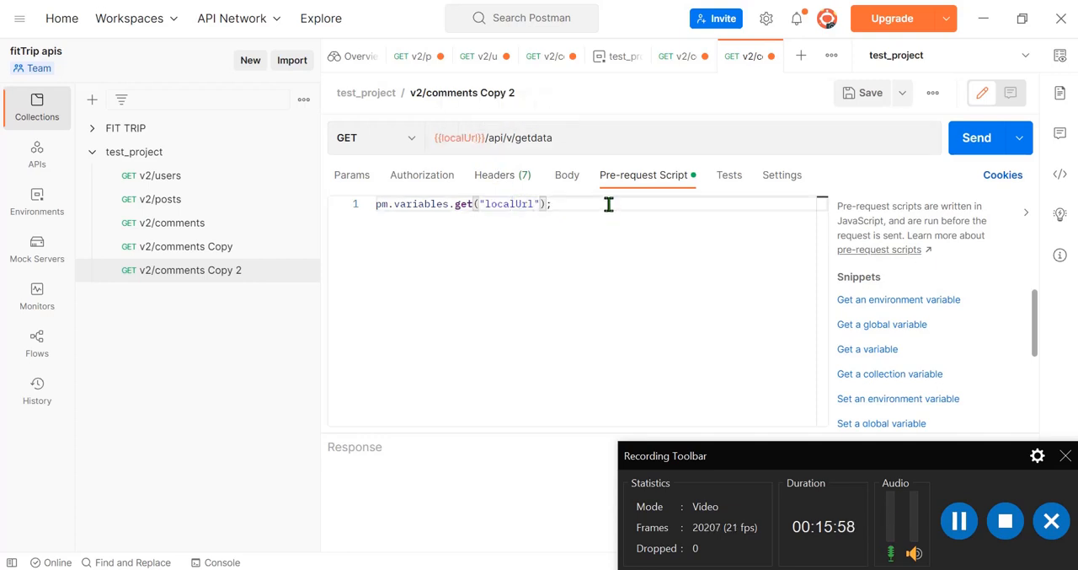
Step: Add a second line console.log(data2) to the pre-request script
left_click(609, 204)
key("Return")
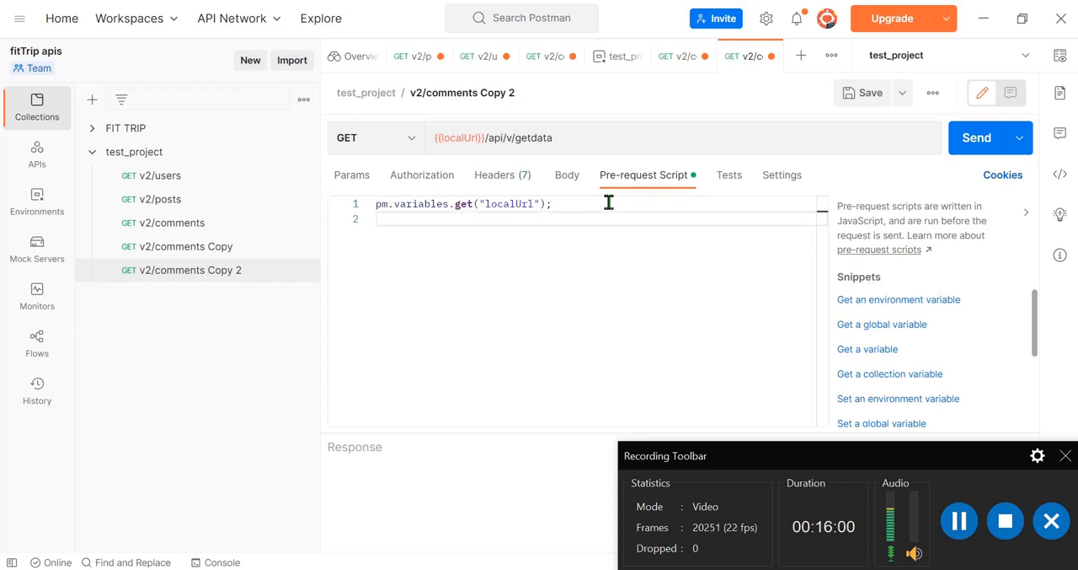
type("con")
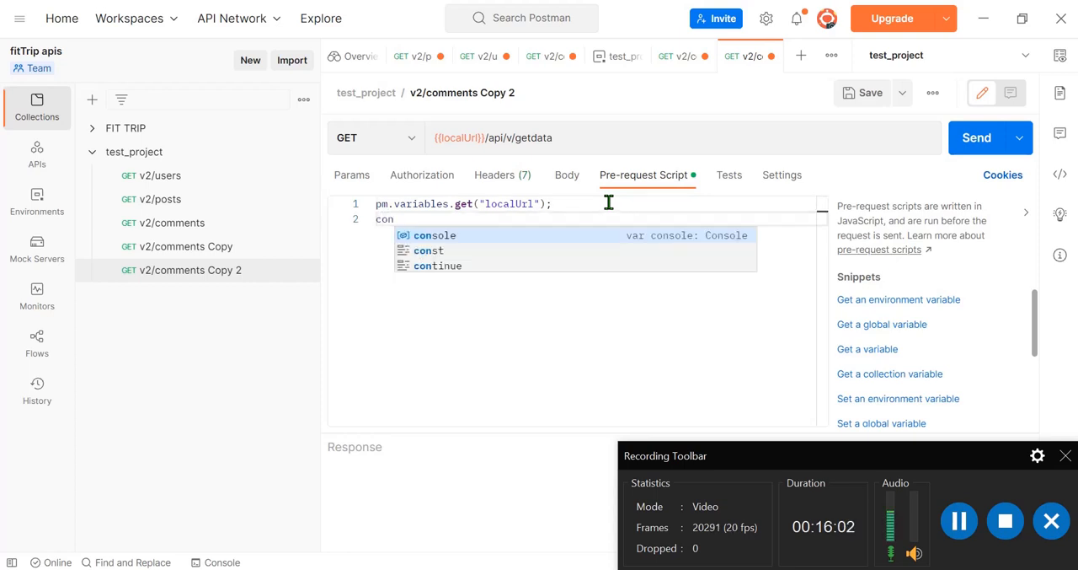
key("Return")
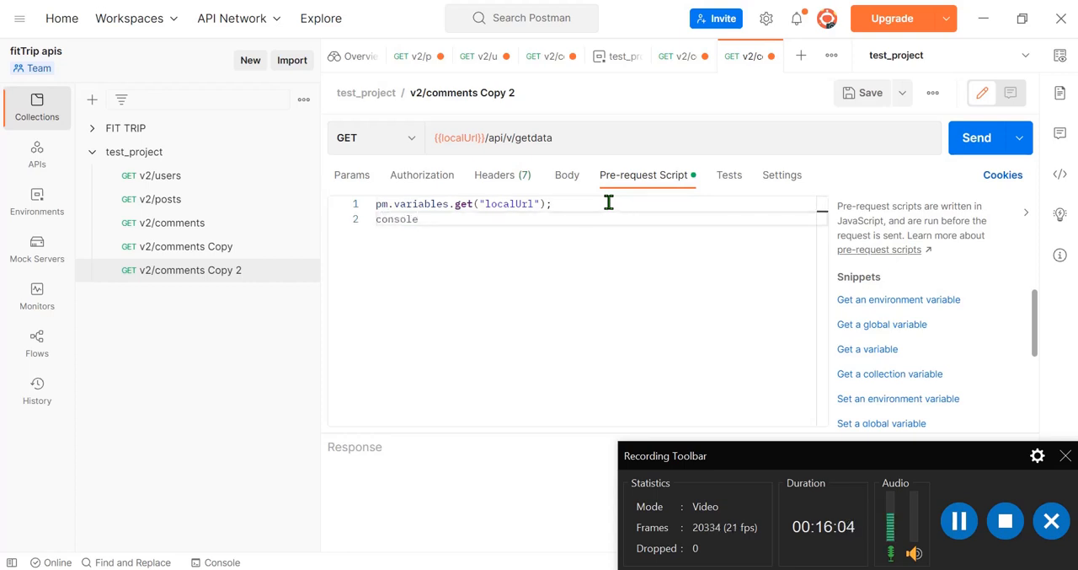
type("l")
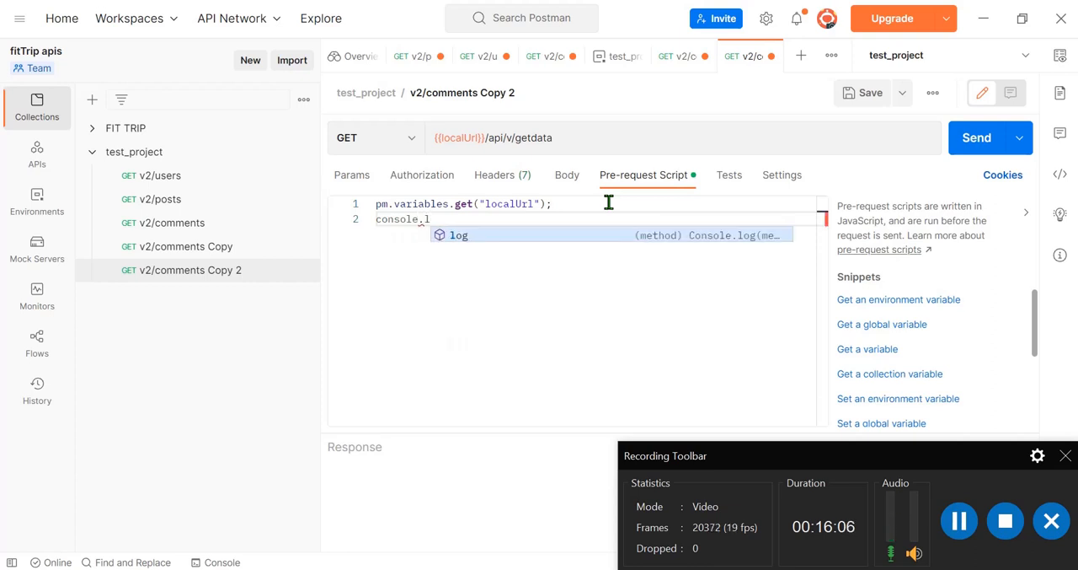
type("og(data")
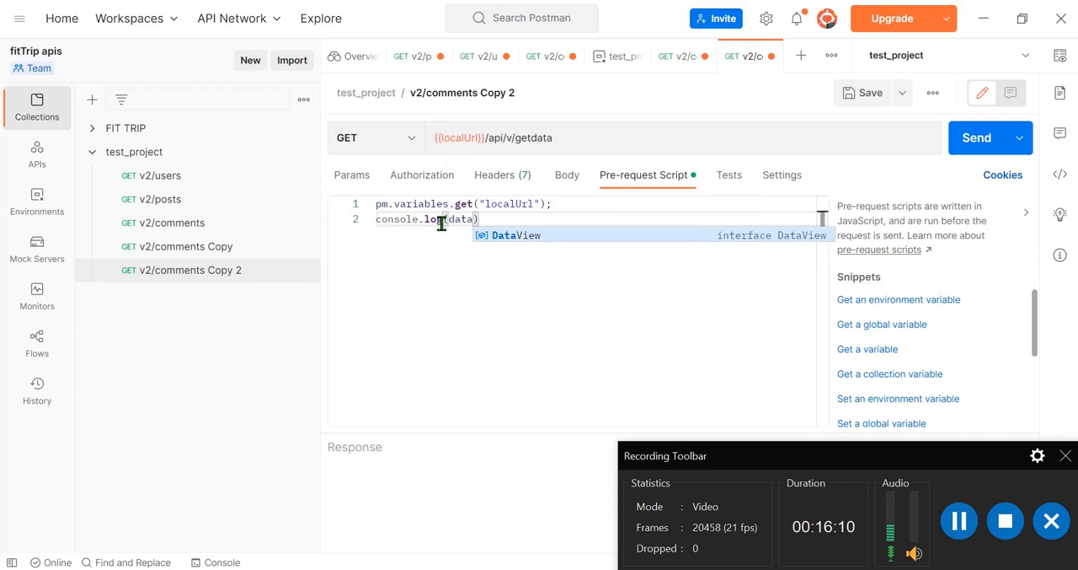
type("2")
Step: Assign the pm.variables.get("localUrl") result on the script's first line to a new variable with let data2 =
left_click(387, 204)
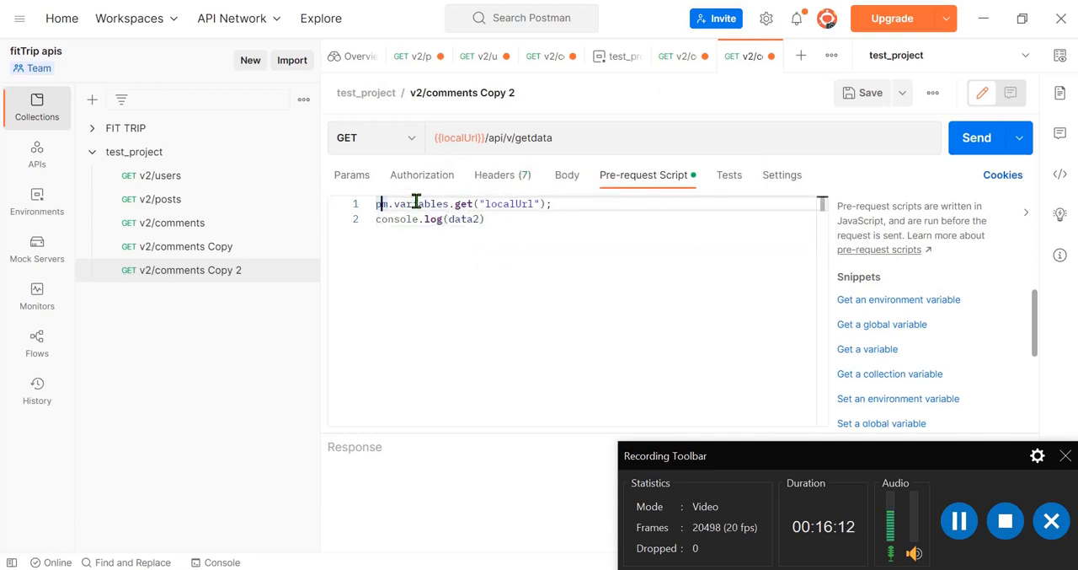
type("data")
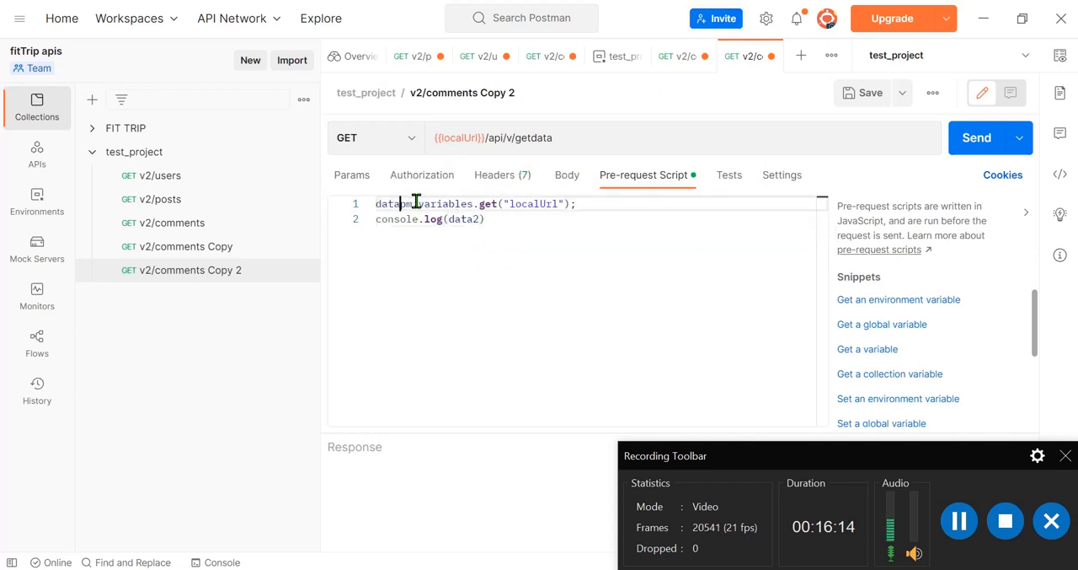
key("BackSpace")
key("BackSpace")
key("BackSpace")
key("BackSpace")
type("let da")
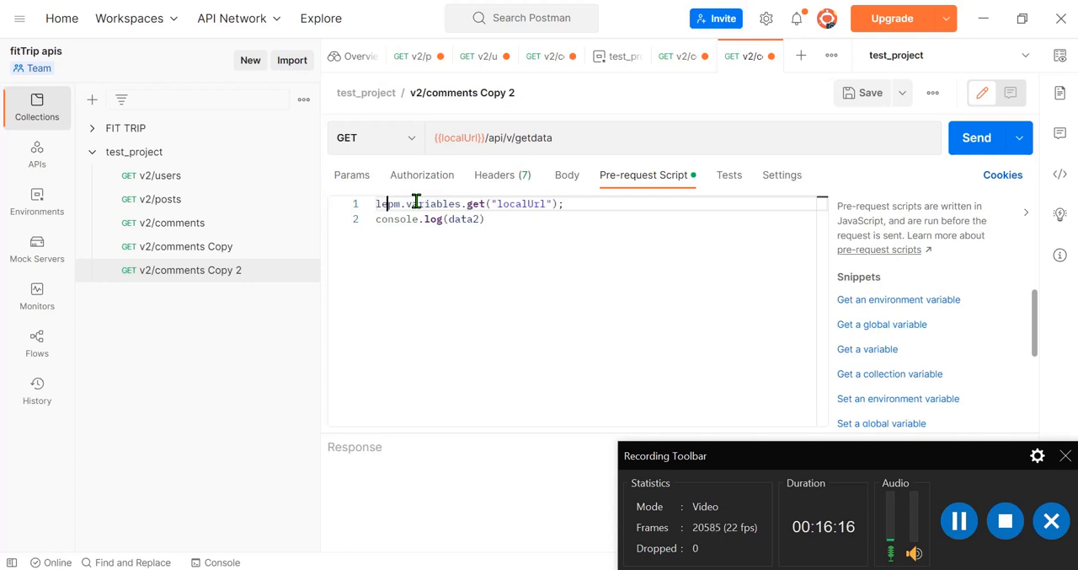
type("ta =")
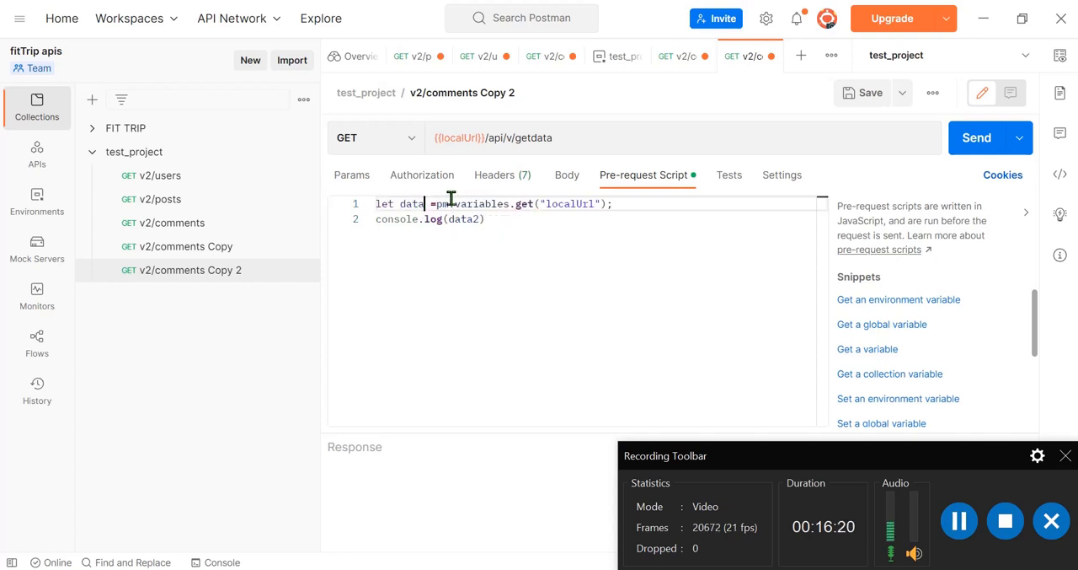
left_click(426, 204)
type("2")
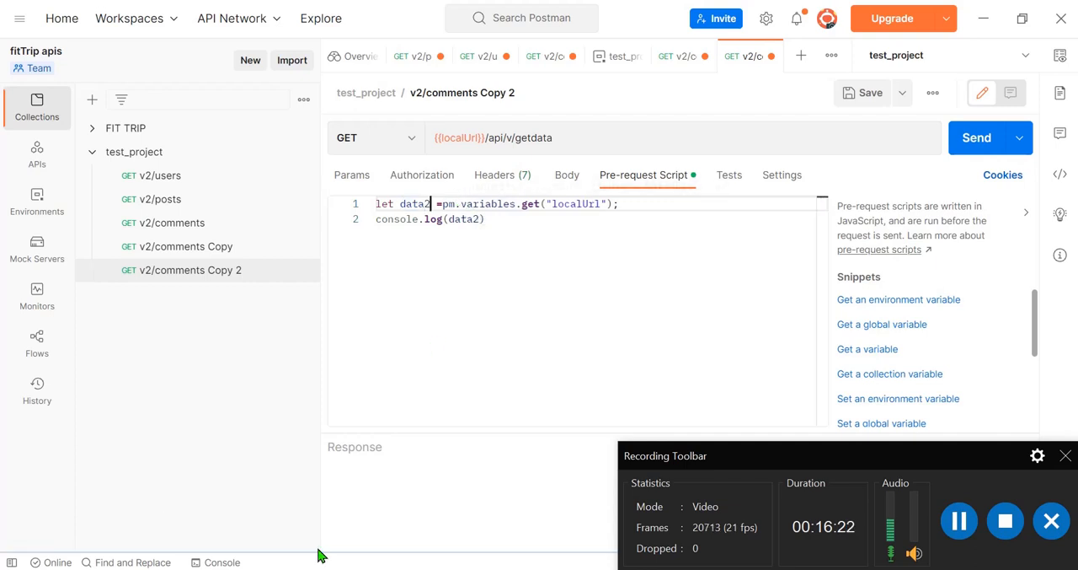
Step: Open the console and clear all of its logs
left_click(221, 563)
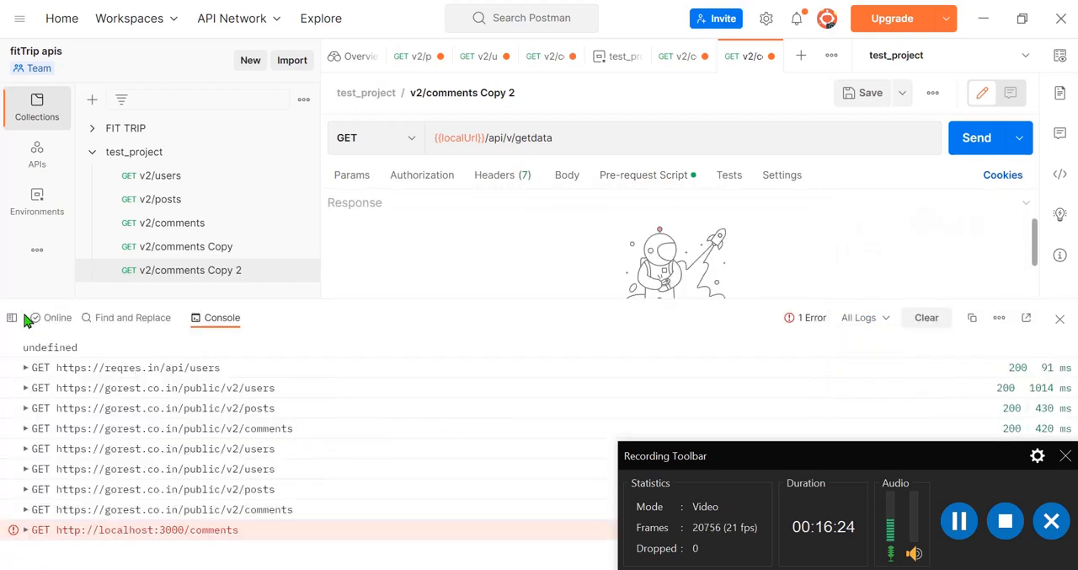
left_click(916, 319)
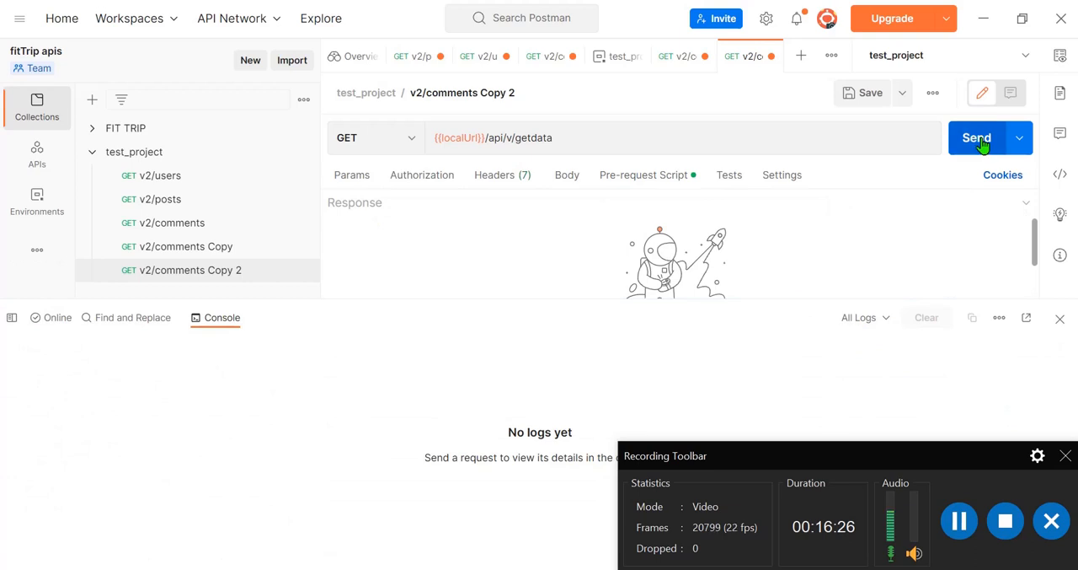
Step: Send the request, replace the localUrl variable in its URL with liveurl, and send it again
left_click(982, 140)
double_click(450, 141)
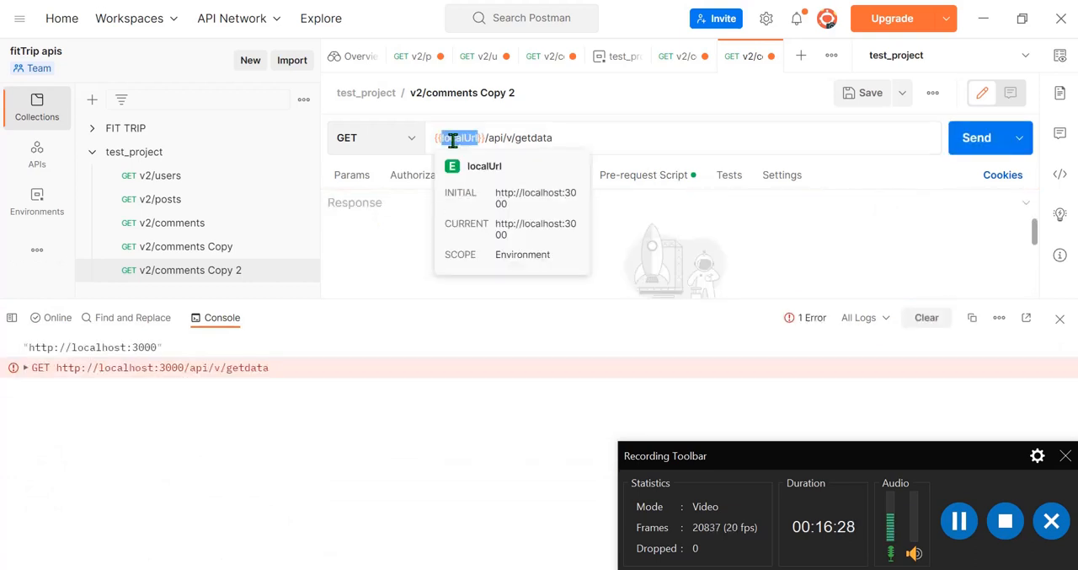
type("liveU")
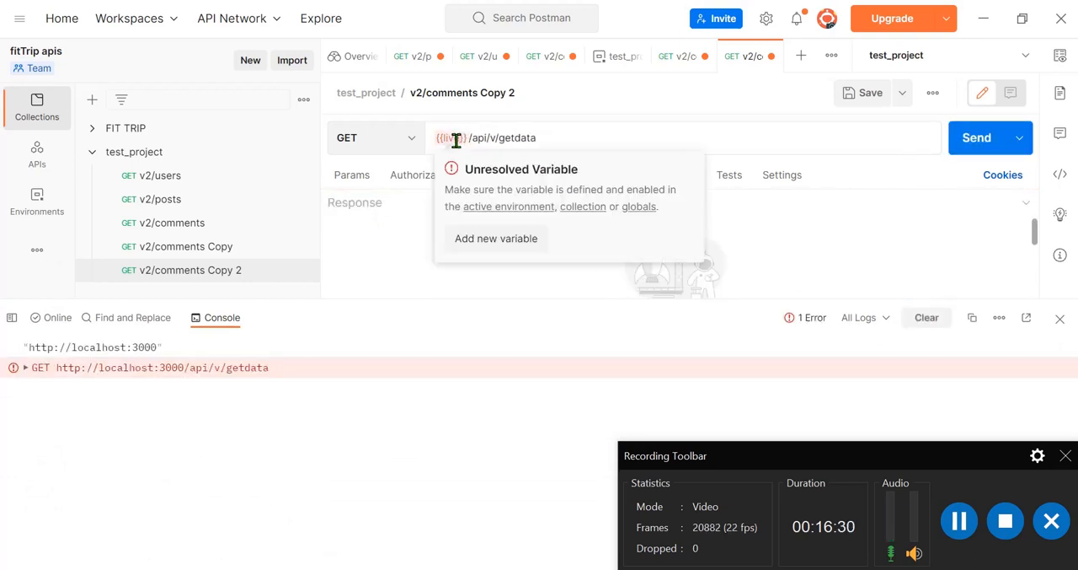
type("rl")
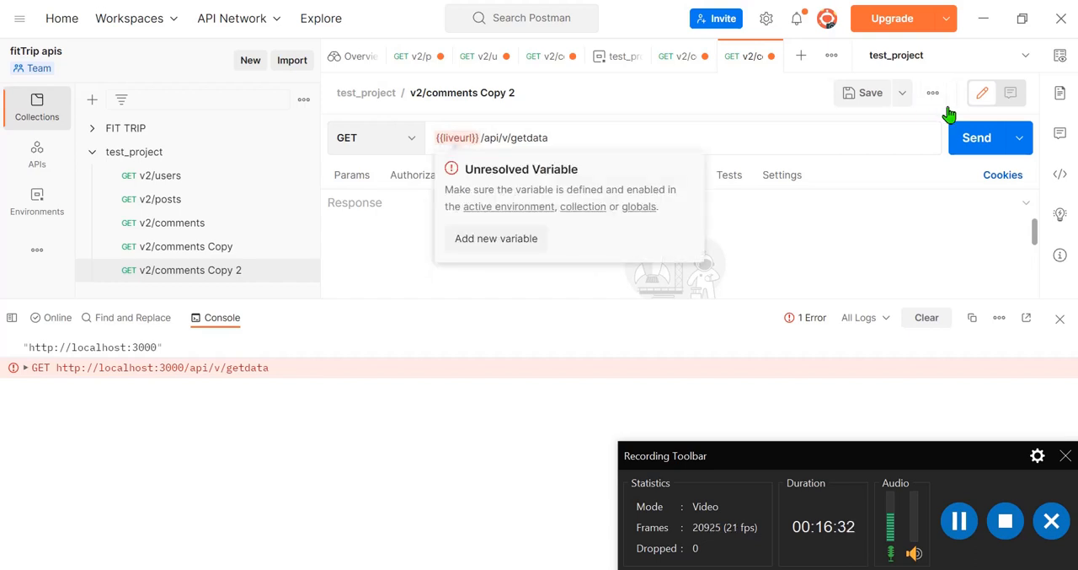
left_click(965, 137)
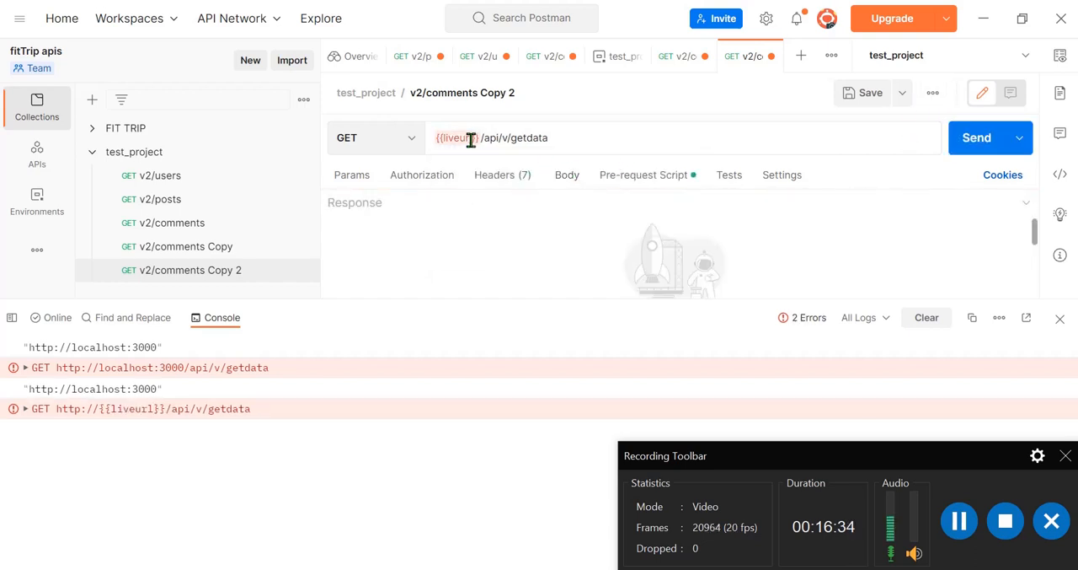
mouse_move(458, 138)
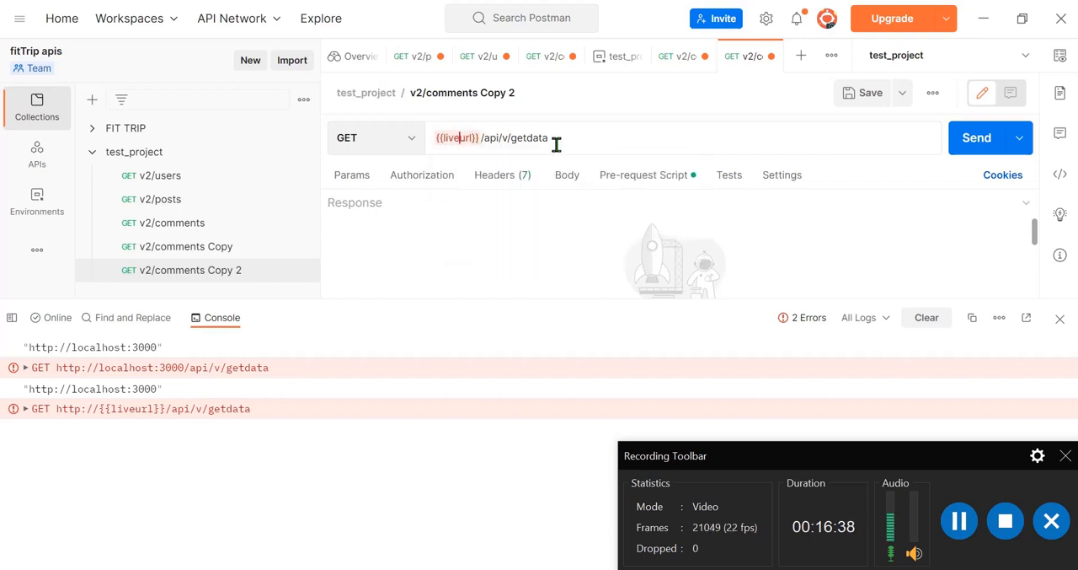
left_click(958, 520)
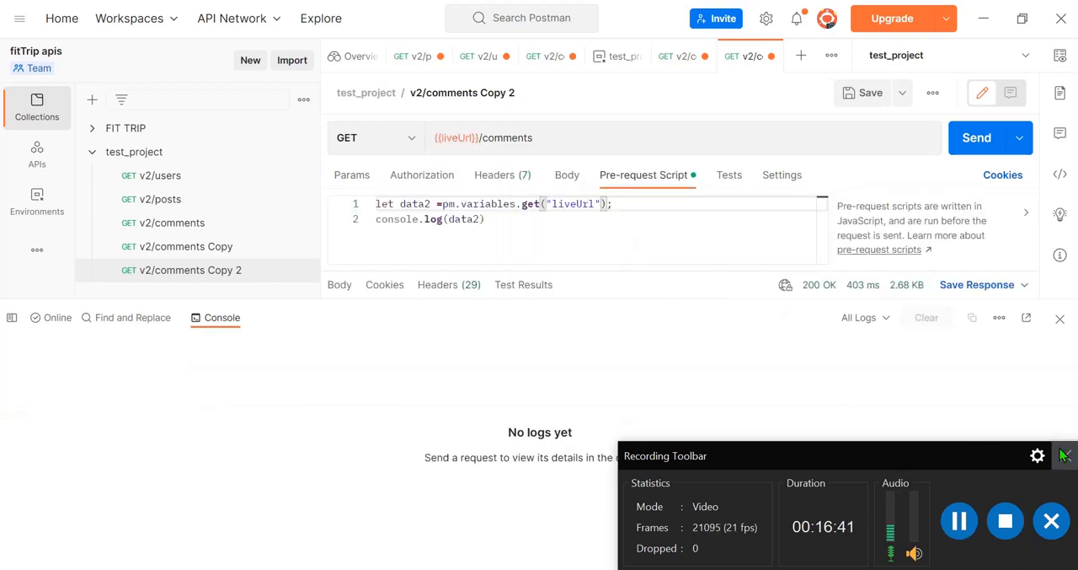
left_click(1065, 455)
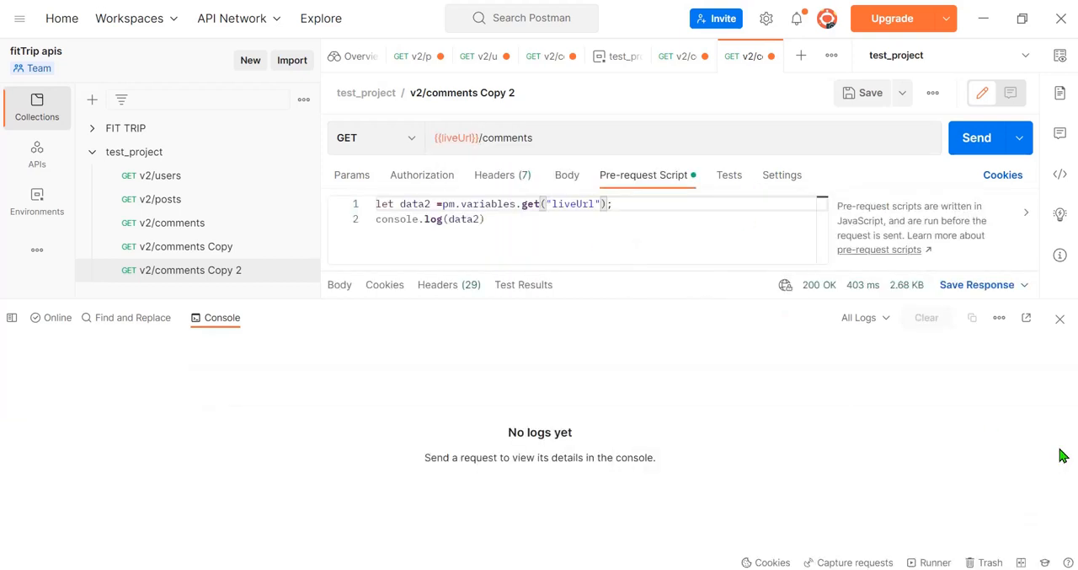
Step: Examine the liveUrl variable in the request URL and the pre-request script's pm.variables.get call and console.log(data2) line
double_click(452, 138)
left_click(577, 141)
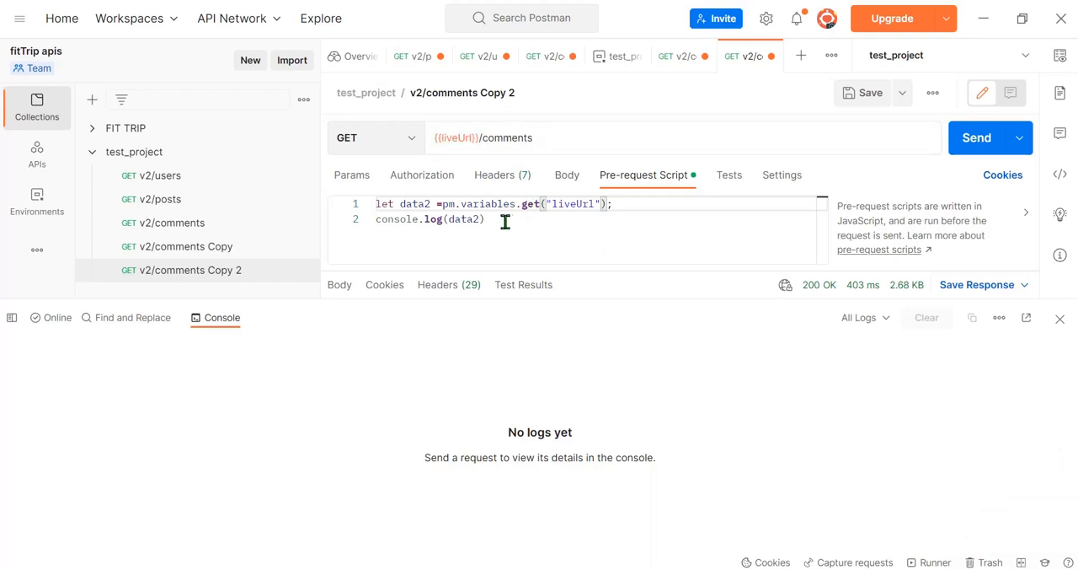
double_click(573, 204)
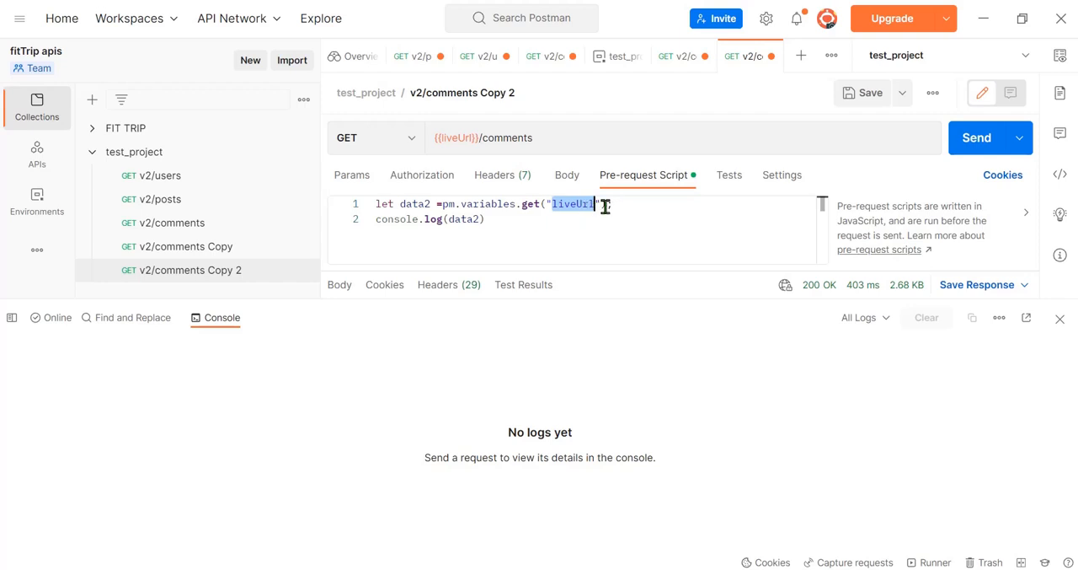
left_click(614, 205)
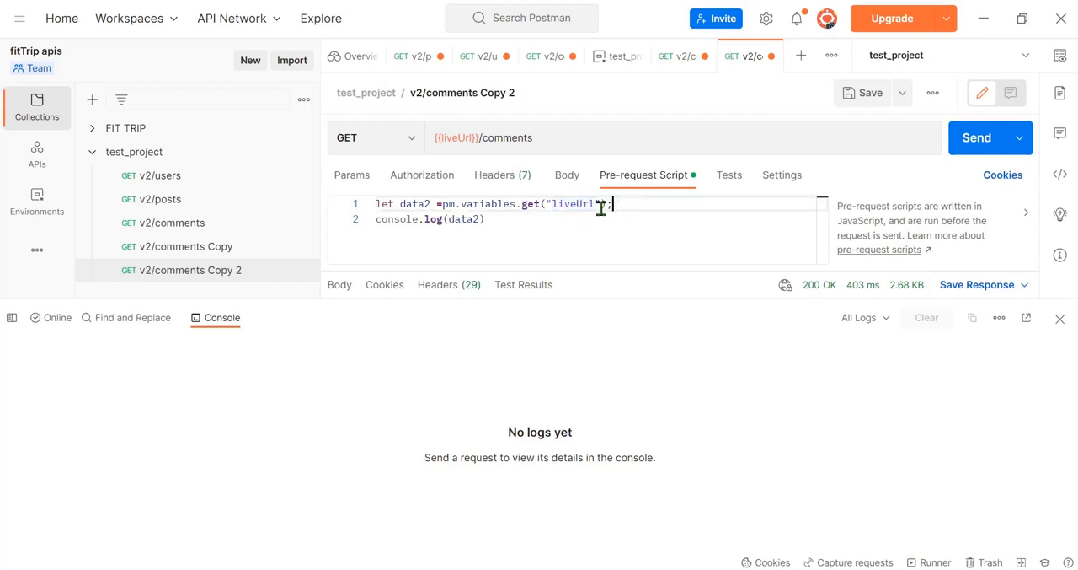
double_click(531, 204)
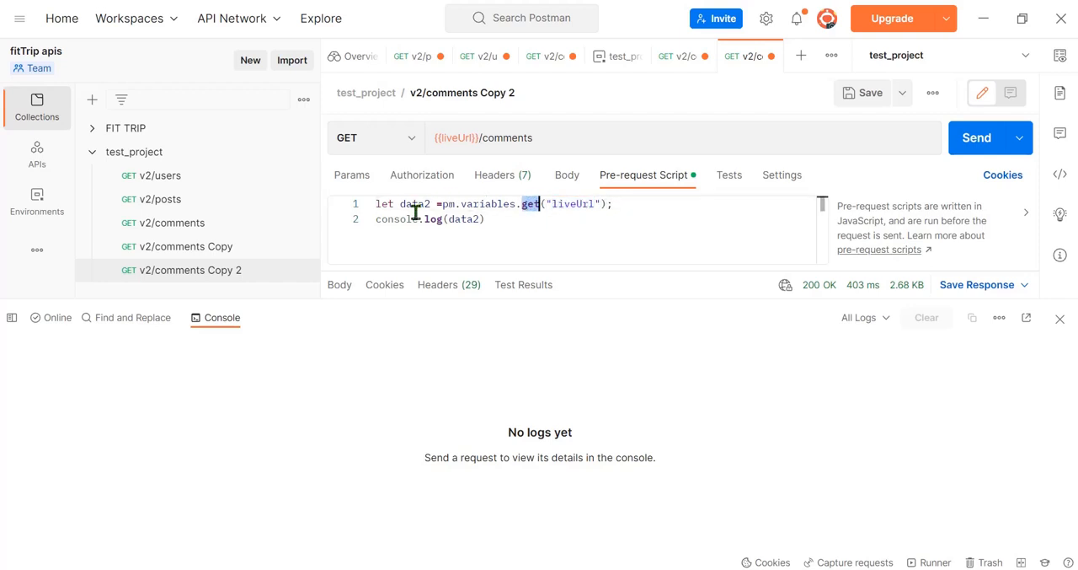
left_click_drag(443, 206, 517, 220)
left_click(461, 221)
double_click(462, 221)
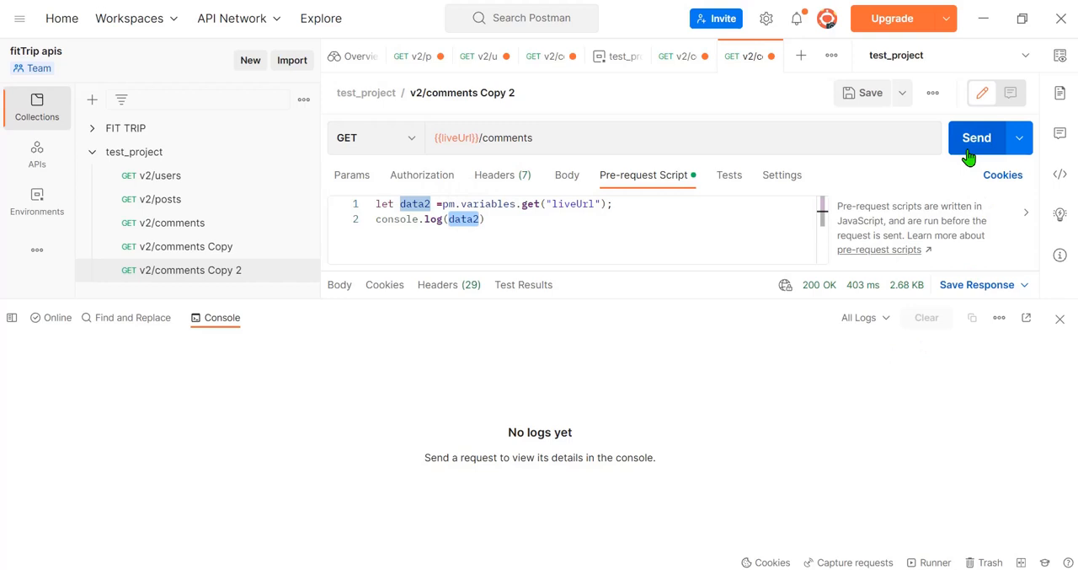
left_click(504, 220)
double_click(381, 220)
left_click(551, 225)
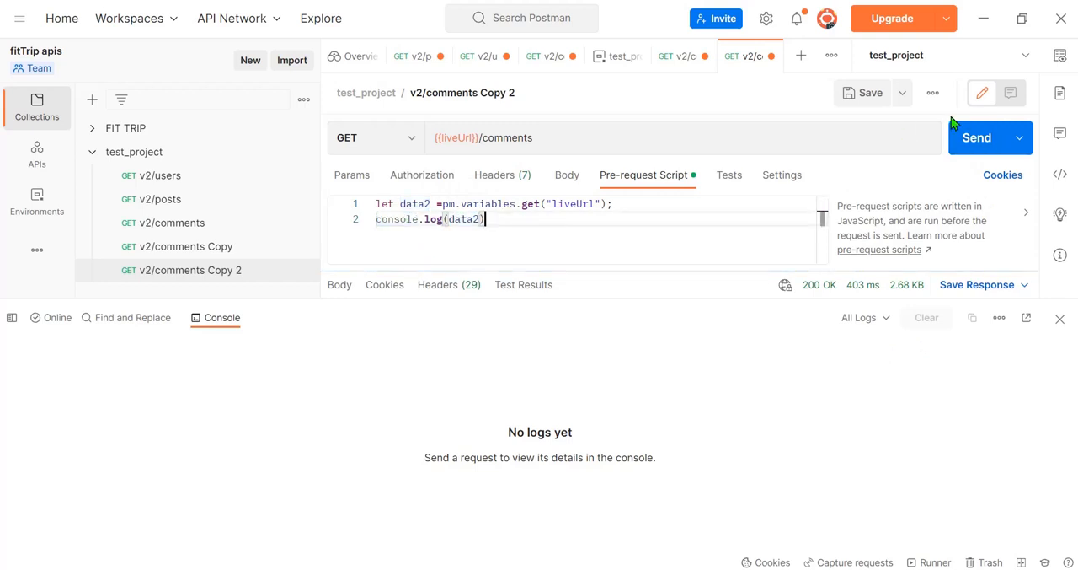
Step: Send the liveUrl comments request, compare the logged variable with the URL's liveUrl value, and close the console
left_click(971, 140)
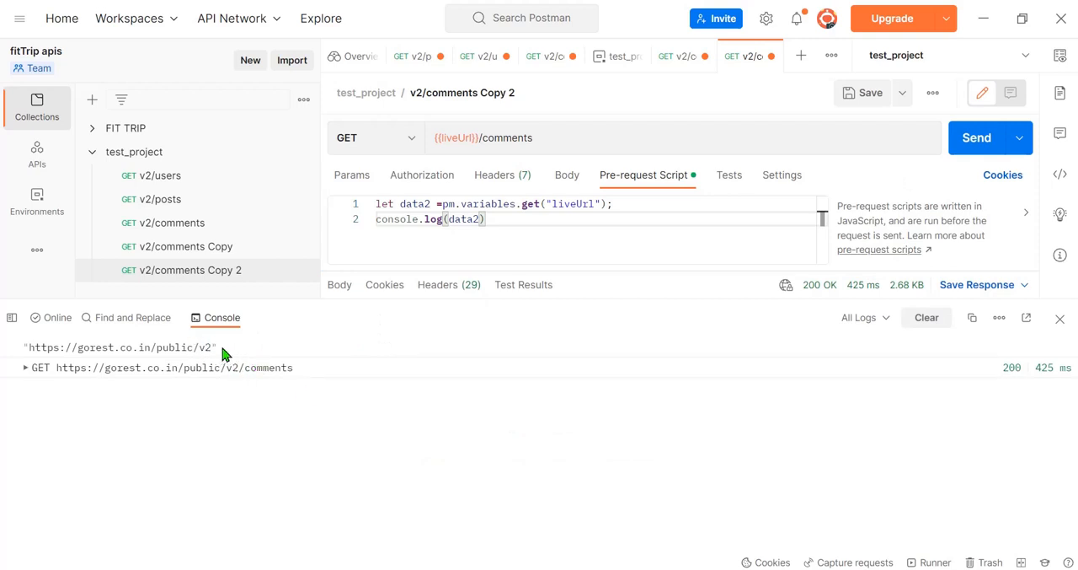
left_click_drag(213, 347, 32, 353)
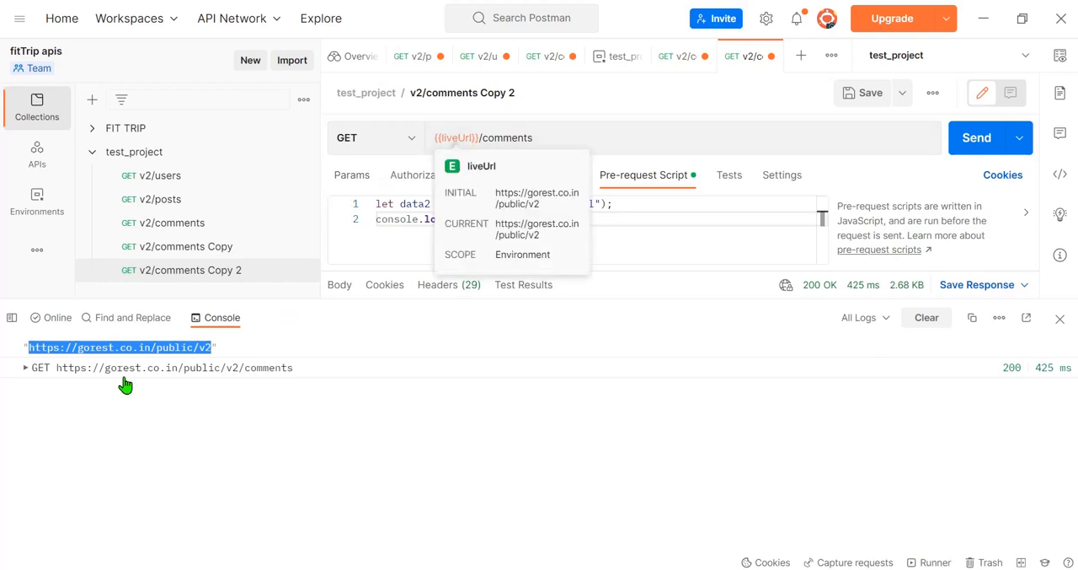
left_click(48, 354)
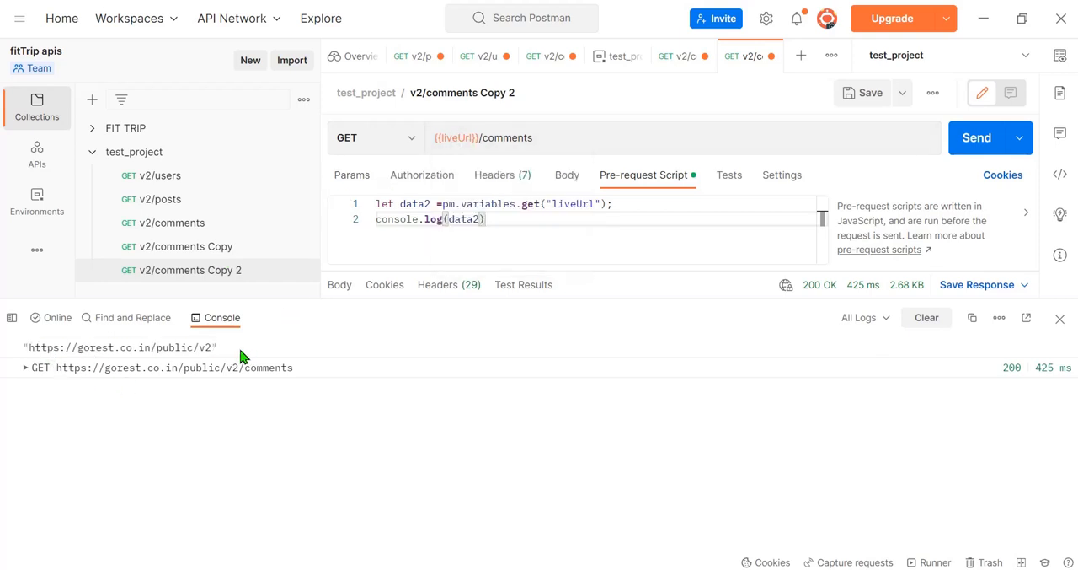
mouse_move(451, 137)
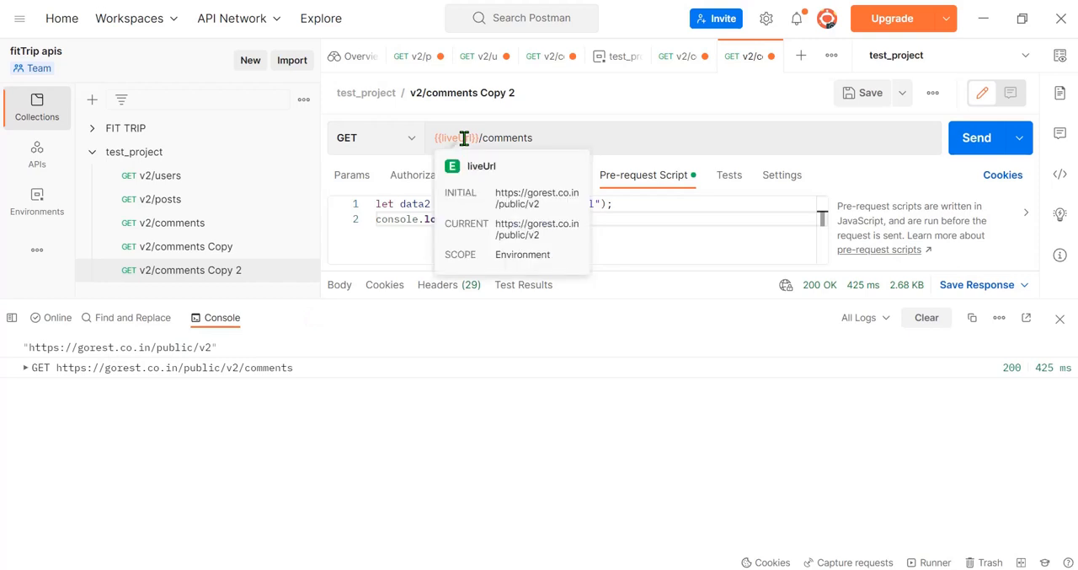
left_click(1060, 323)
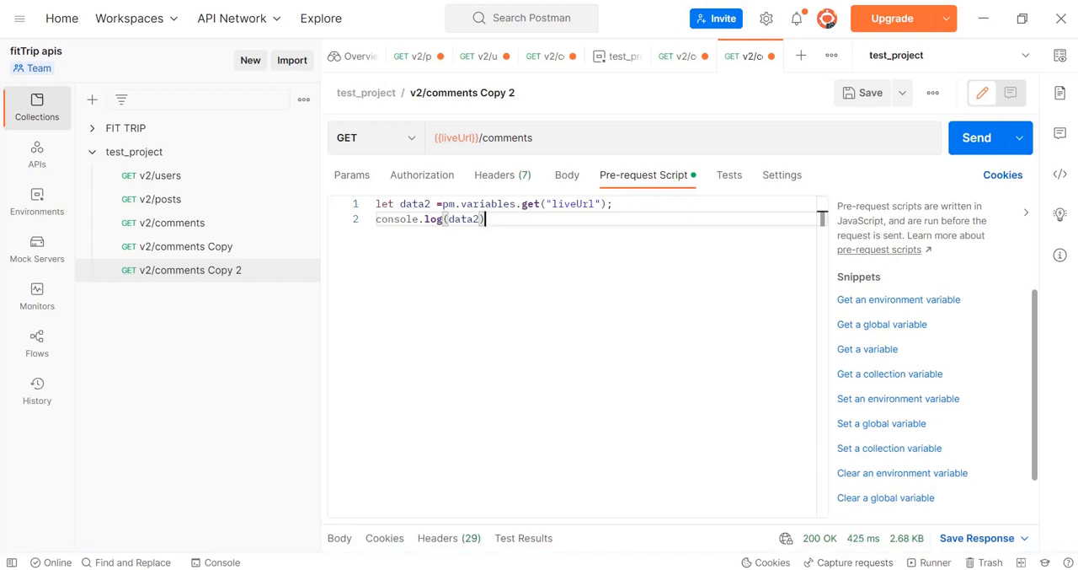
left_click(867, 569)
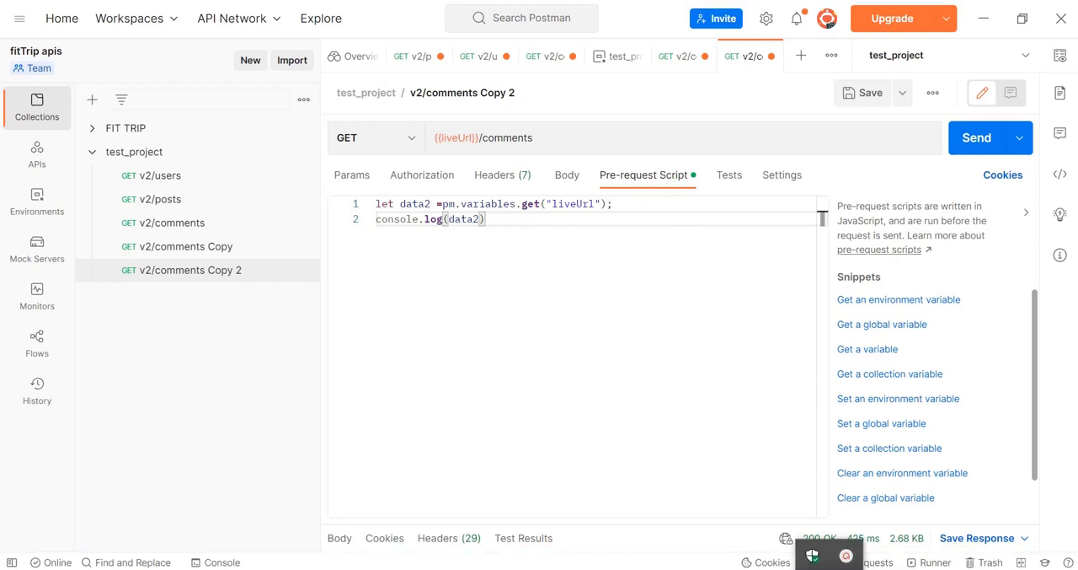
left_click(848, 558)
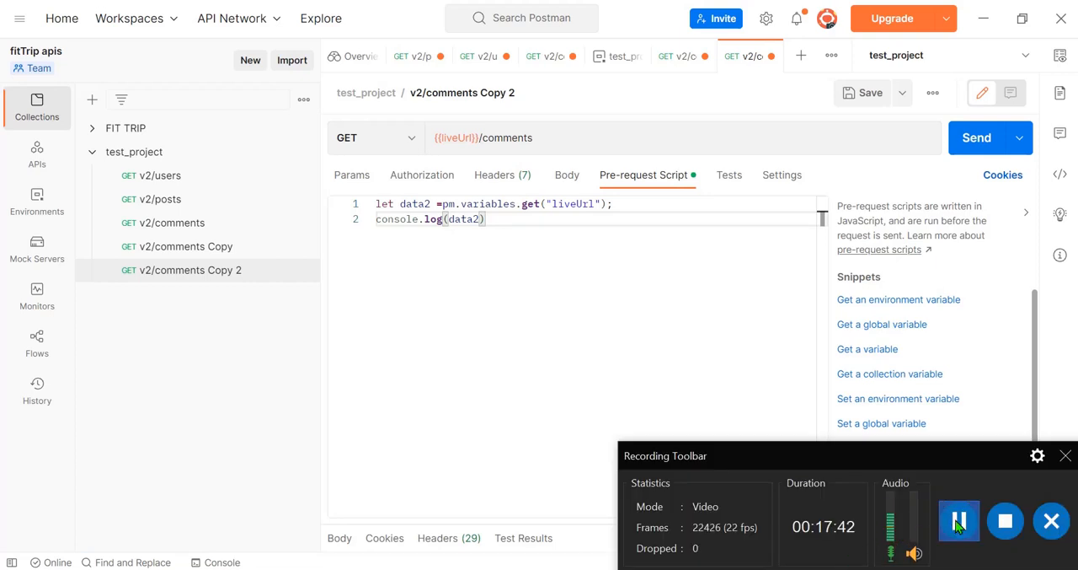